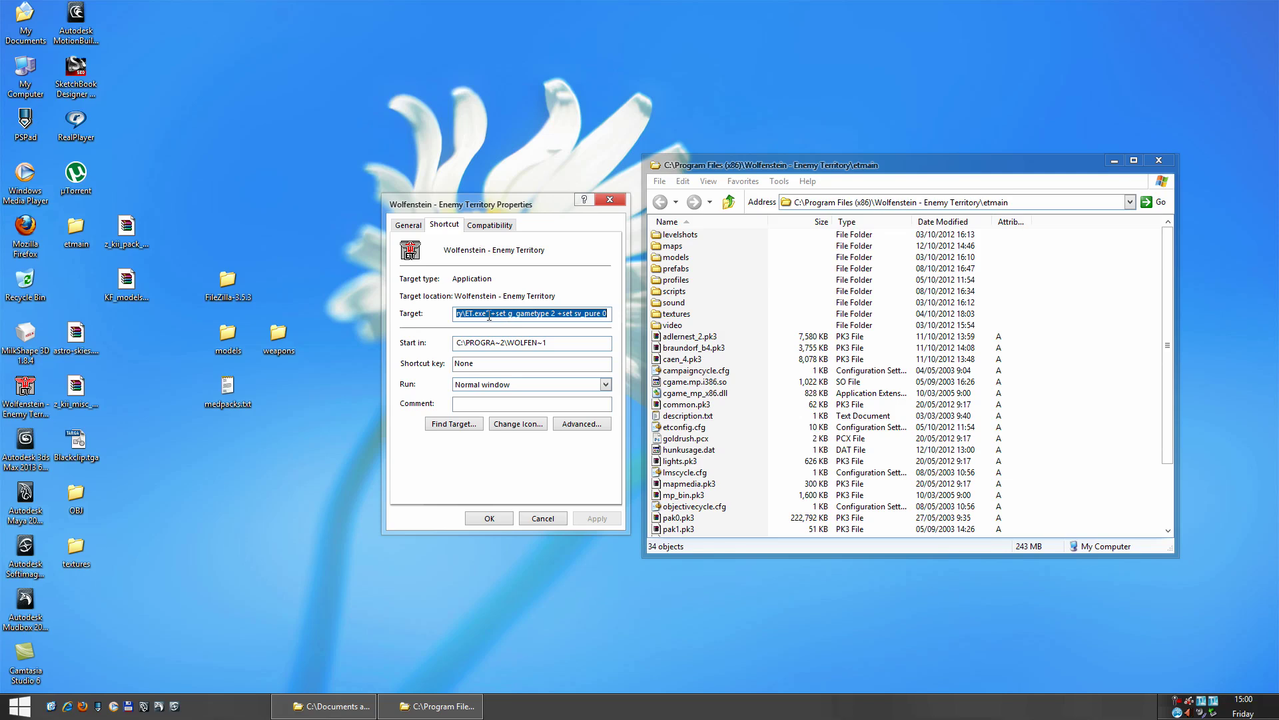
Select the launch arguments after ET.exe in the shortcut's Target field, ending with +set sv_pure 0, to review them
click(489, 316)
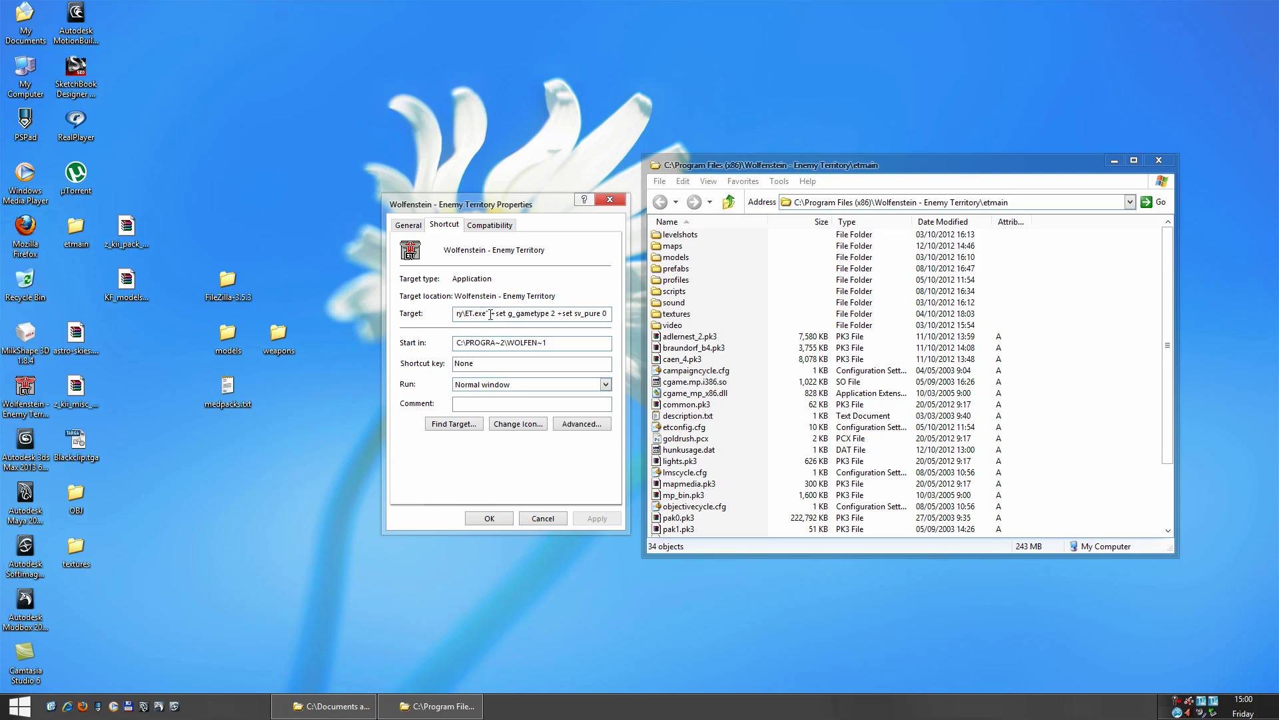
drag(489, 314, 629, 319)
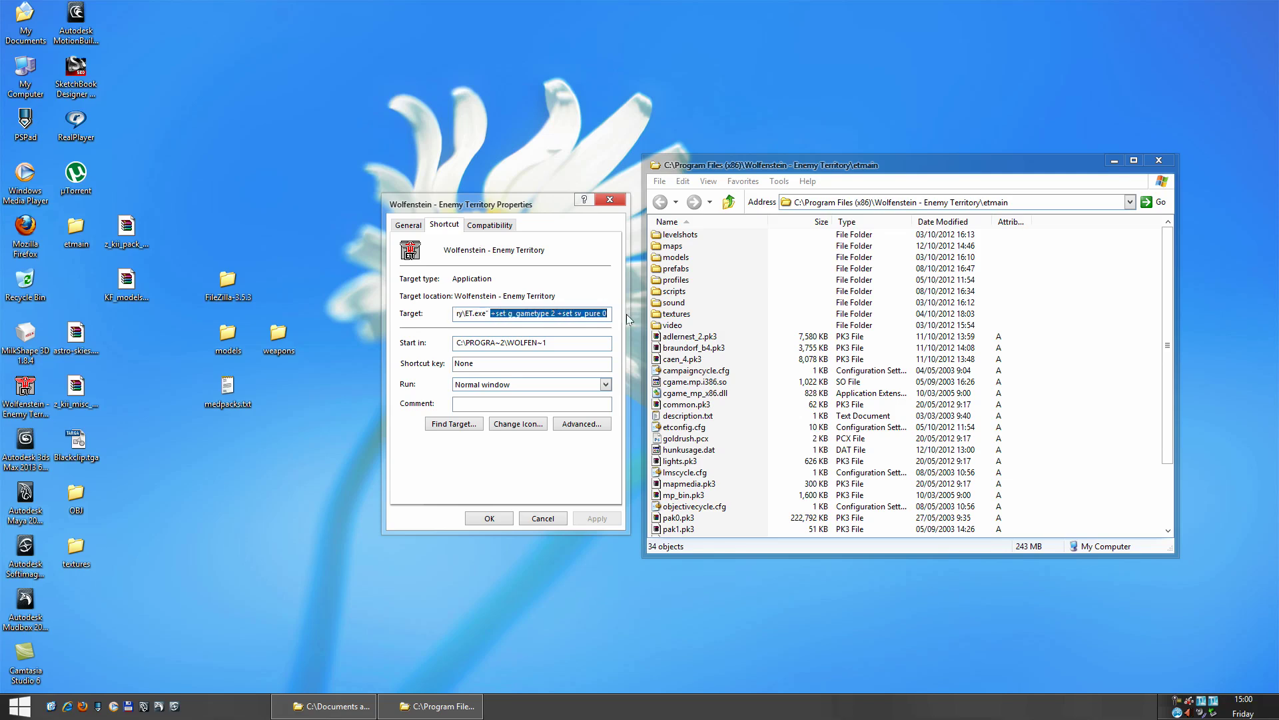
click(493, 314)
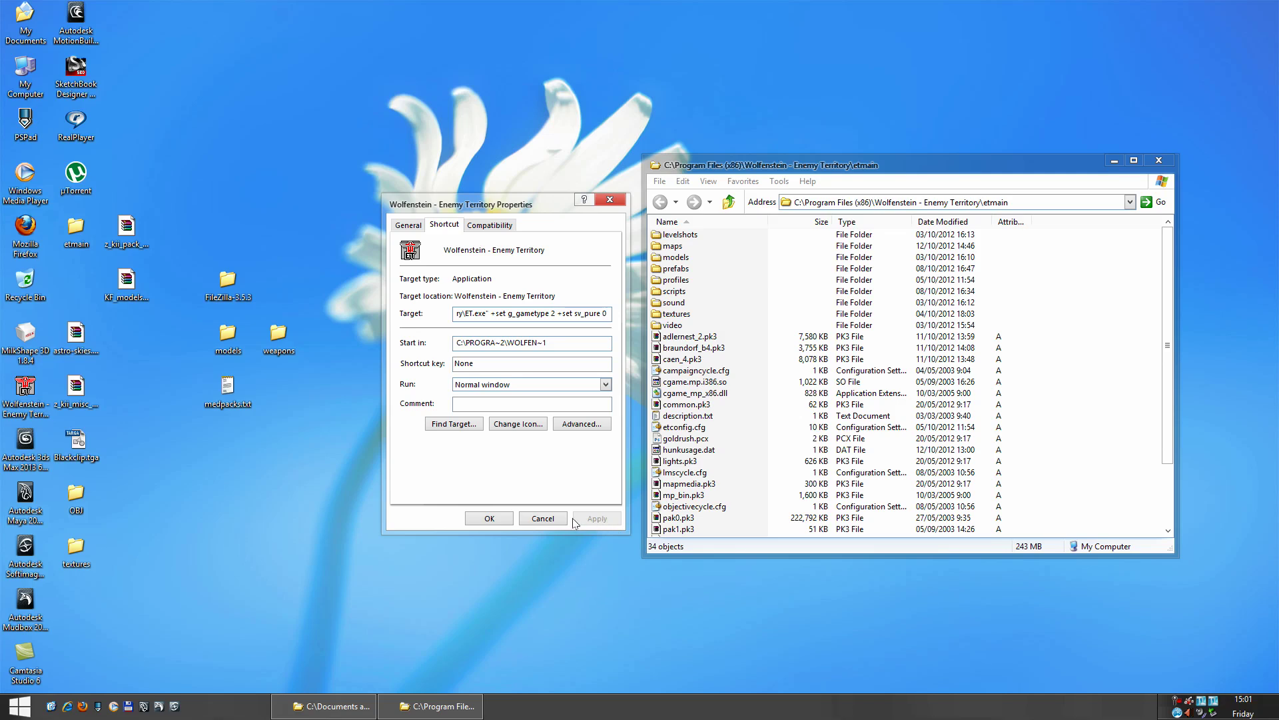
Close the shortcut properties, shift the etmain window left, and select the levelshots folder
click(488, 519)
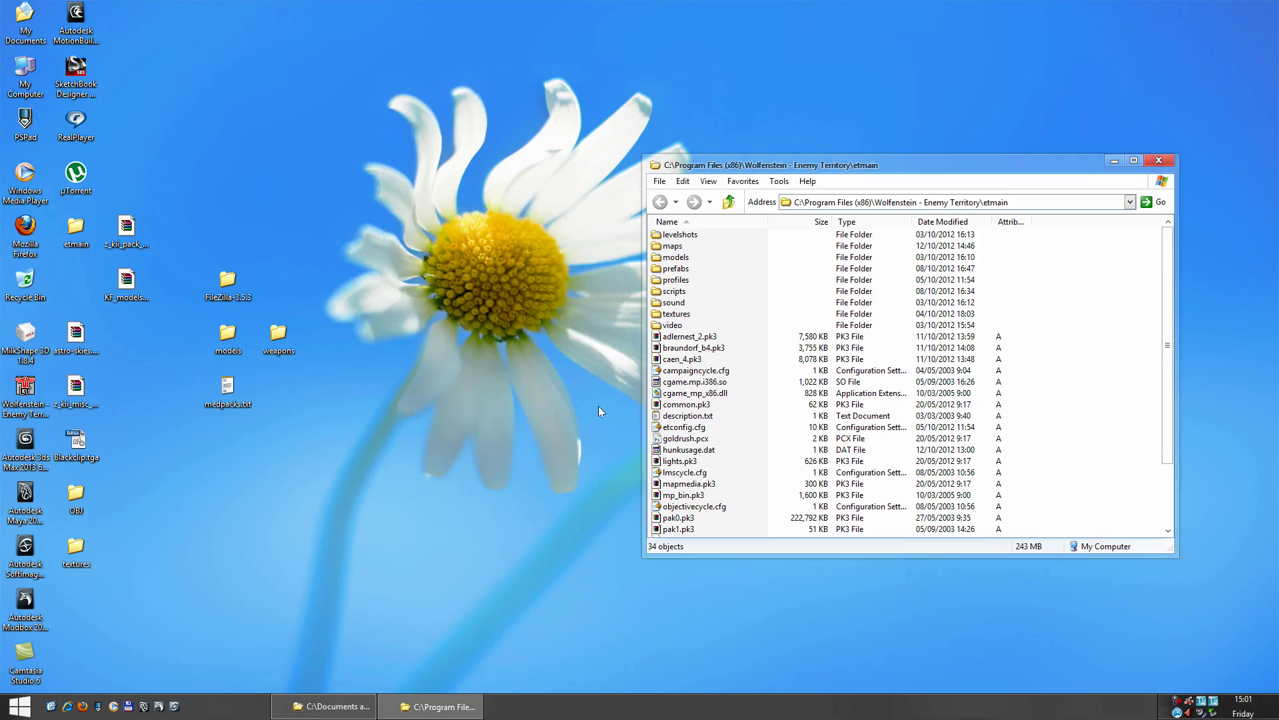
drag(898, 161, 848, 162)
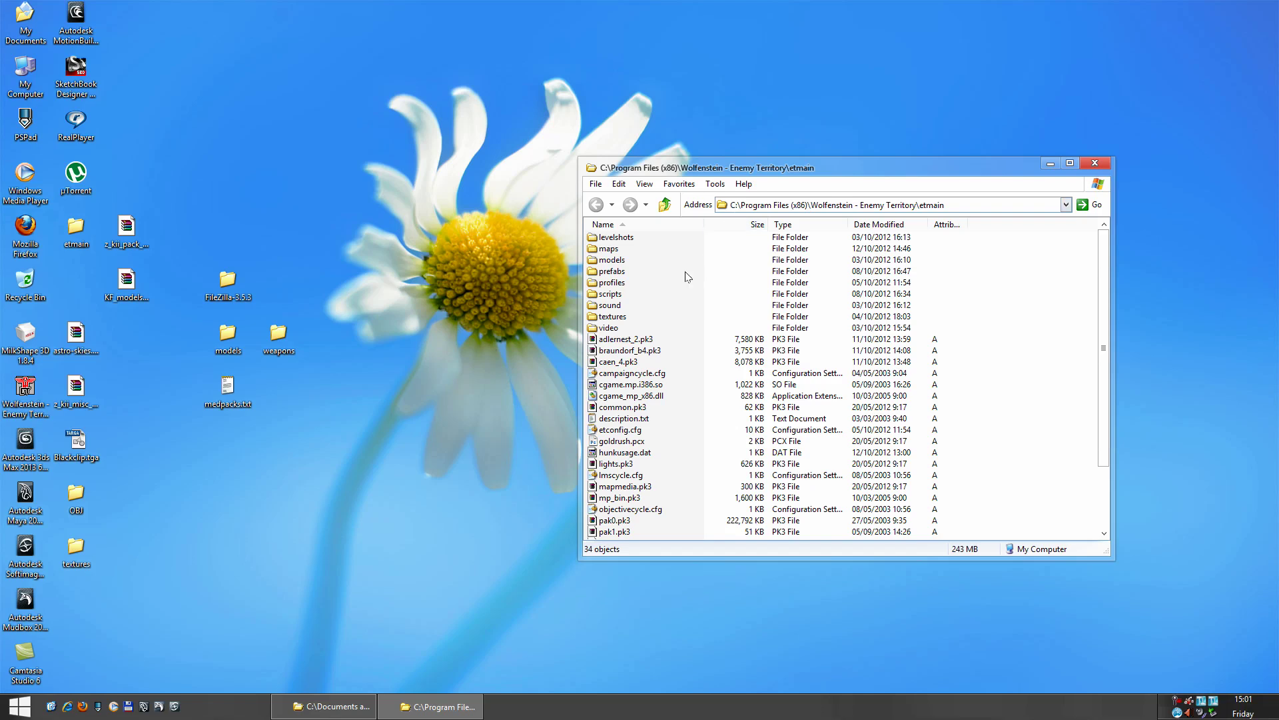
click(622, 240)
click(622, 240)
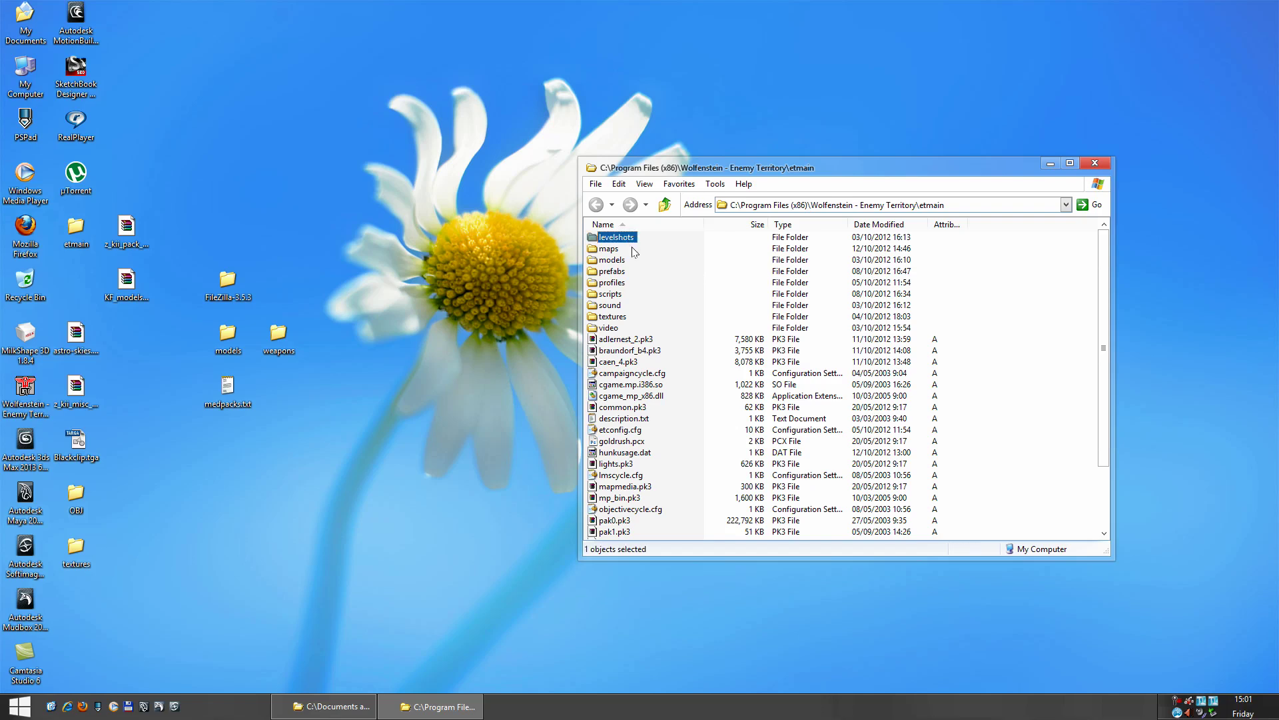
Add maps, models, prefabs, scripts, sound and textures to the selection, then close etmain
ctrl+click(610, 249)
ctrl+click(619, 261)
ctrl+click(622, 272)
ctrl+click(619, 294)
ctrl+click(619, 306)
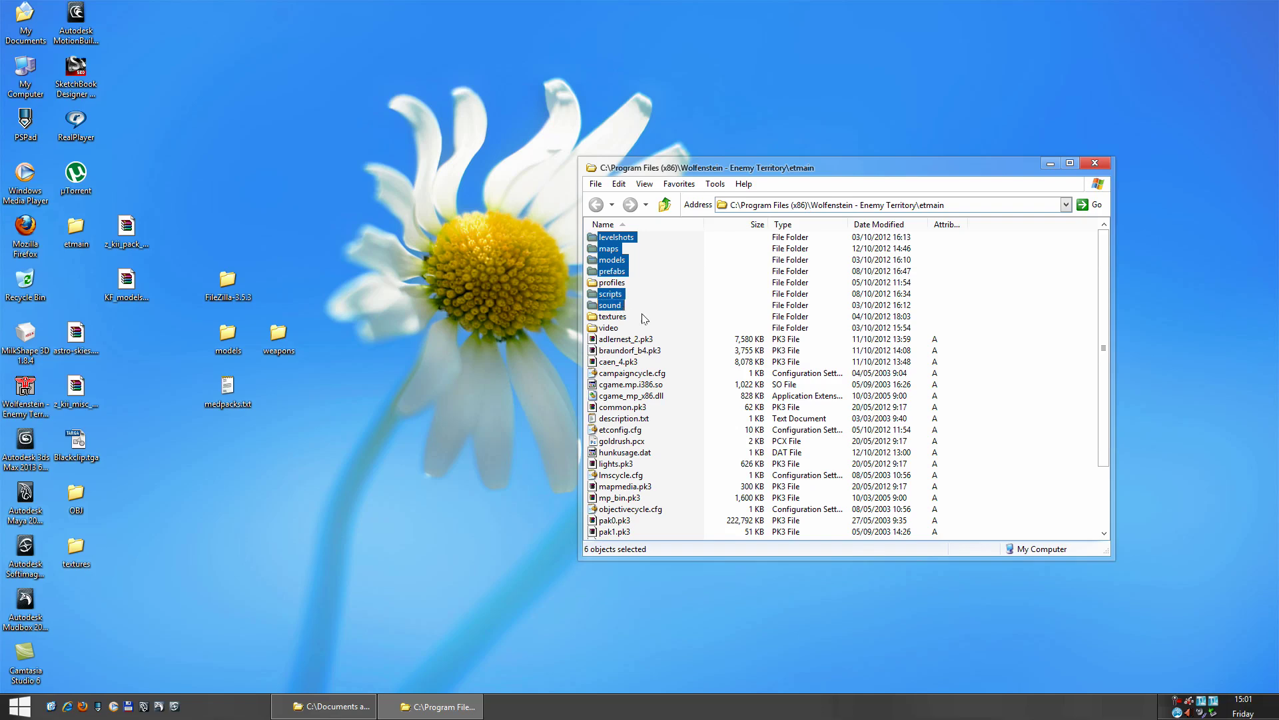
ctrl+click(632, 317)
click(1095, 163)
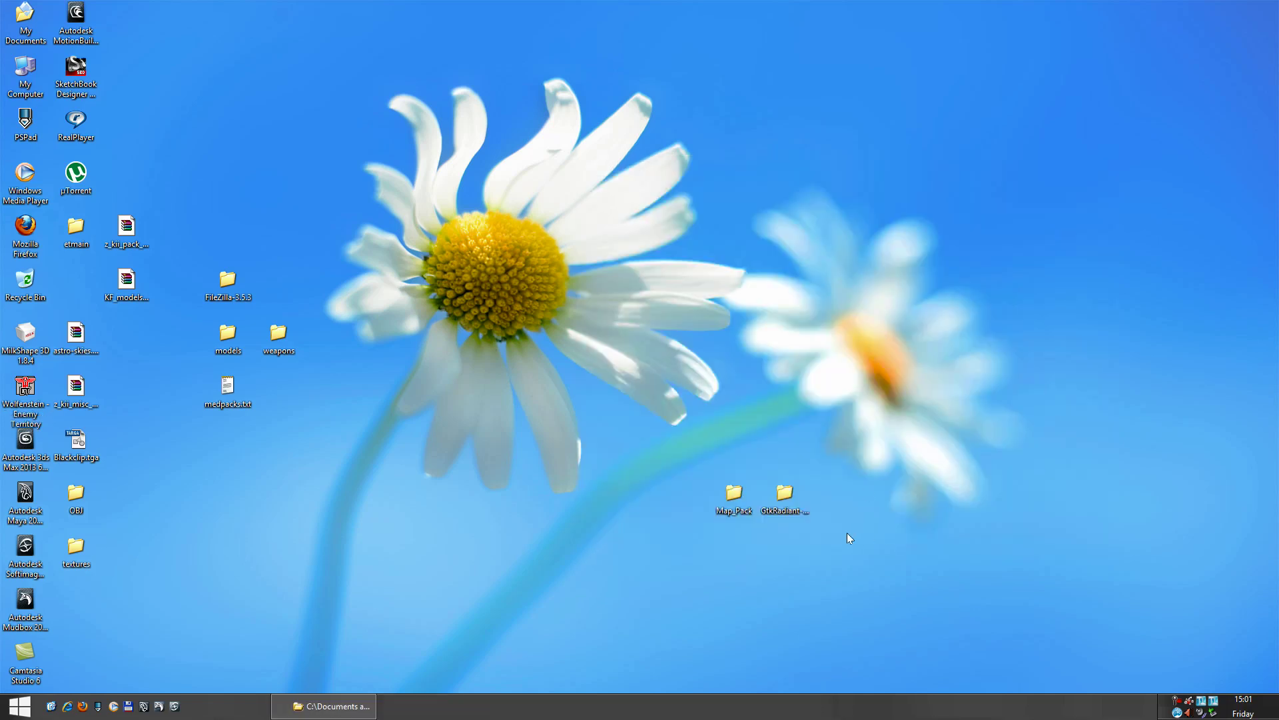
Launch radiant.exe from the desktop GtkRadiant folder and bring up its unnamed.map window
double_click(785, 496)
double_click(660, 496)
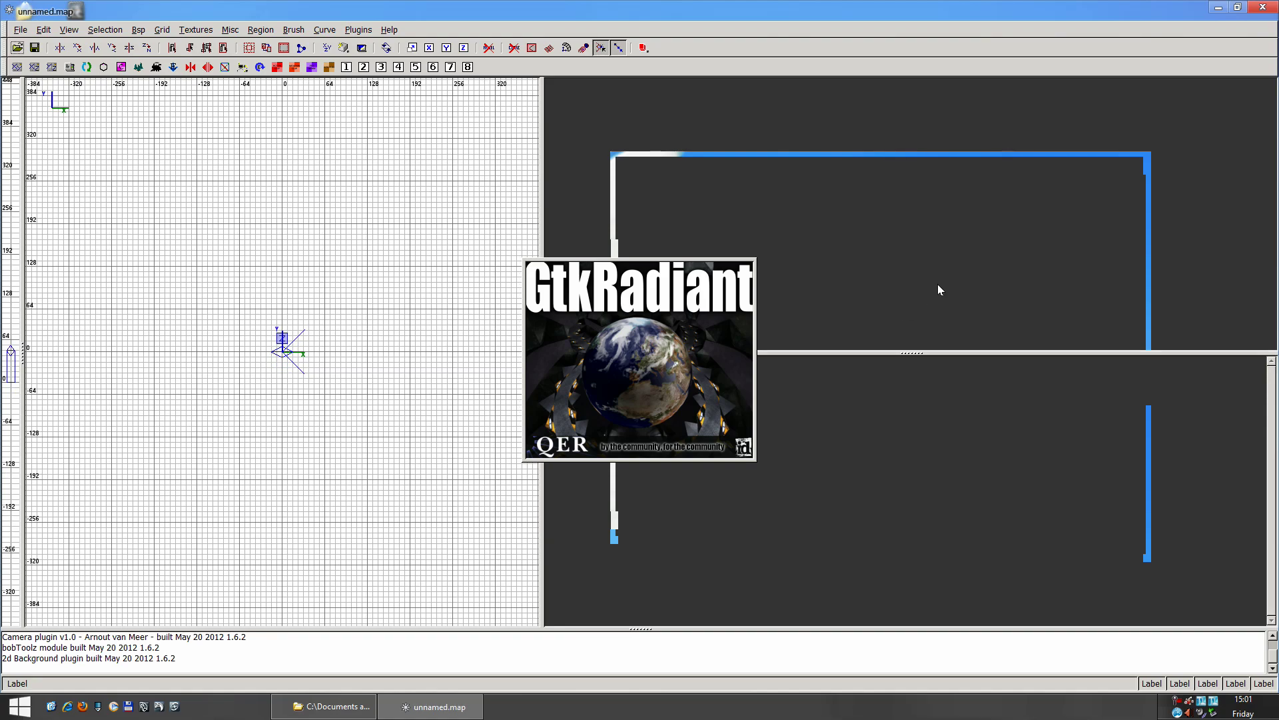
click(51, 705)
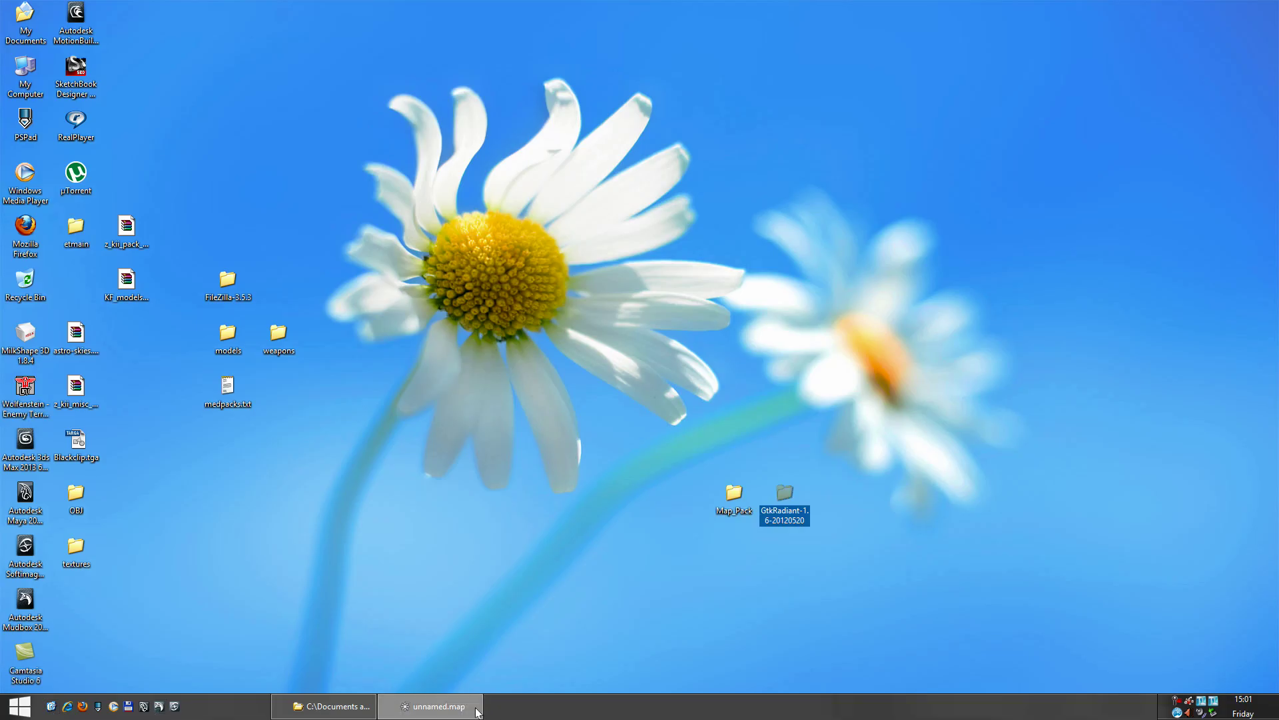
click(433, 707)
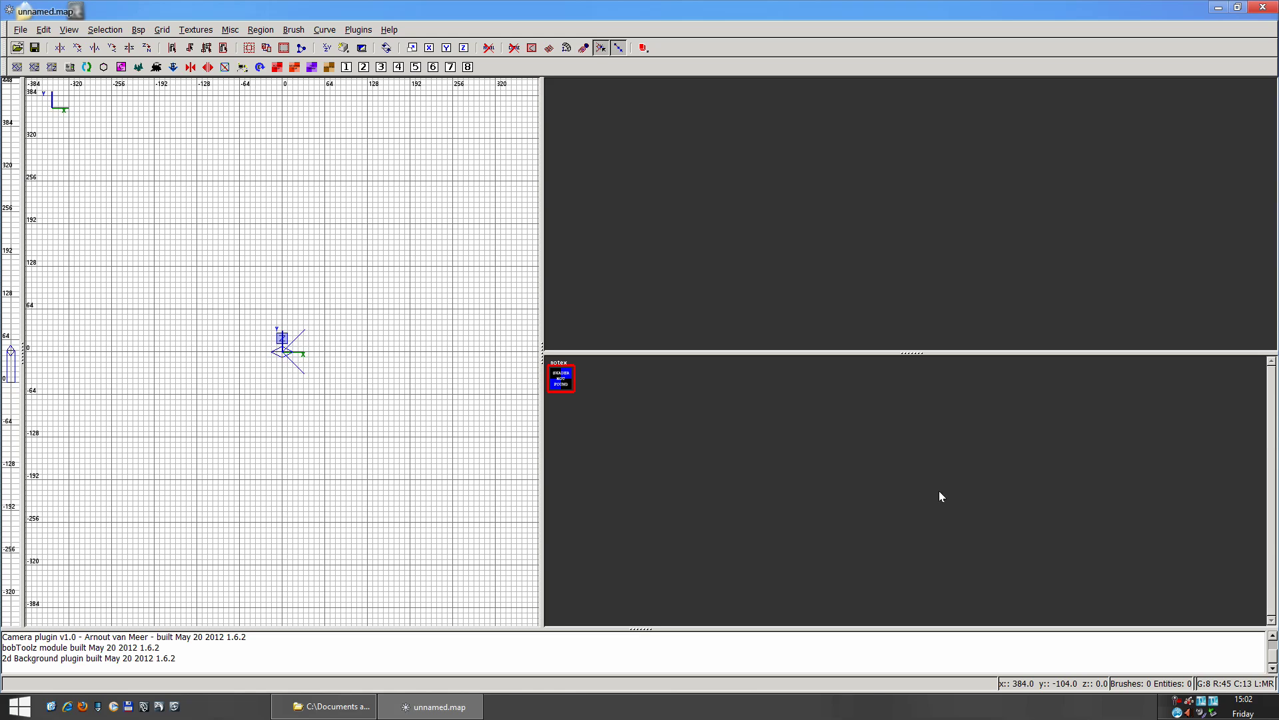
Cycle the 2D view with Ctrl+Tab and drag the splitter right to widen the grid view
click(990, 517)
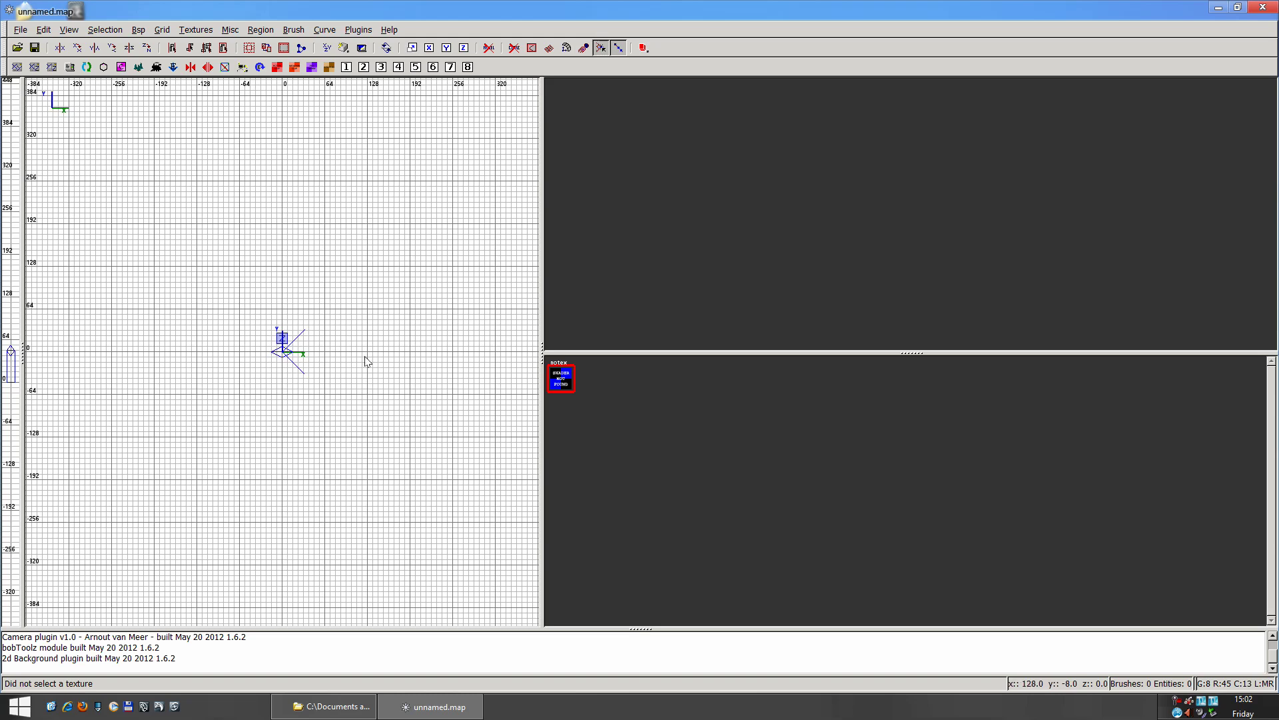
key(ctrl+Tab)
key(ctrl+Tab)
key(ctrl+Tab)
key(ctrl+Tab)
key(ctrl+Tab)
key(ctrl+Tab)
drag(542, 280, 792, 280)
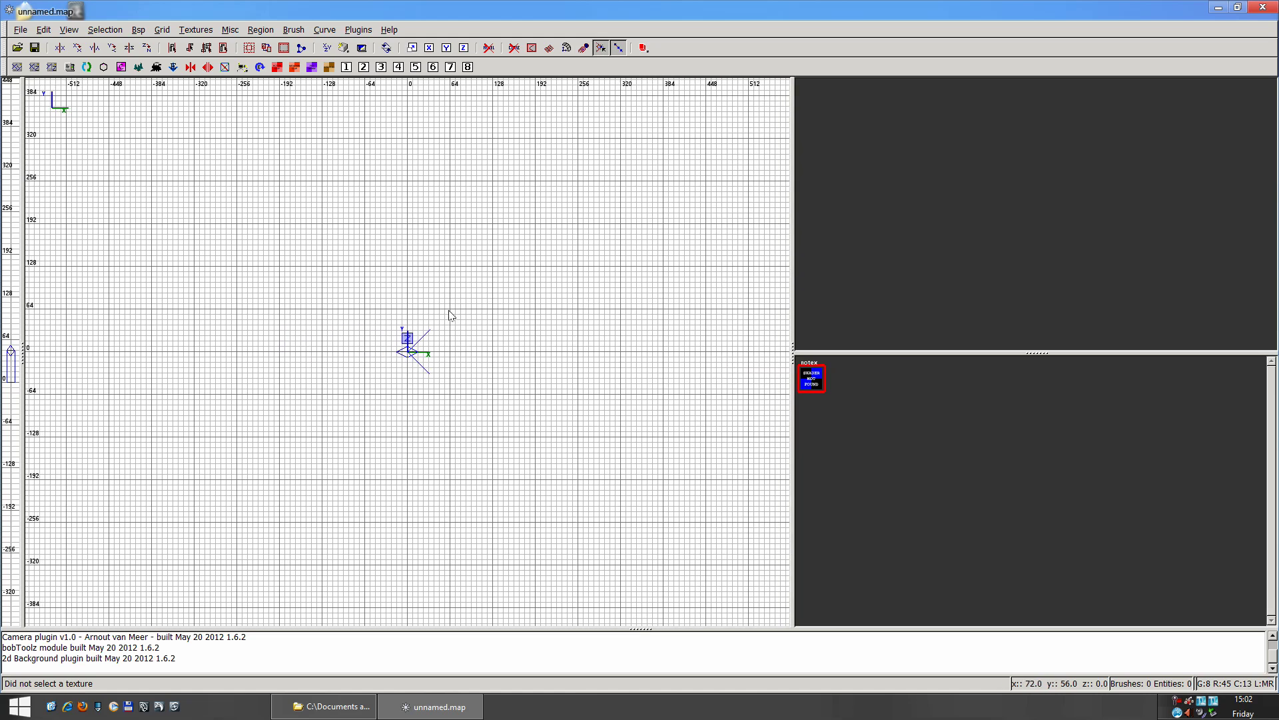
Draw a 128 × 128 × 8 brush just right of the origin and fly the 3D camera toward it
drag(450, 310, 536, 396)
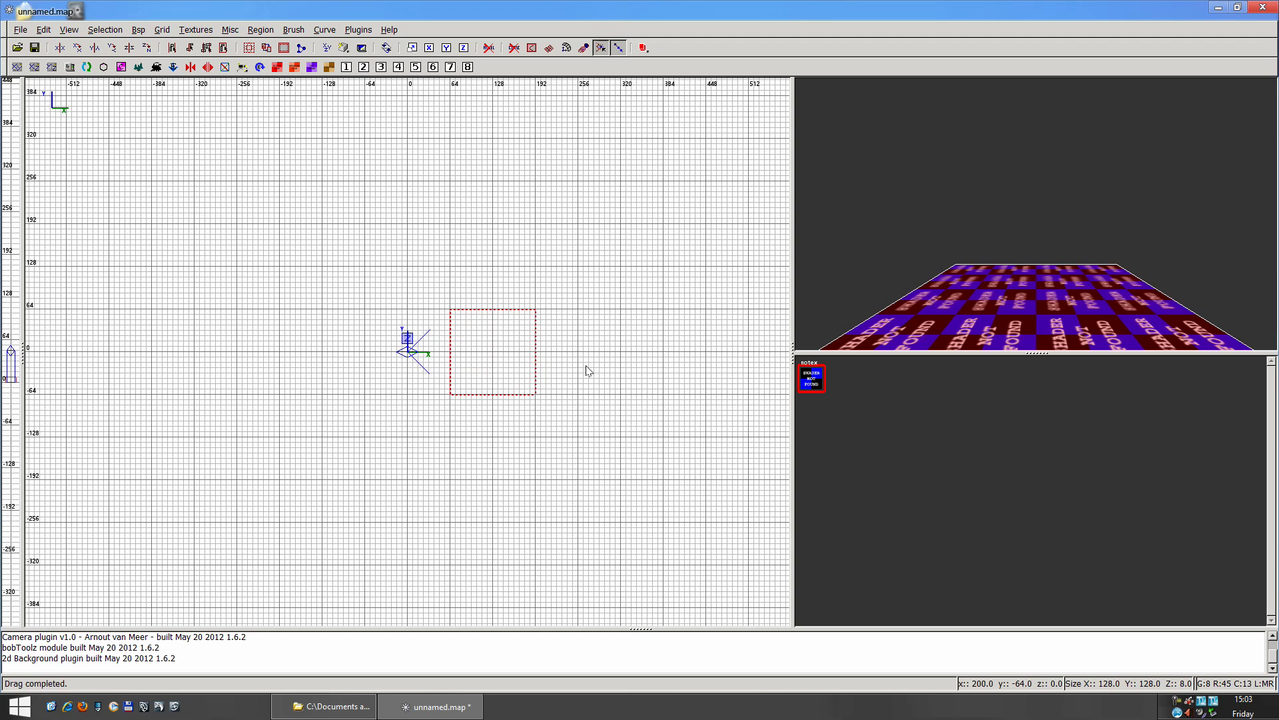
right_click(1025, 250)
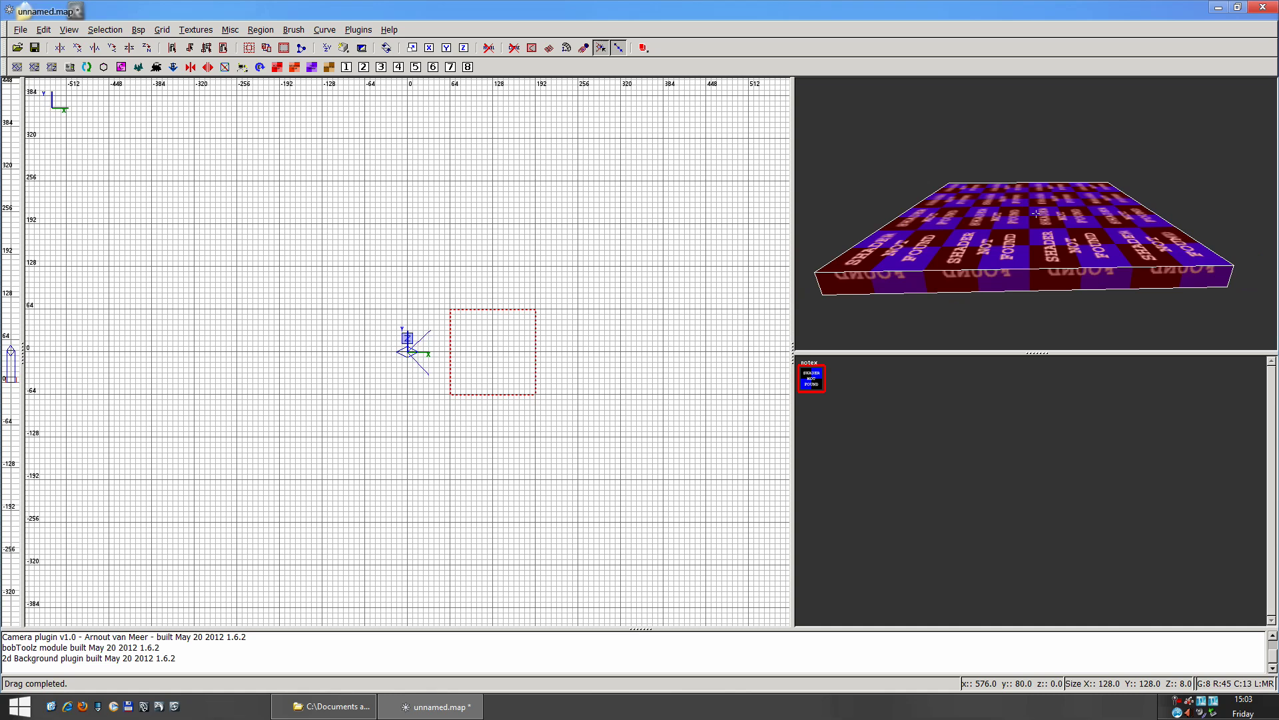
key(Right)
key(Up)
key(Left)
key(Up)
key(Down)
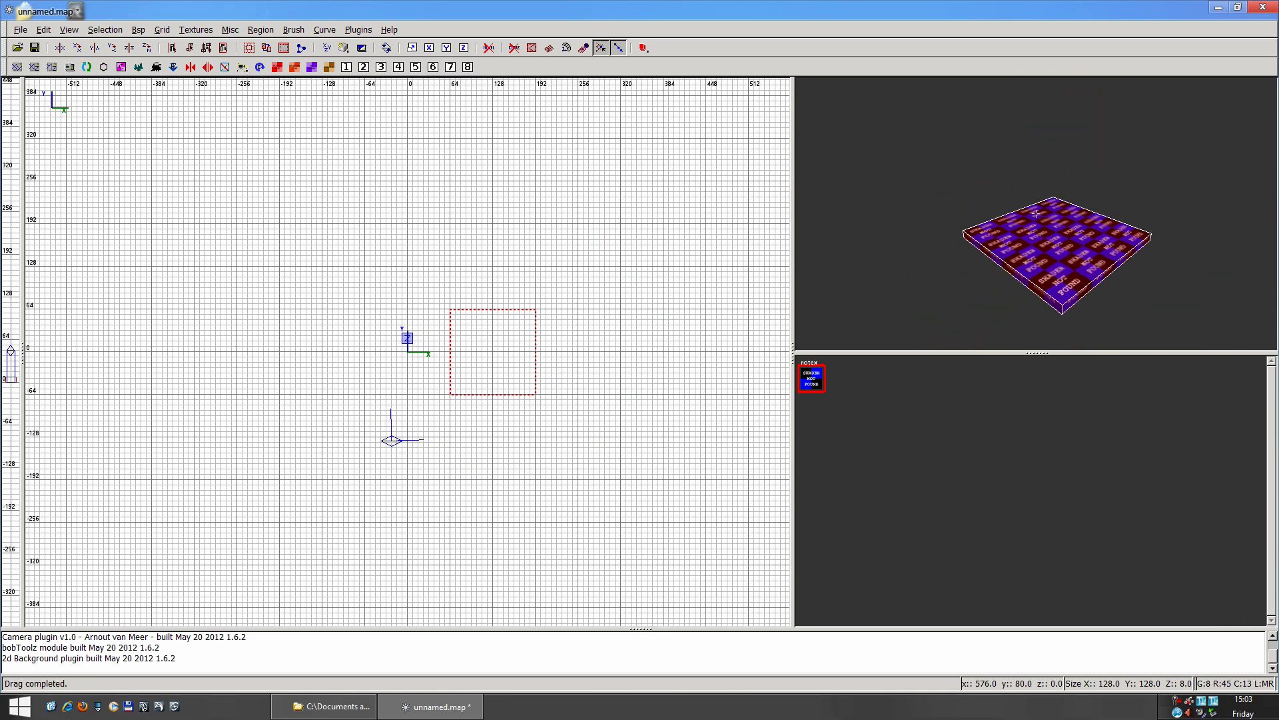
key(Down)
key(Up)
key(Down)
key(Up)
Reposition the 3D camera around the brush to inspect it, then deselect it
key(Down)
key(Up)
key(Right)
key(Down)
key(Left)
key(Up)
key(Right)
key(Left)
key(Right)
key(Left)
right_click(1037, 214)
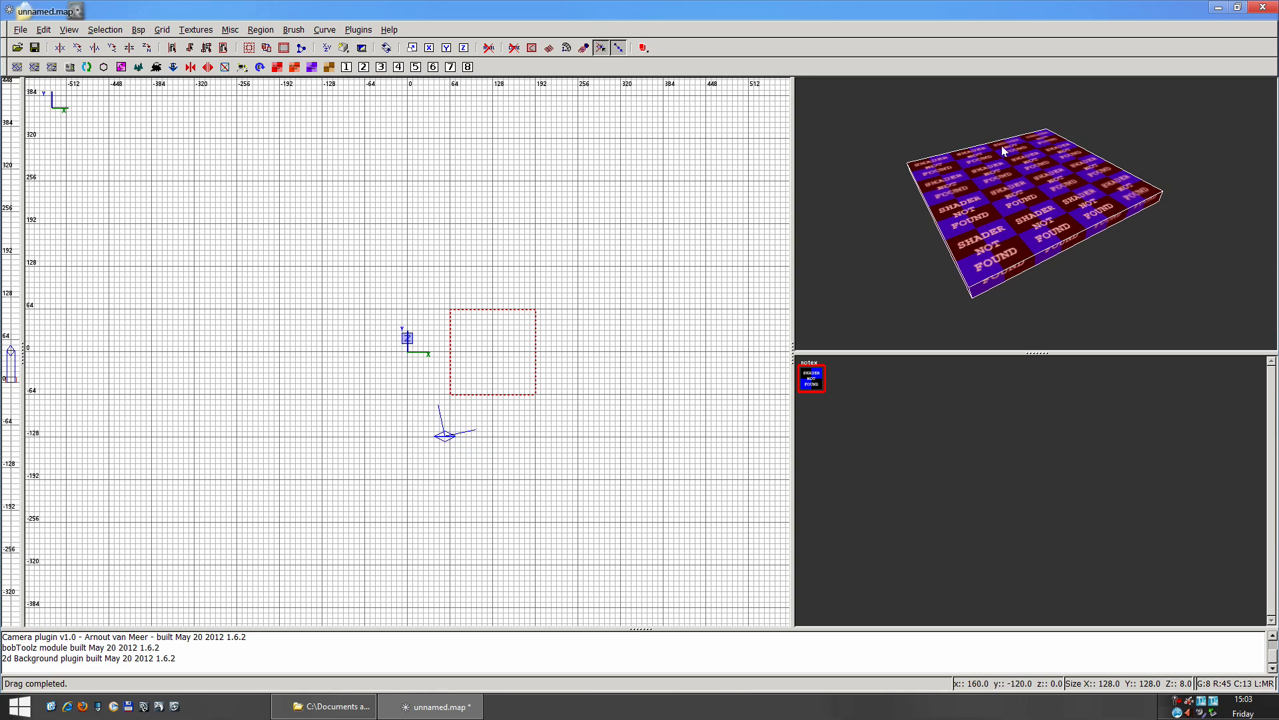
right_click(1035, 187)
key(Up)
key(Down)
right_click(1036, 214)
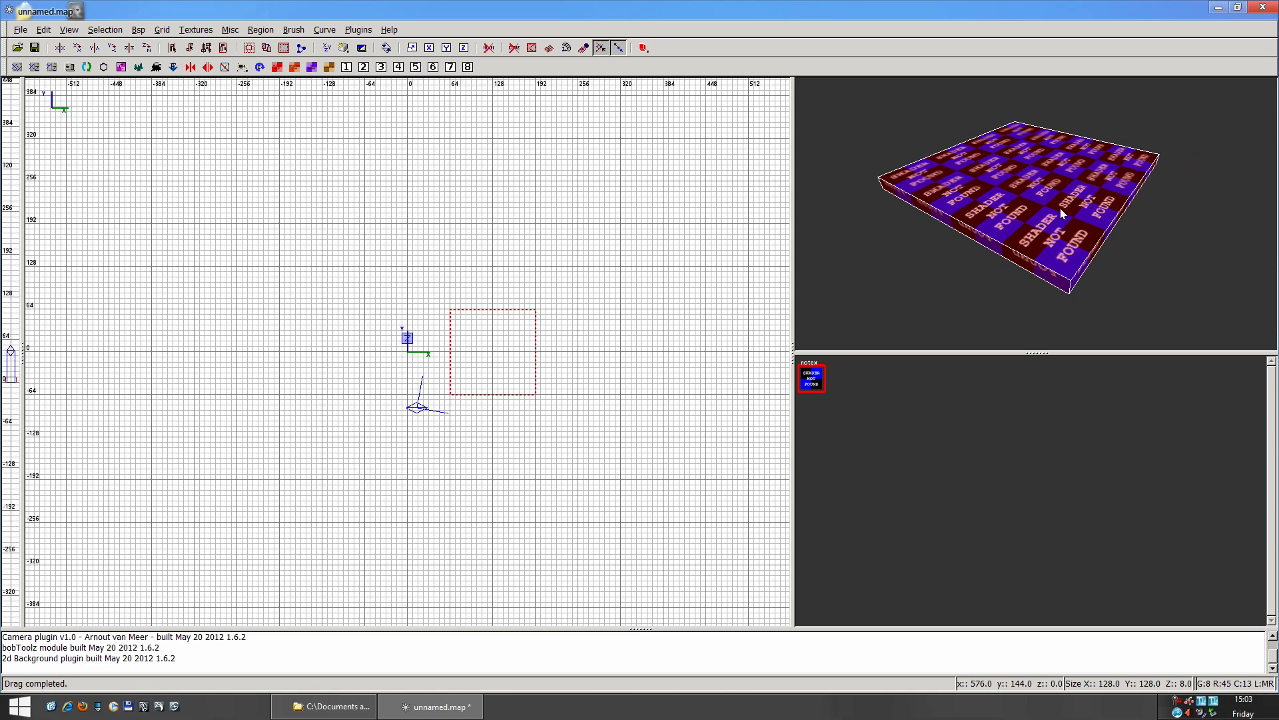
key(Escape)
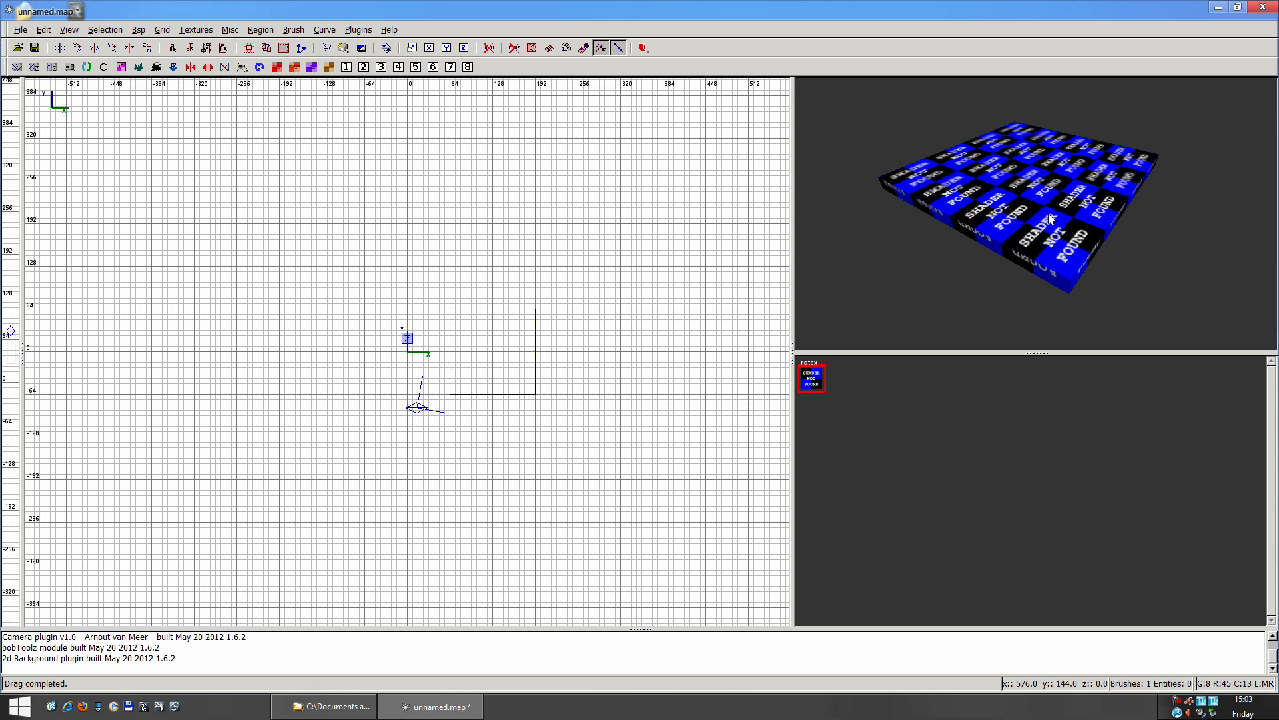
Clone the brush, move the copy one block south, and select both brushes
shift+click(1050, 218)
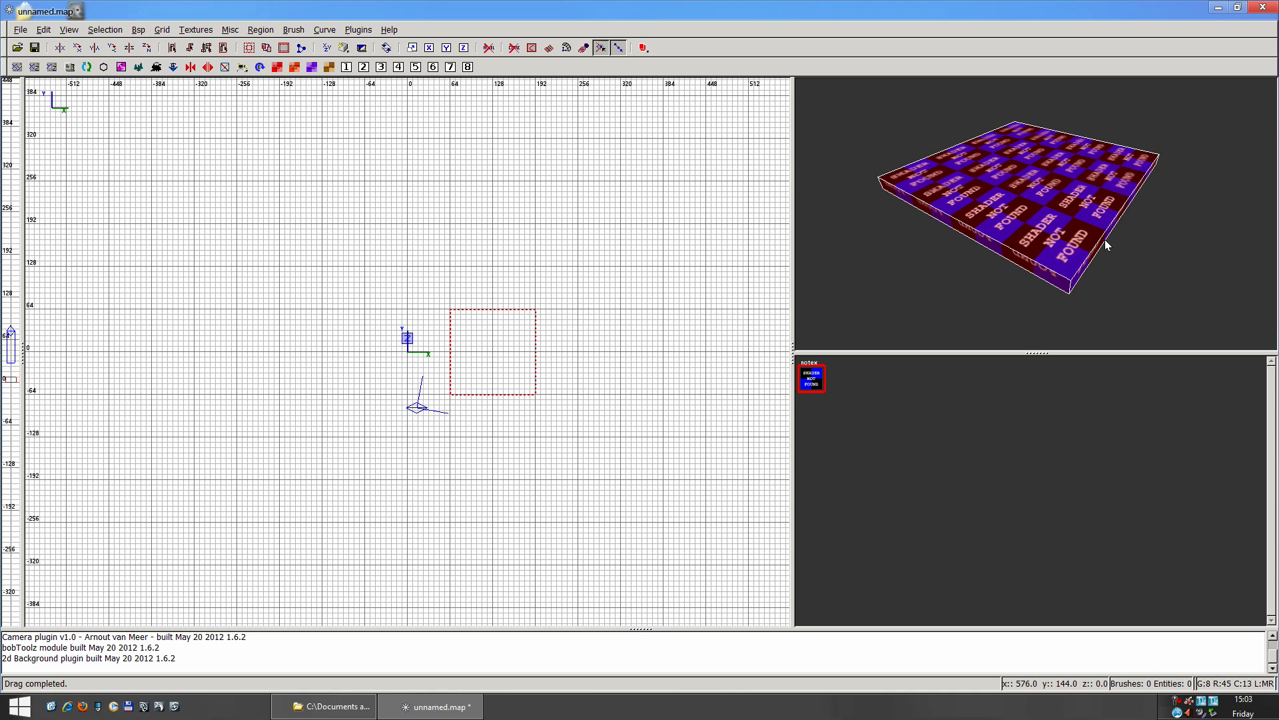
key(space)
mouse_move(1006, 192)
mouse_down()
mouse_move(1168, 191)
mouse_move(1091, 233)
mouse_up()
shift+click(1089, 226)
shift+click(1049, 199)
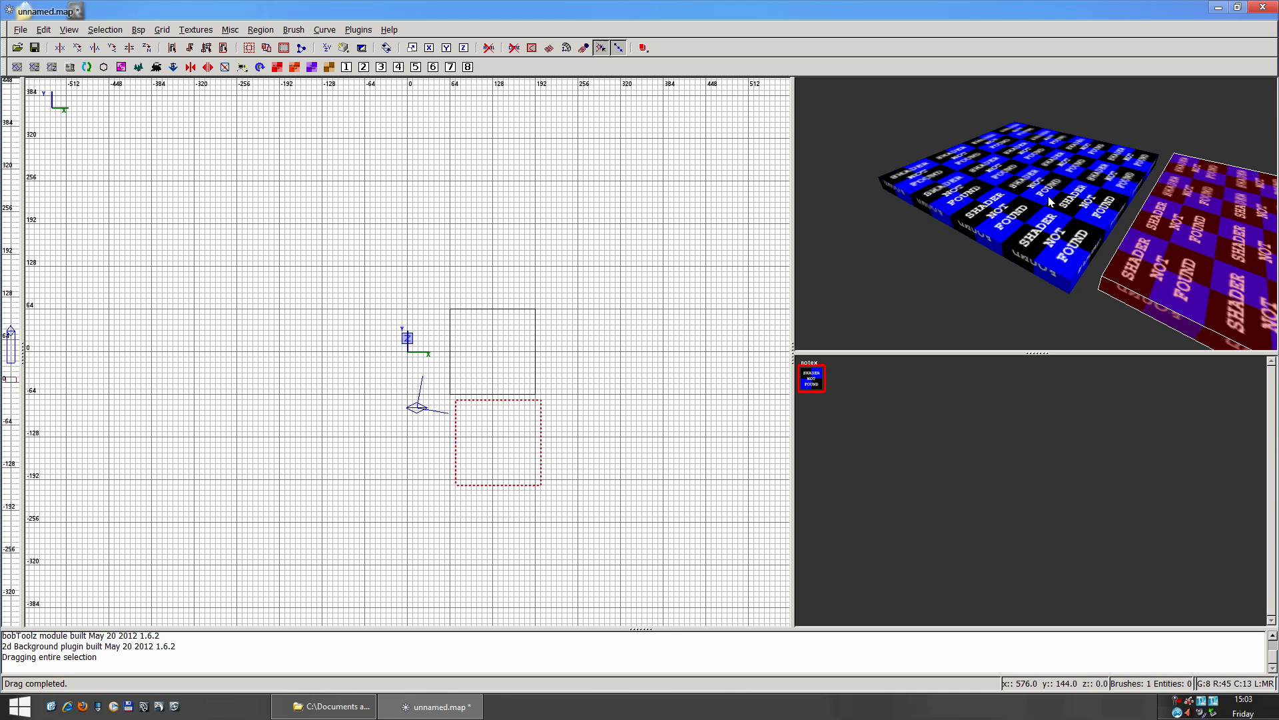
shift+click(1090, 178)
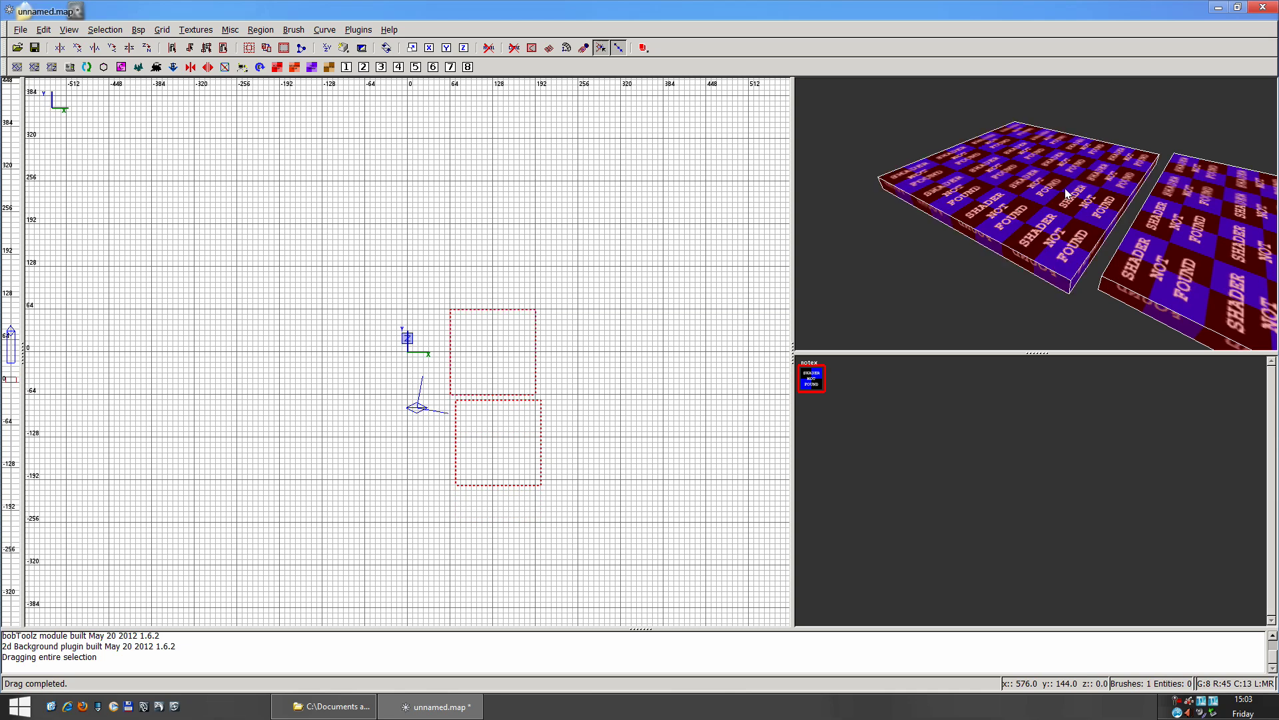
Adjust the 3D view to frame both slabs, then reselect the right and left brushes
scroll(1096, 236, down, 1)
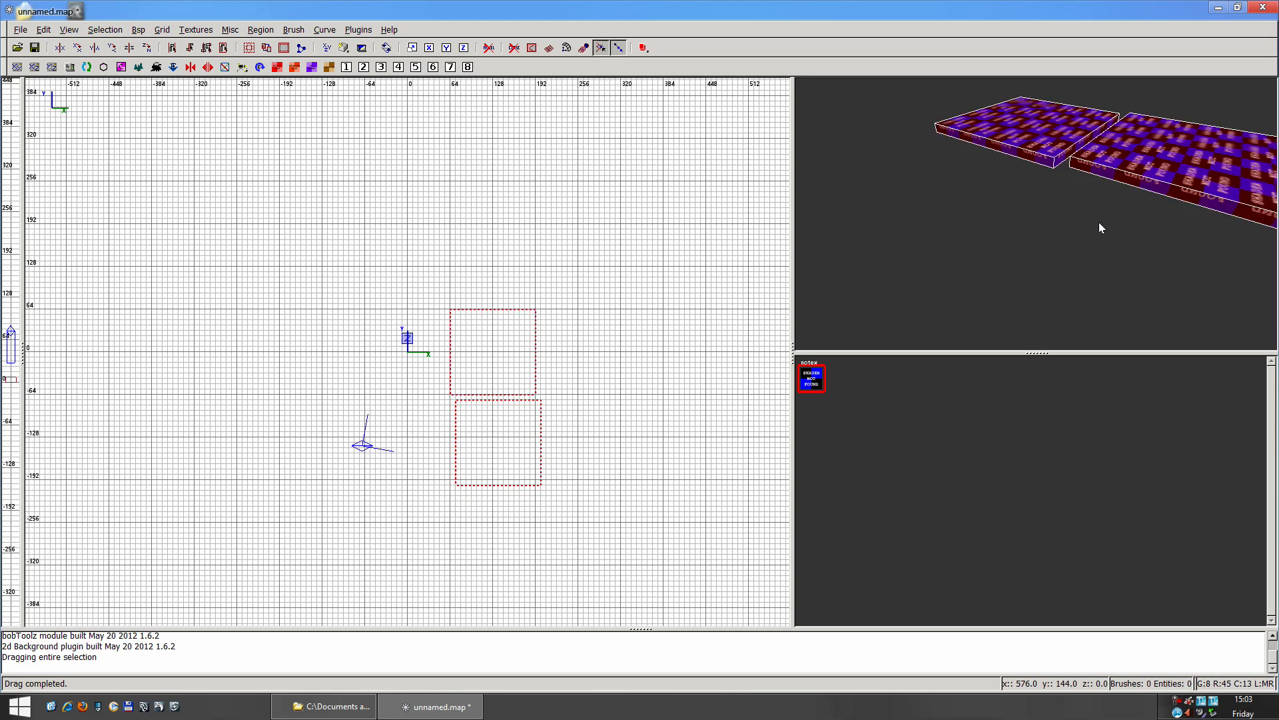
right_click(1099, 222)
right_click(1033, 214)
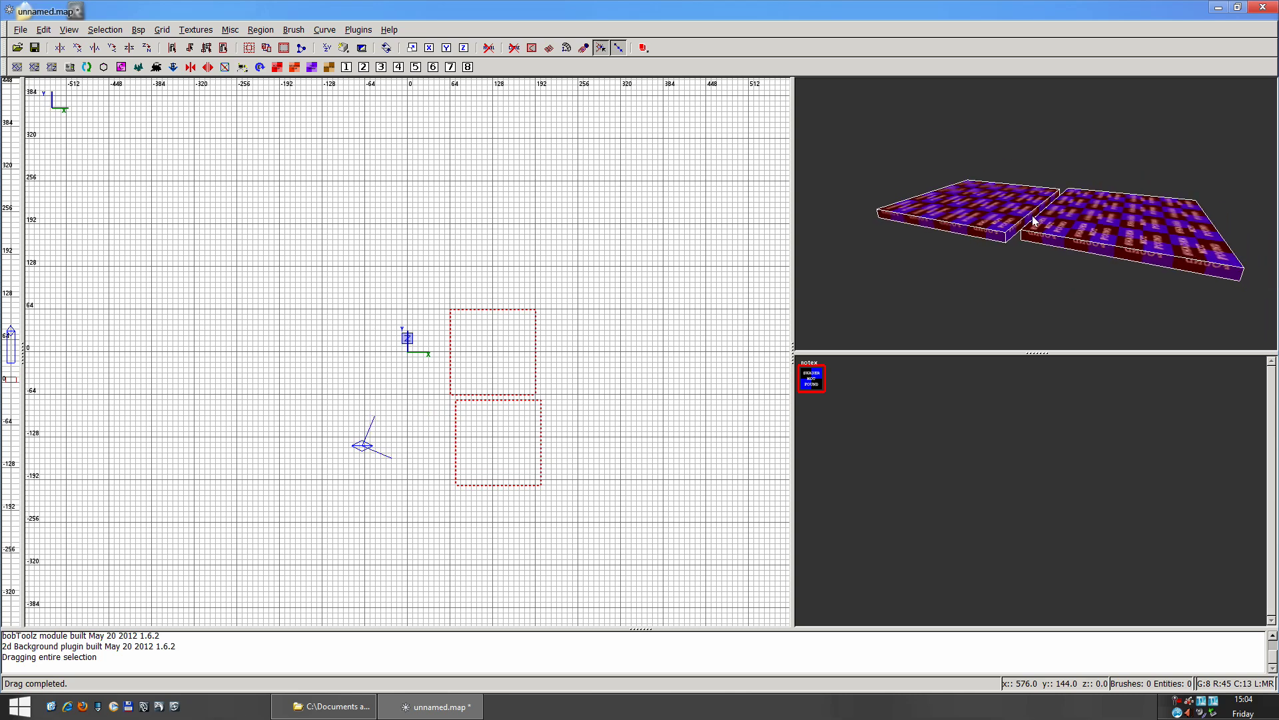
key(Escape)
right_click(1033, 217)
key(Up)
key(Down)
right_click(1036, 215)
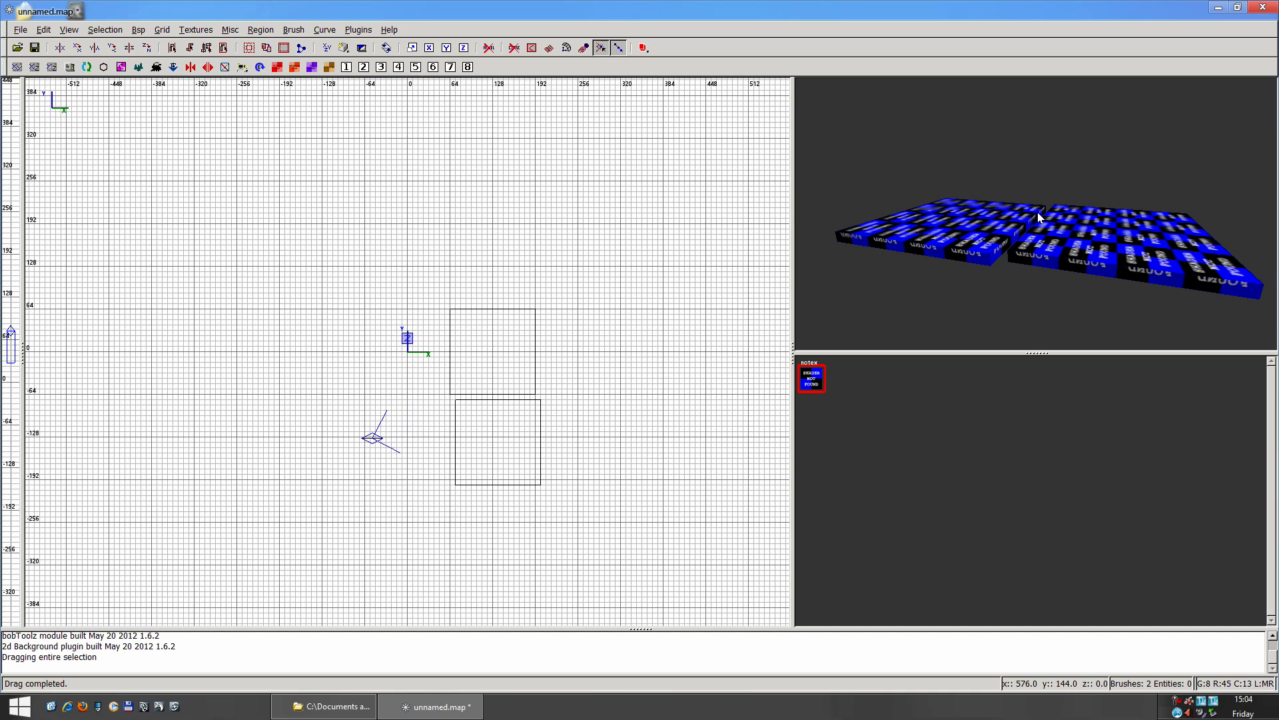
shift+click(1089, 226)
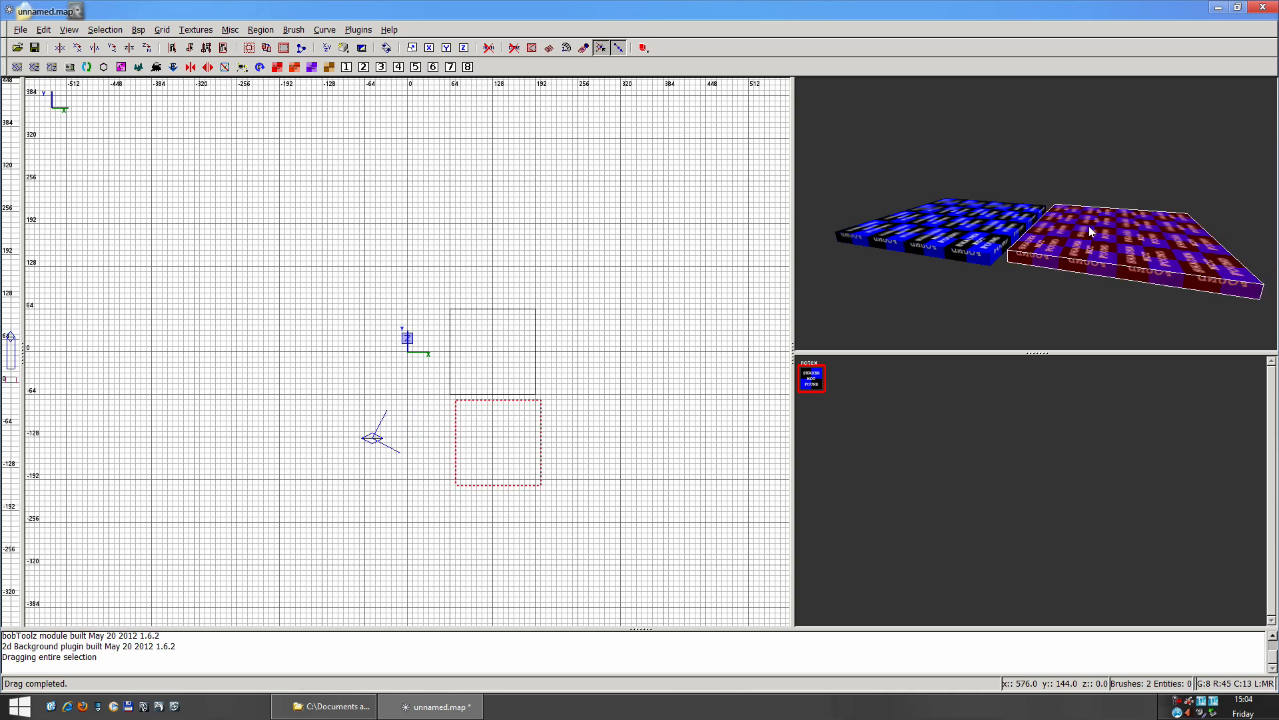
shift+click(975, 231)
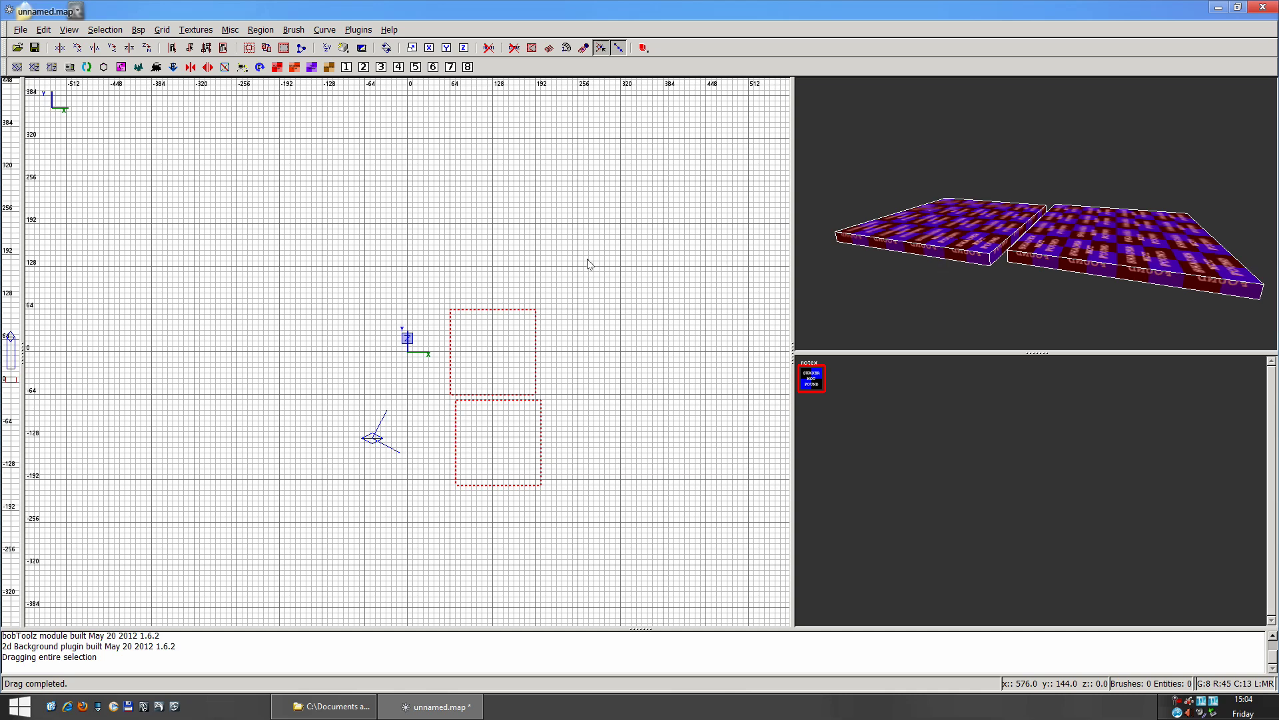
Apply the caulk texture to both brushes, deselect, and fly around them in the 3D view
click(122, 68)
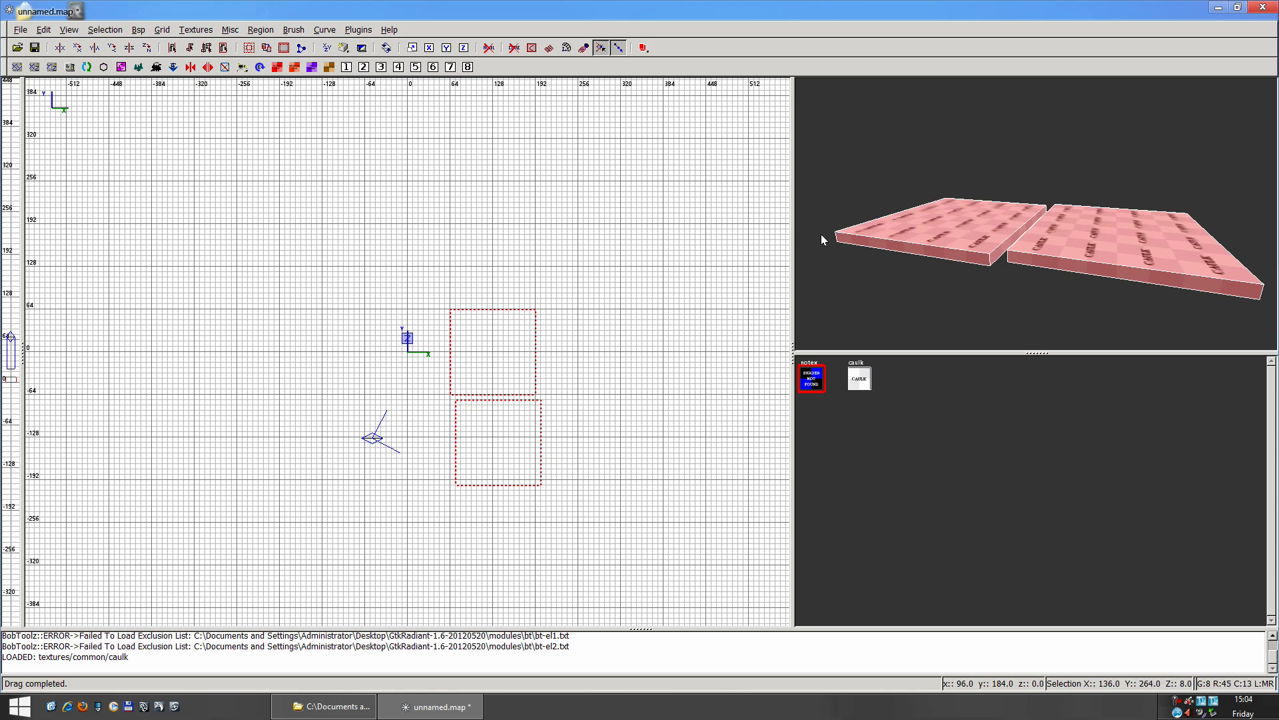
key(Escape)
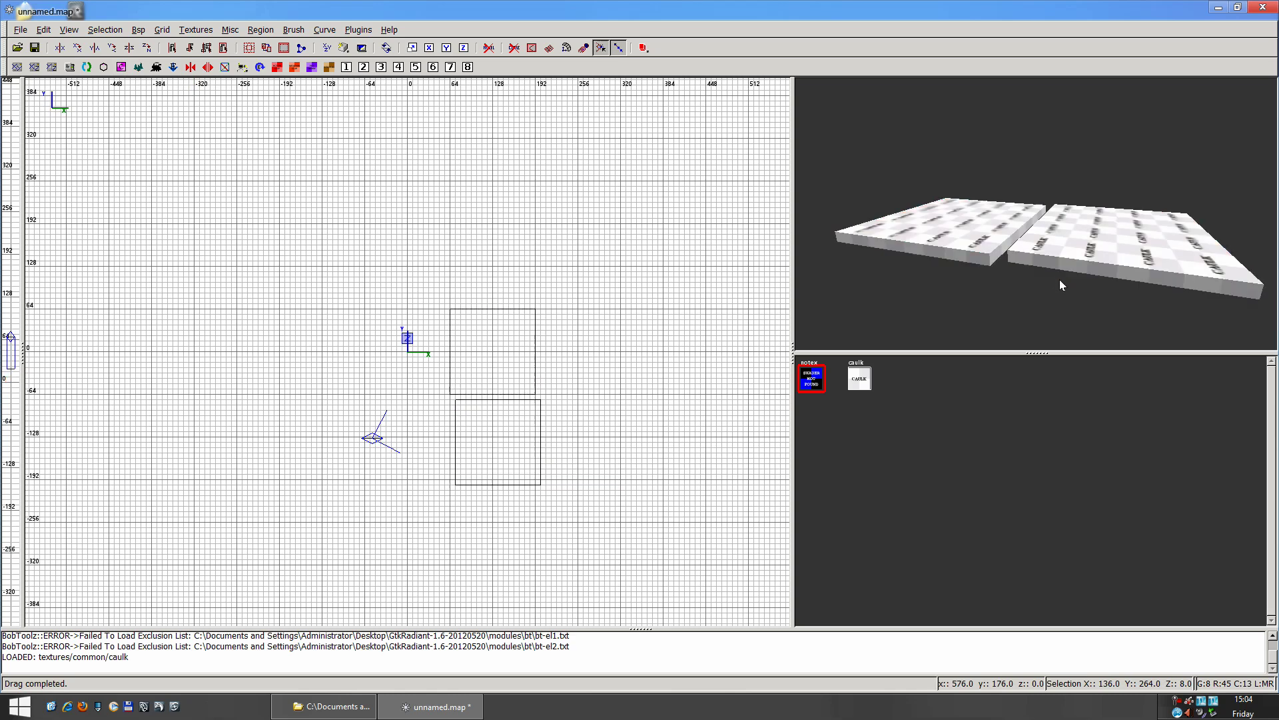
right_click(1060, 280)
key(Up)
key(Down)
key(Right)
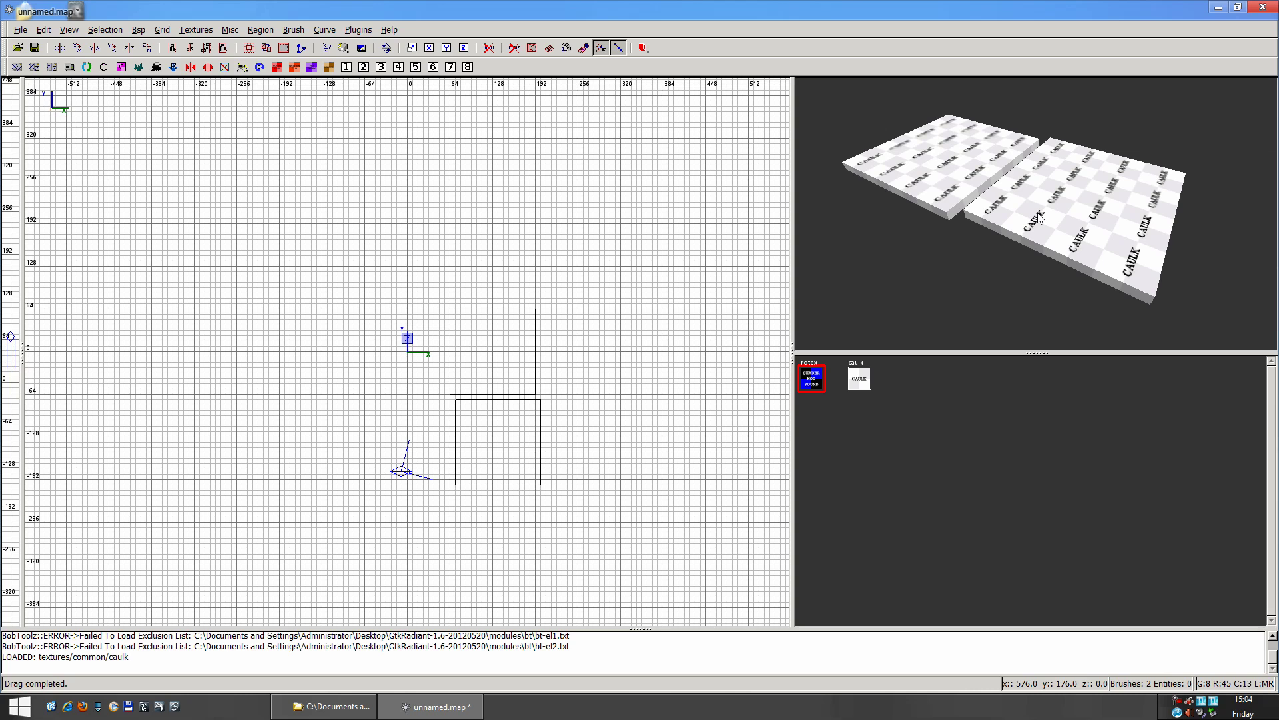
right_click(1074, 213)
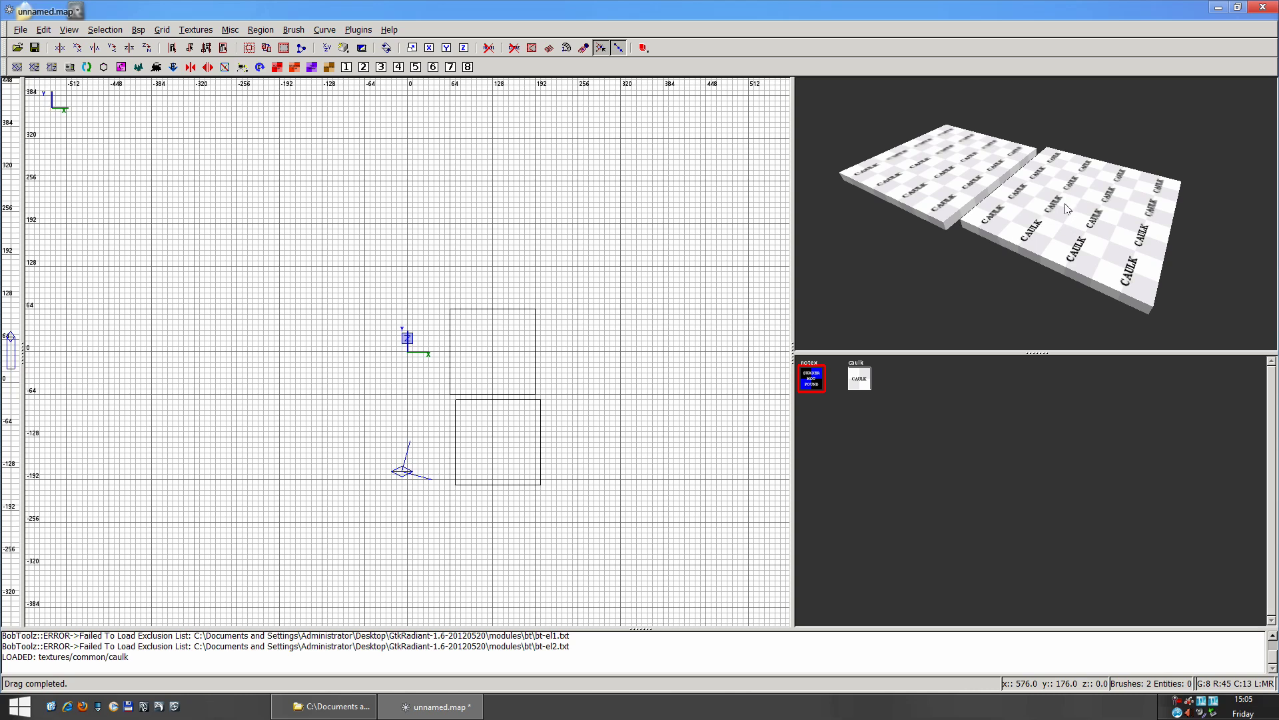
Select the right-hand brush and load the goldrush texture collection from the Textures menu
shift+click(1088, 201)
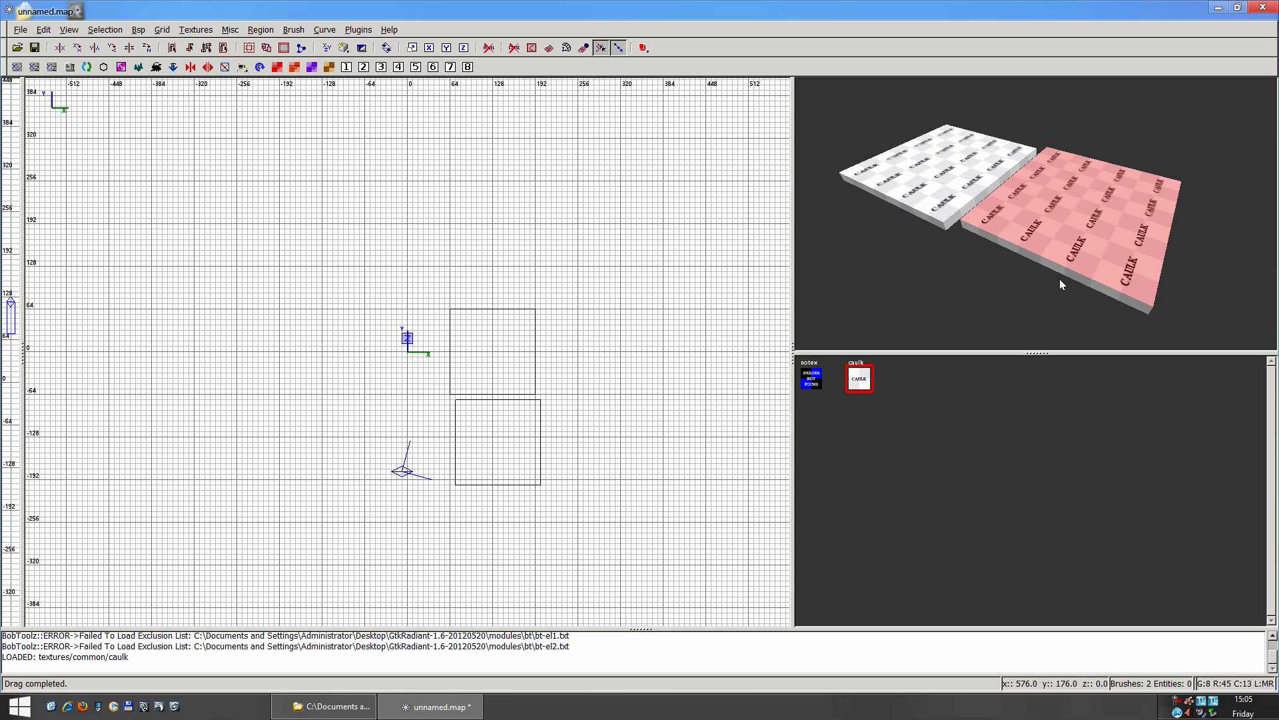
click(197, 32)
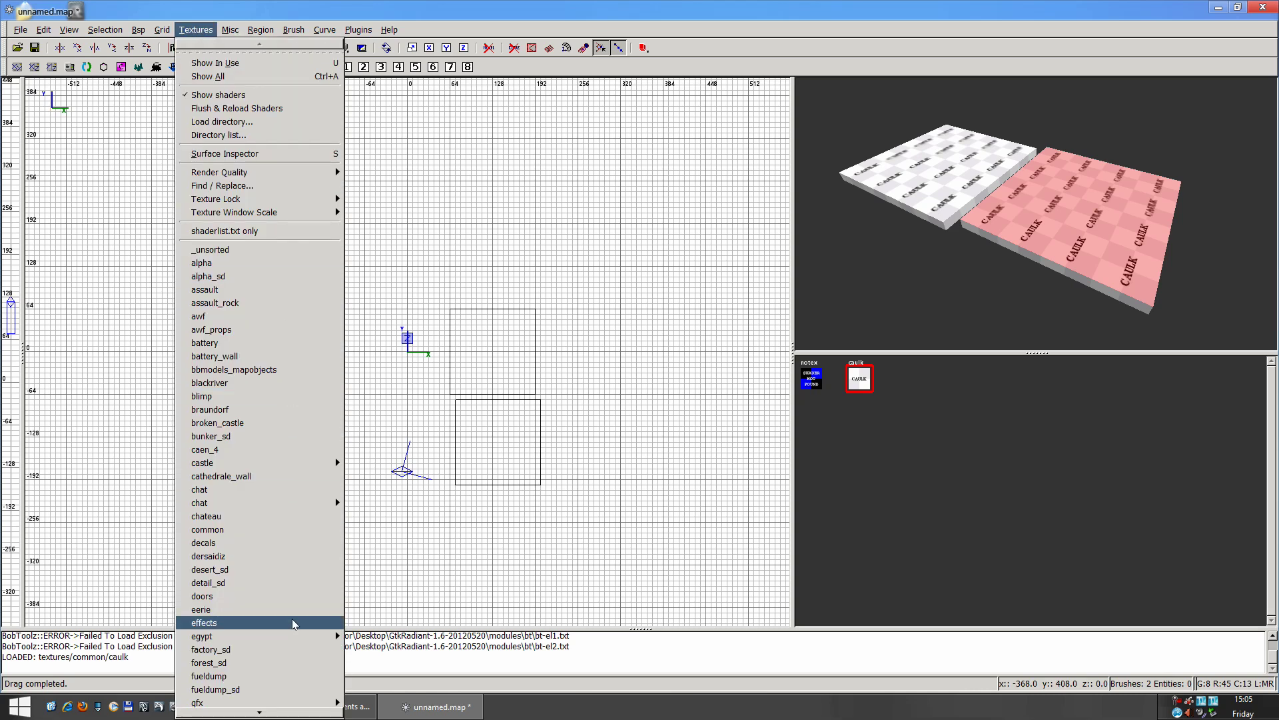
scroll(291, 641, down, 1)
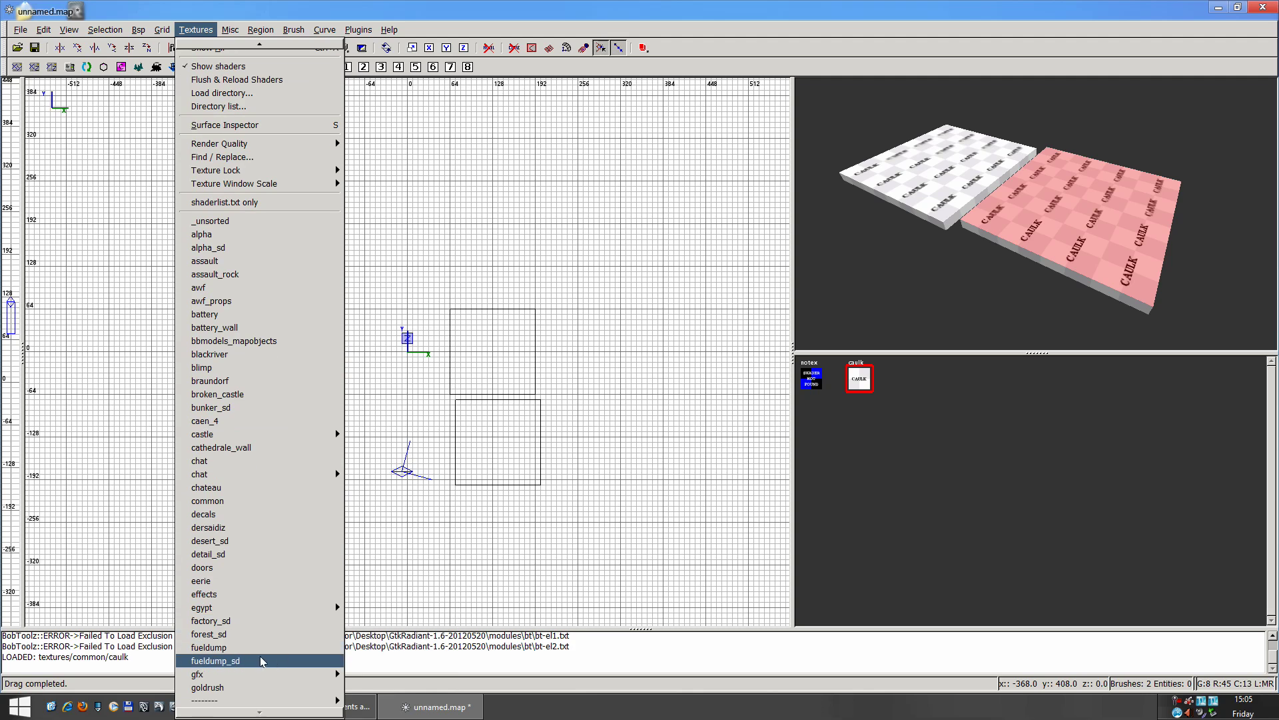
mouse_move(287, 676)
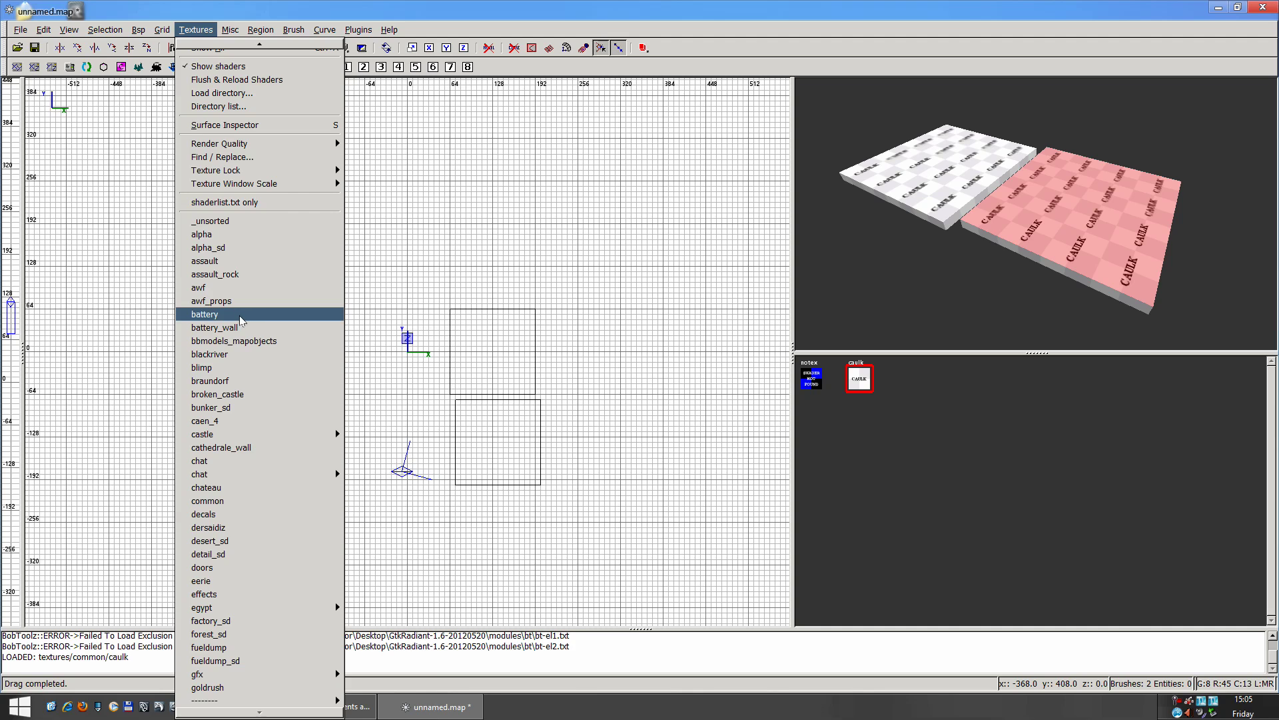
click(262, 685)
scroll(986, 471, down, 5)
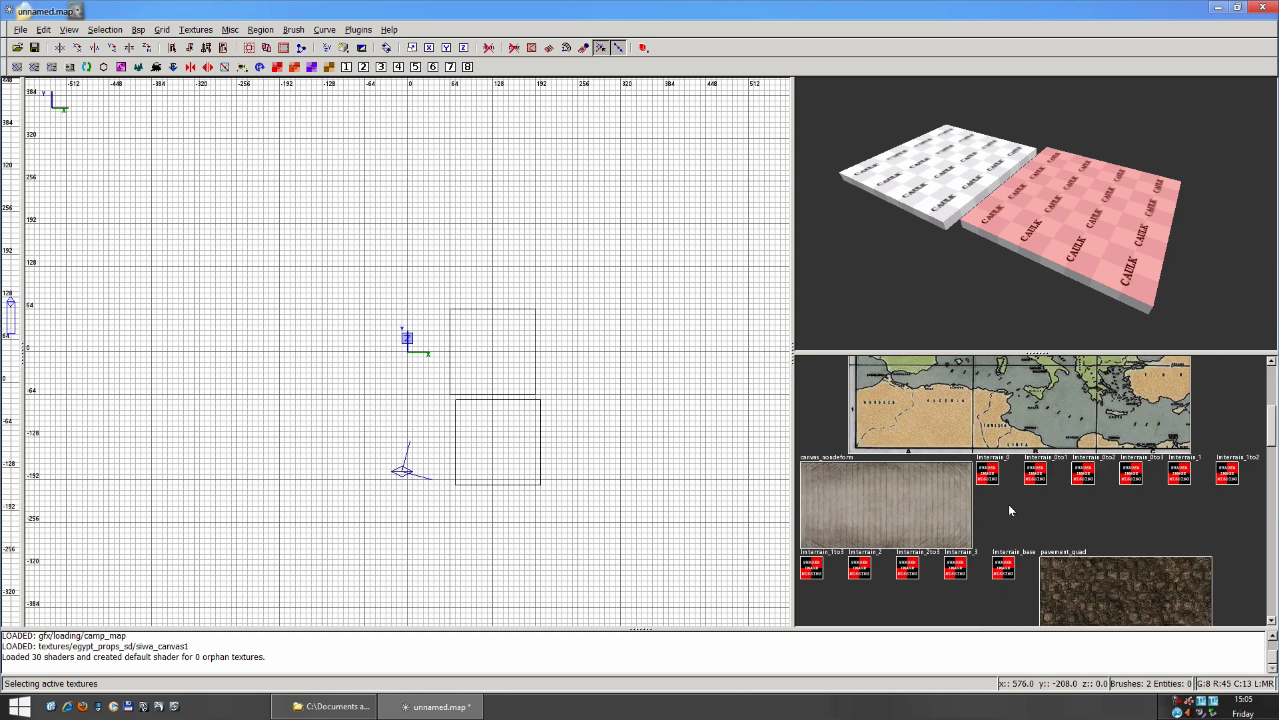
Apply pavement_quad to the right-hand brush, check it in 3D, and reselect it
scroll(1132, 480, down, 2)
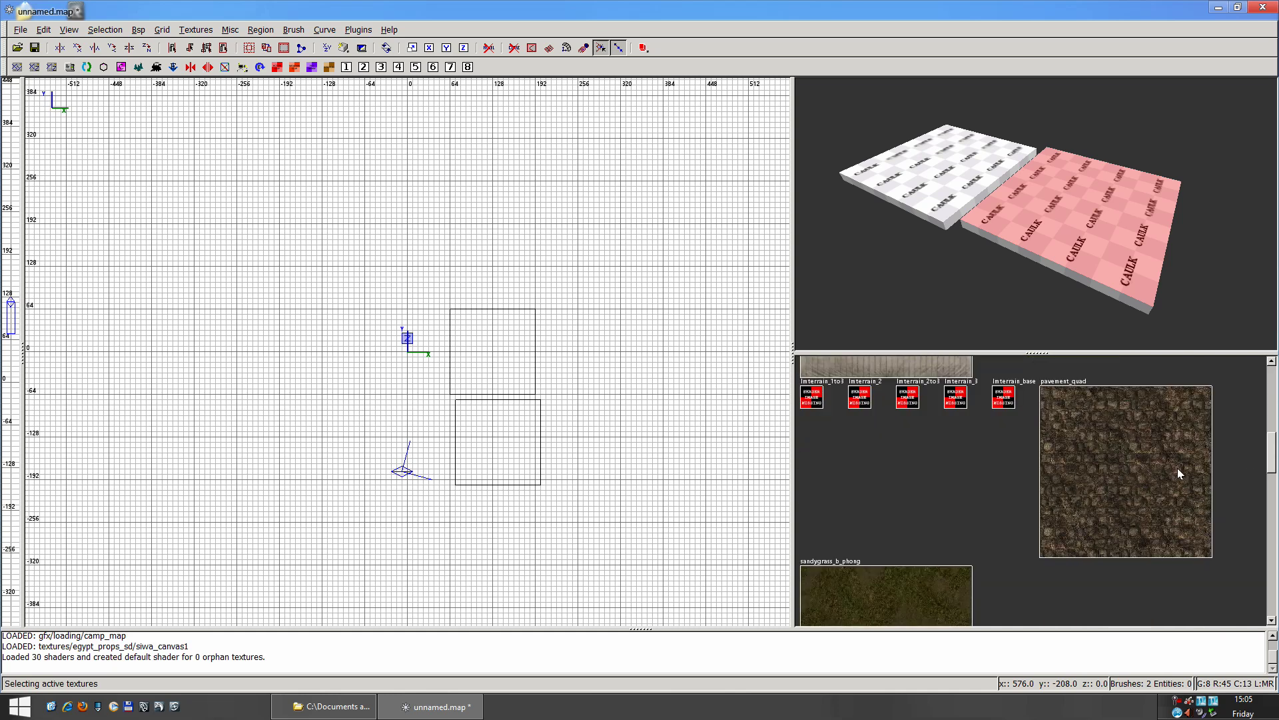
click(1129, 472)
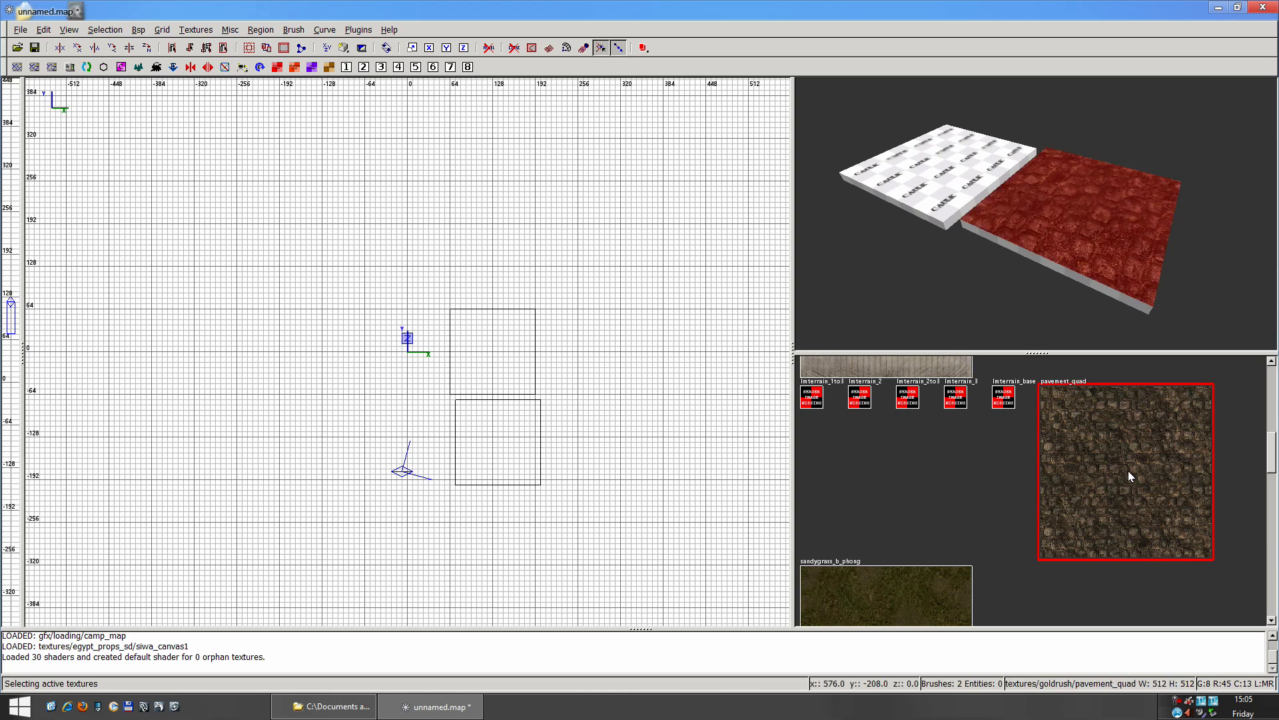
key(Escape)
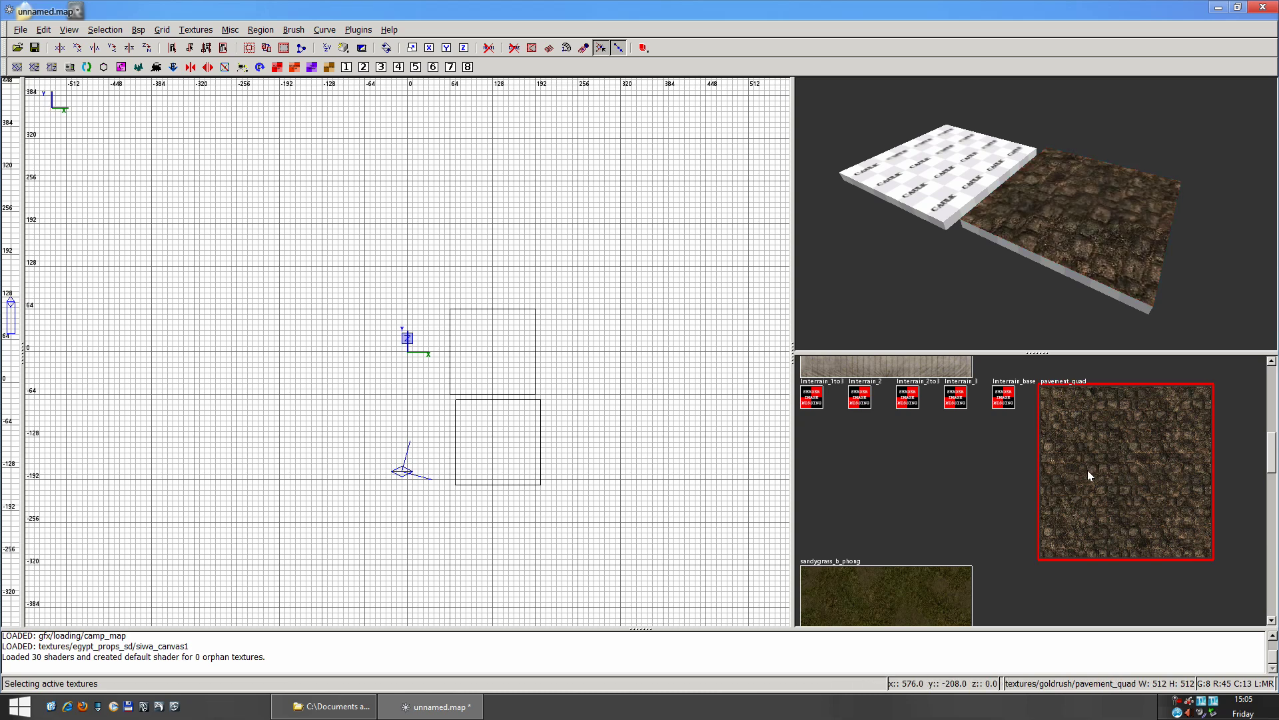
key(Right)
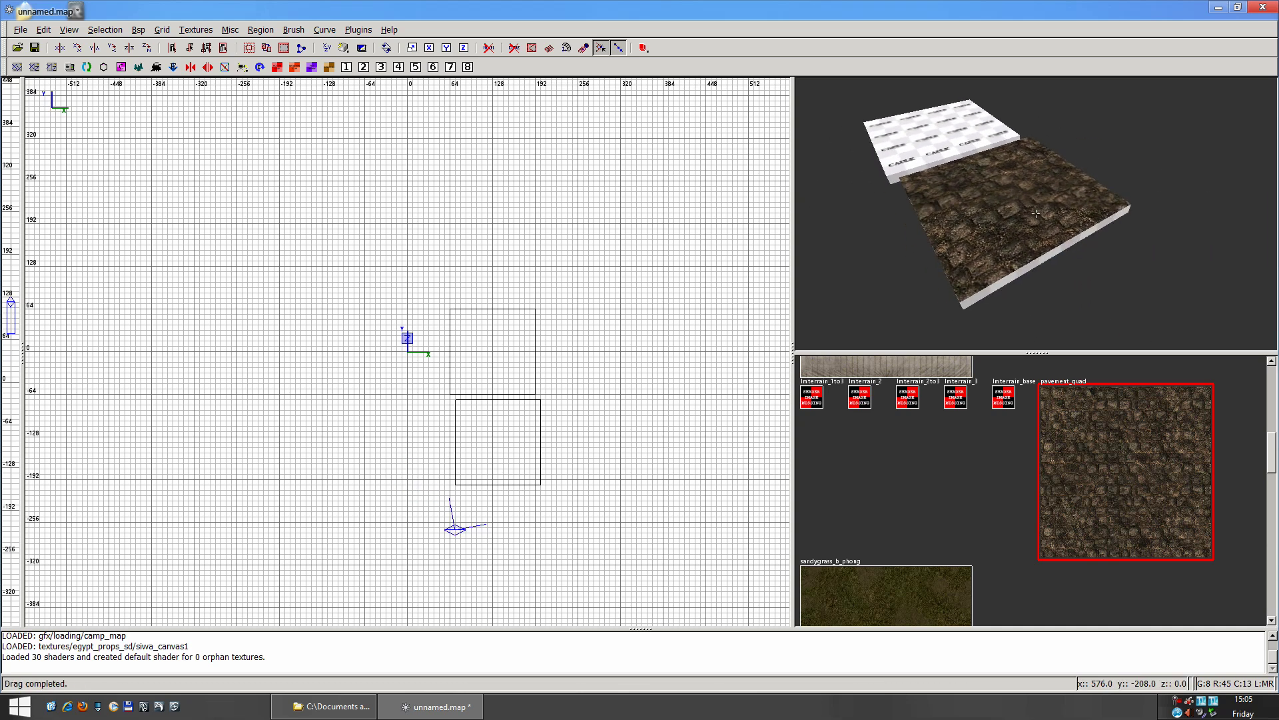
key(Left)
right_drag(1036, 214, 1036, 214)
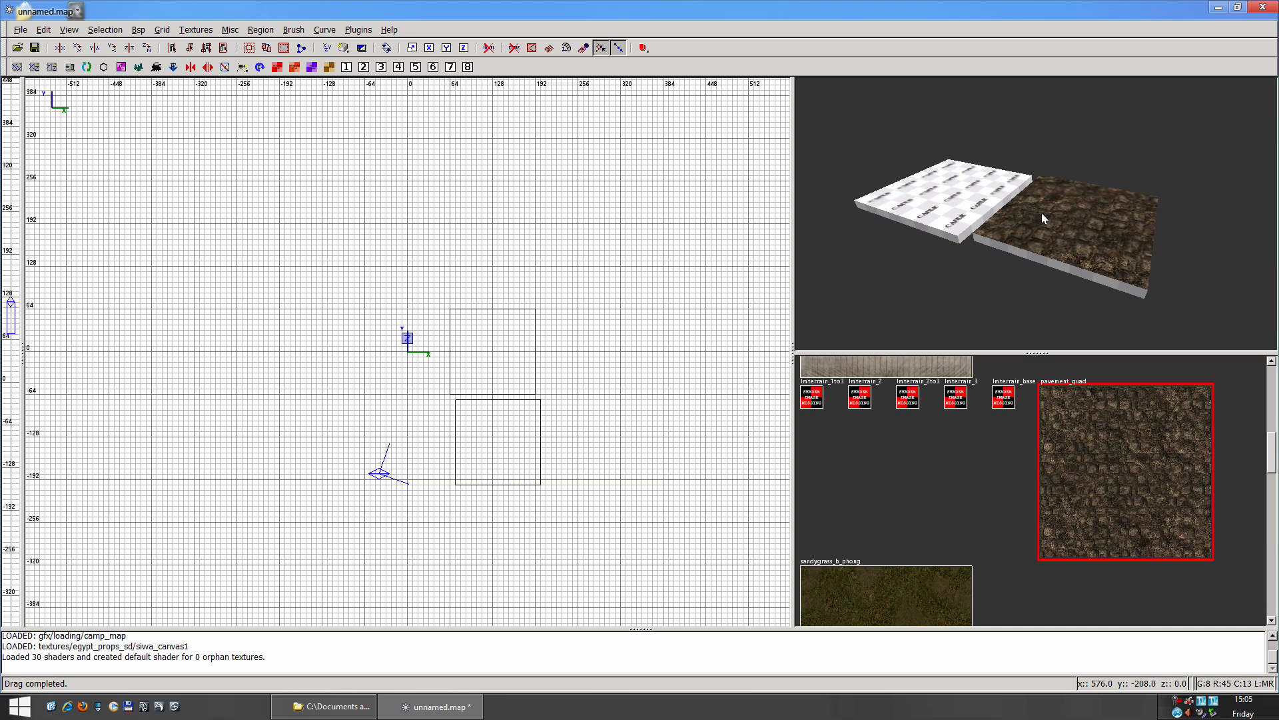
shift+click(1050, 215)
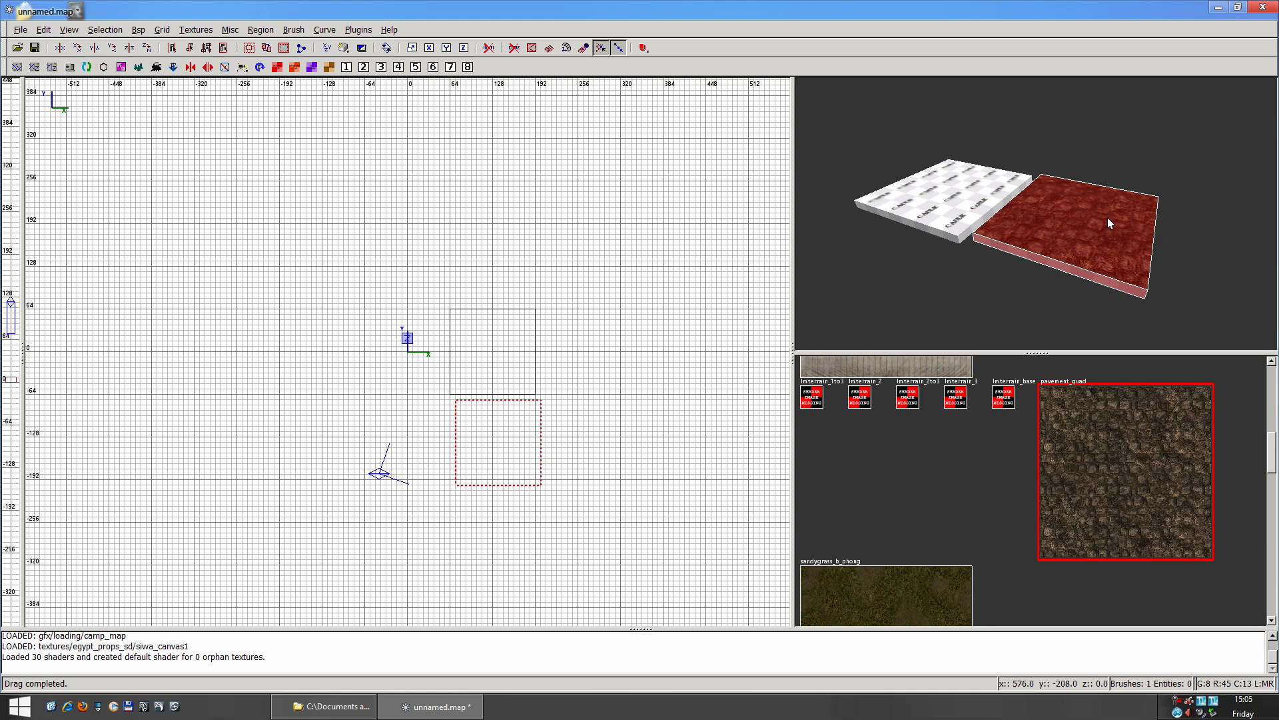
Clone the pavement brush and place the copy below the original
key(space)
mouse_move(1073, 231)
mouse_down()
mouse_move(1139, 253)
mouse_move(1157, 229)
mouse_move(1155, 256)
mouse_up()
key(Escape)
right_click(1182, 250)
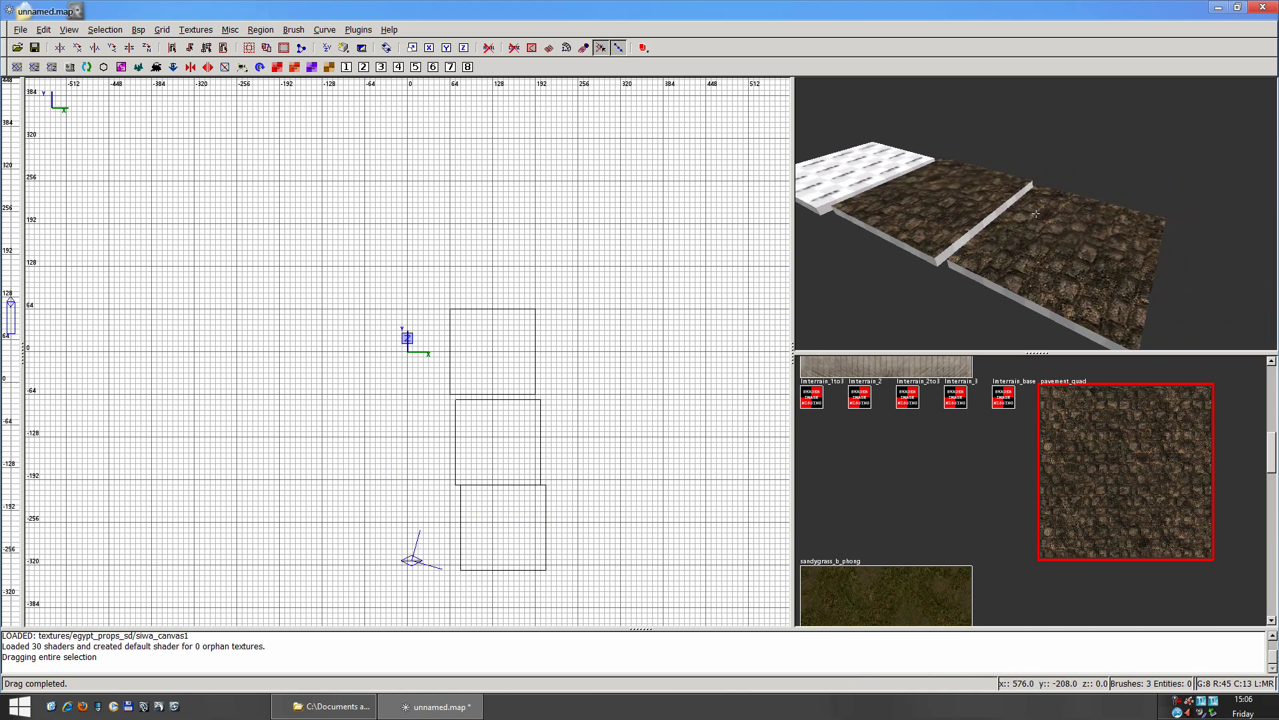
right_click(989, 265)
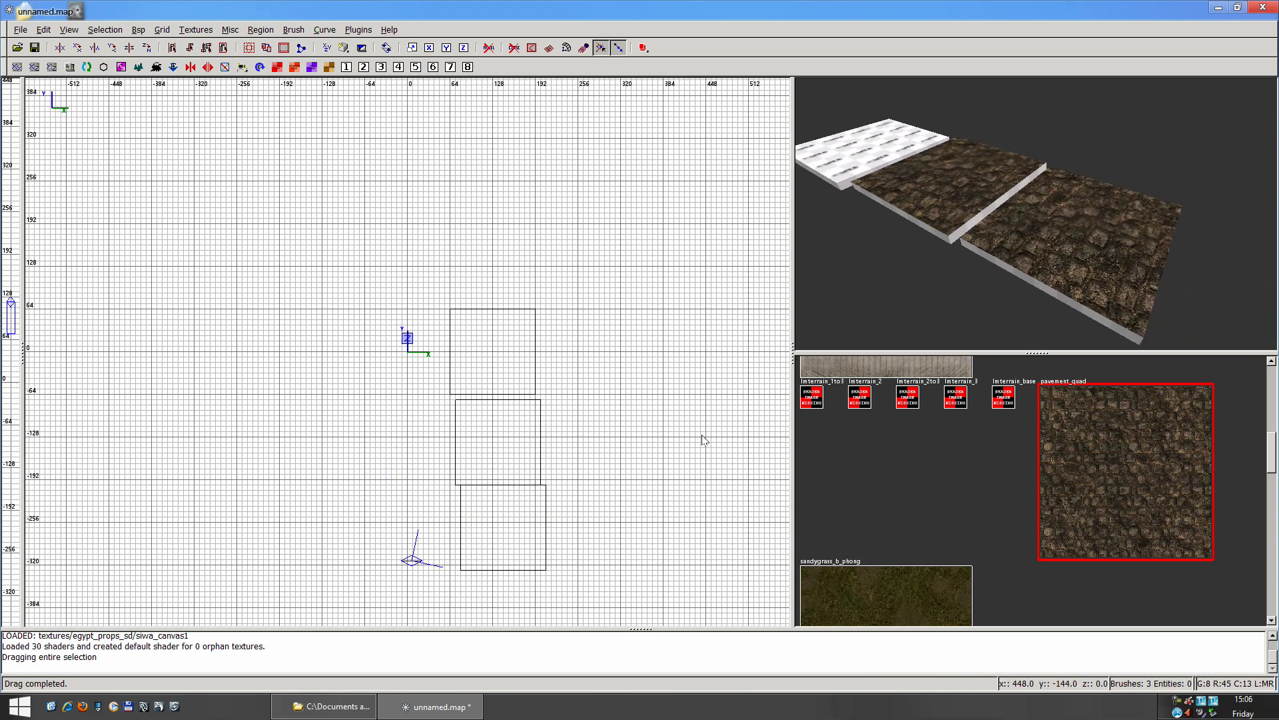
Nudge the middle and lower brushes in the XY view so all three sit flush in a strip
shift+click(514, 440)
drag(508, 446, 497, 437)
key(Escape)
shift+click(502, 525)
drag(490, 523, 483, 516)
key(Escape)
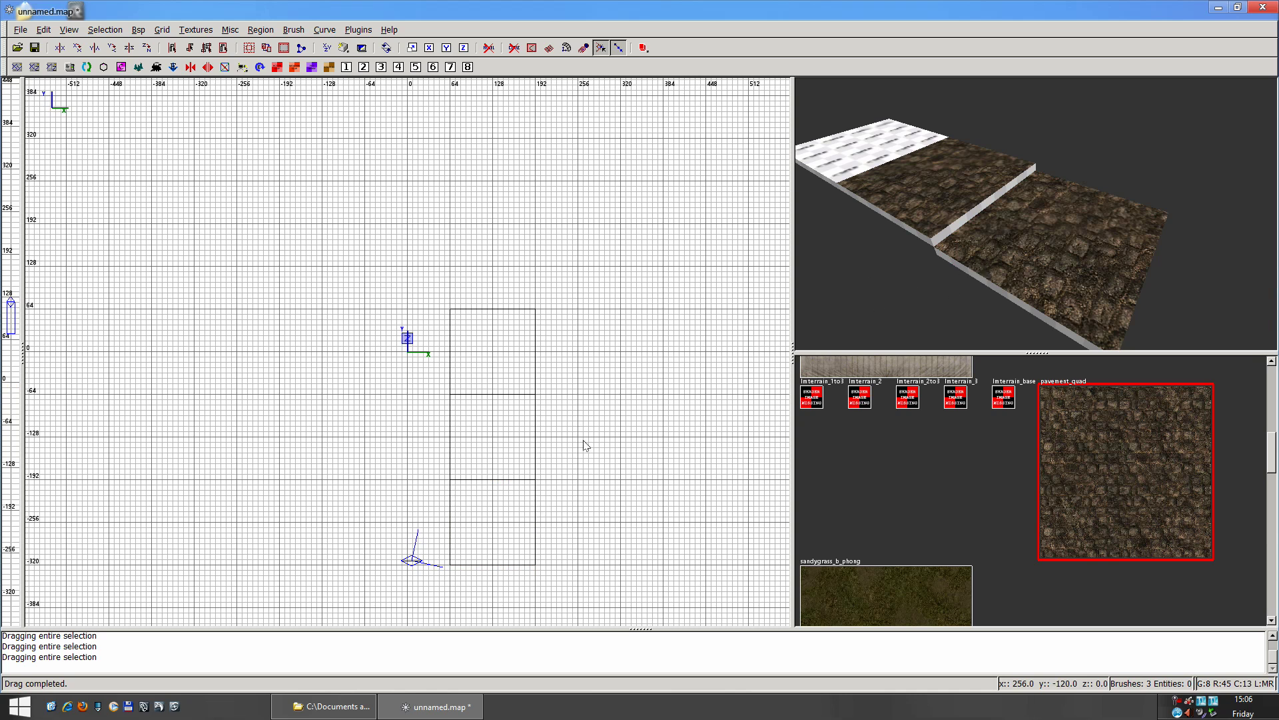
Switch the grid to the front XZ view and fly the 3D camera over the slab
key(ctrl+Tab)
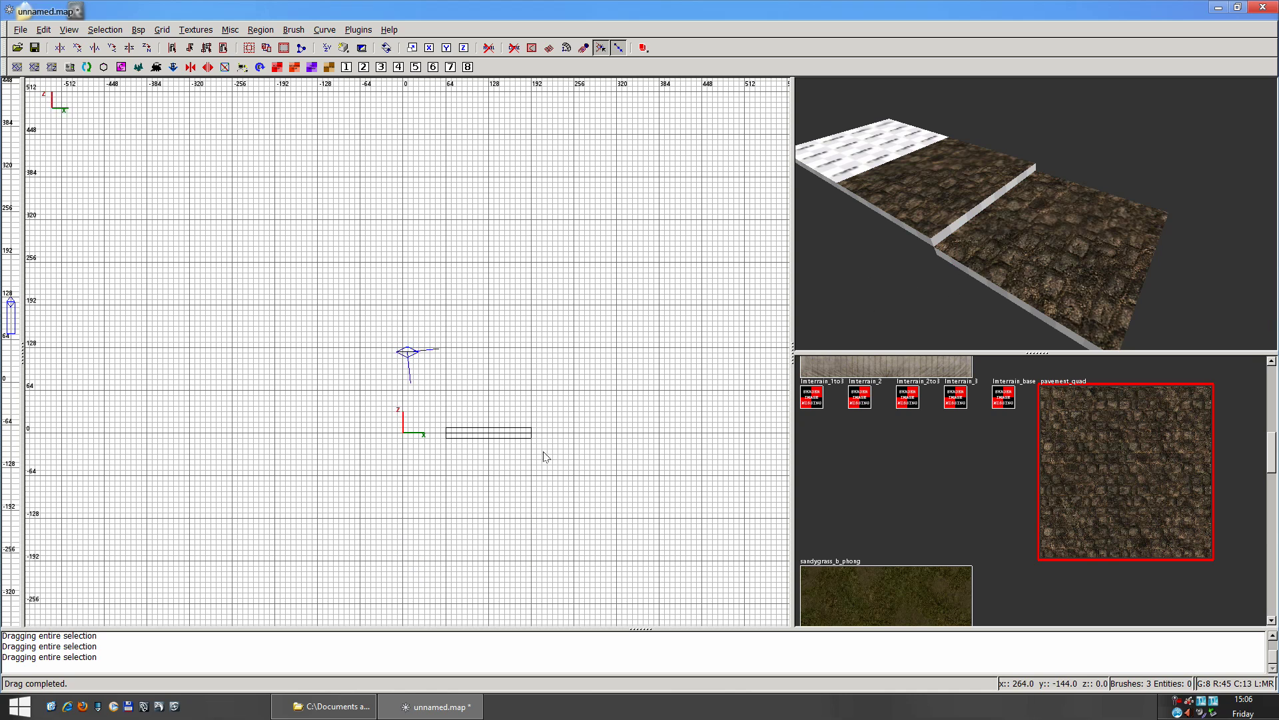
scroll(543, 453, up, 1)
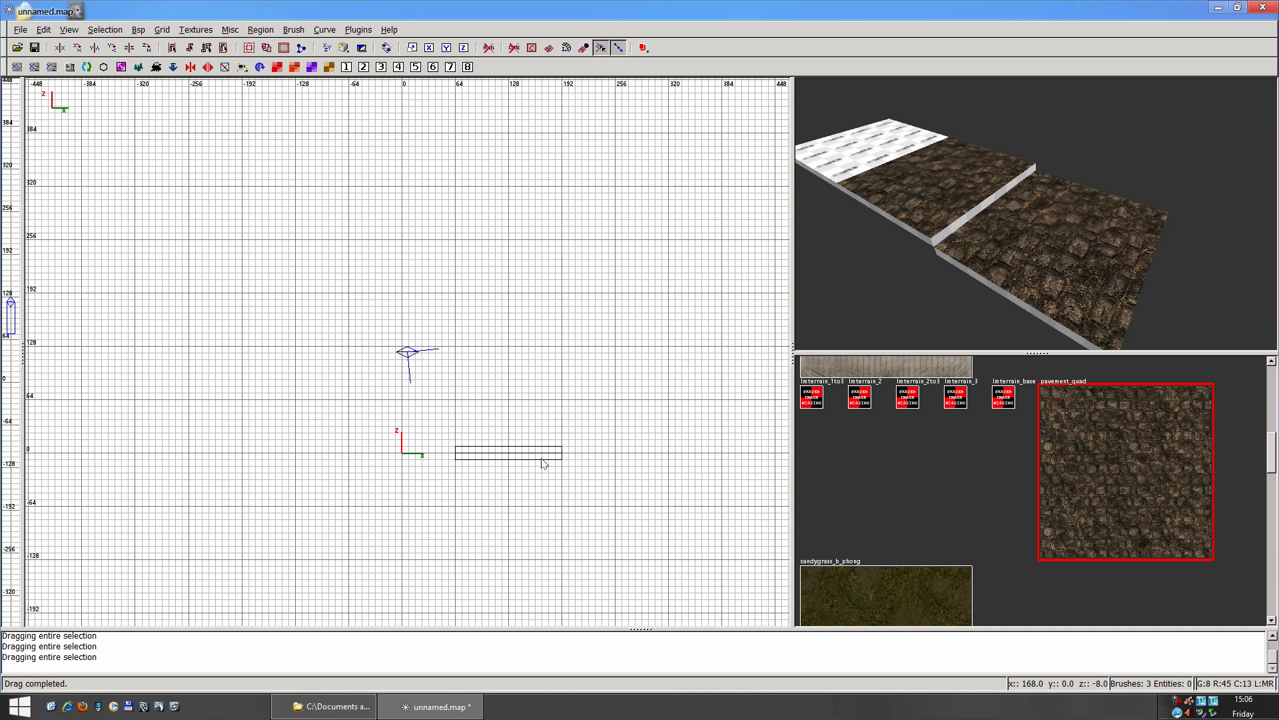
shift+click(542, 457)
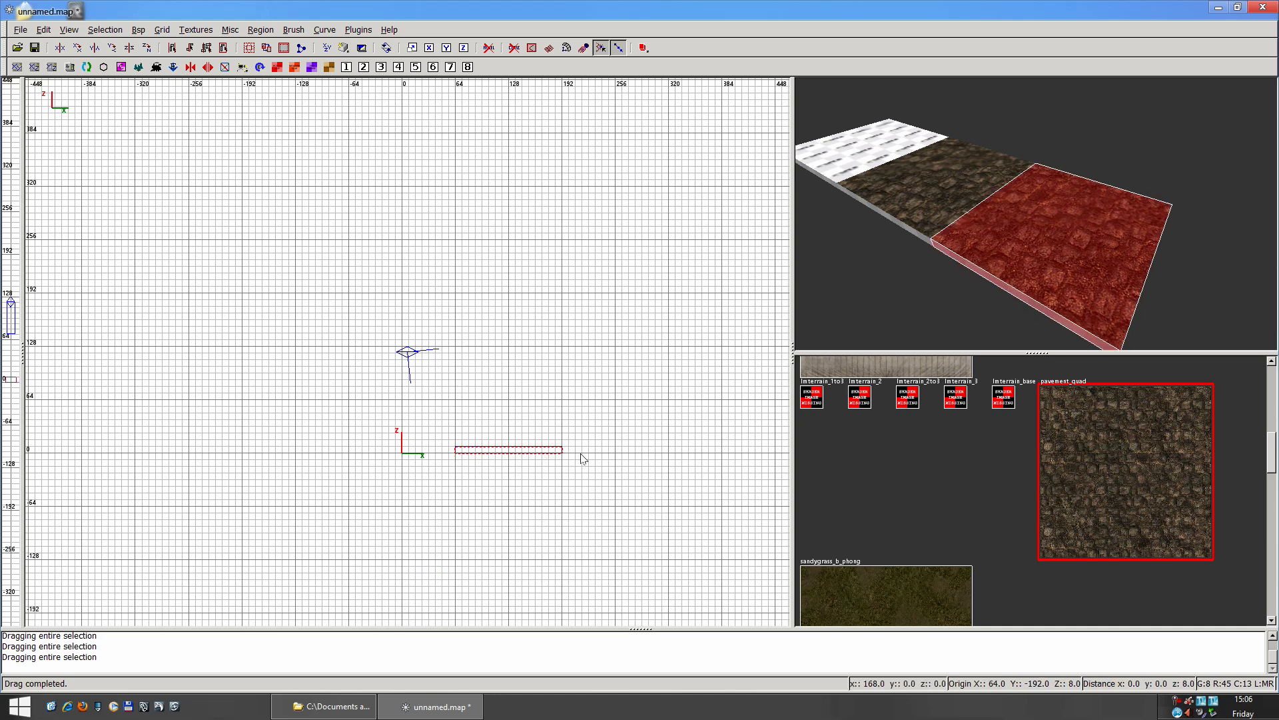
key(Escape)
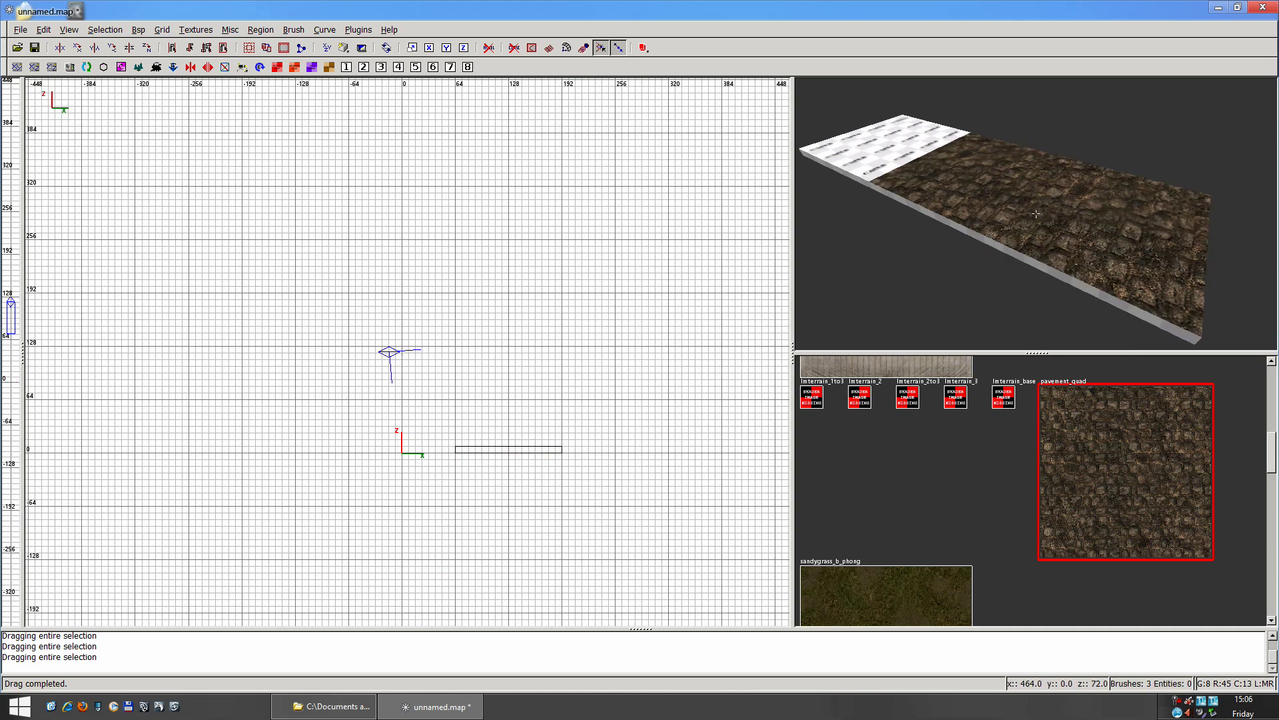
key(Left)
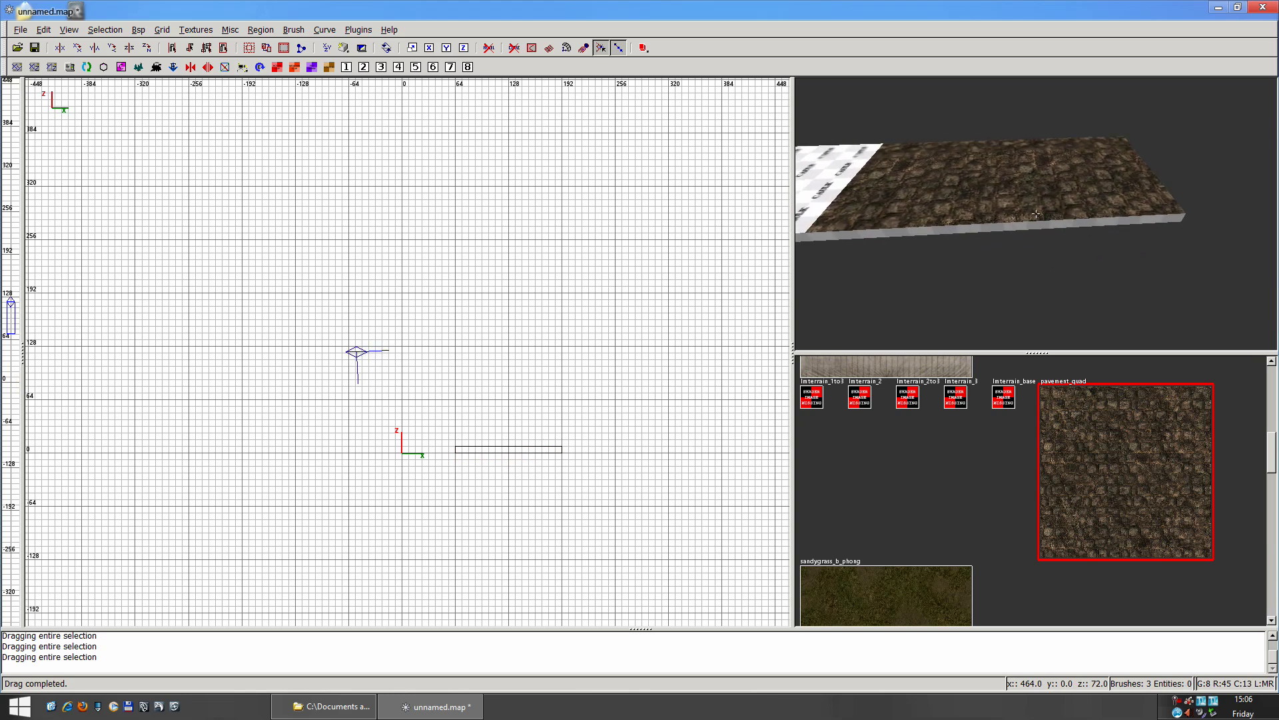
key(Up)
key(Down)
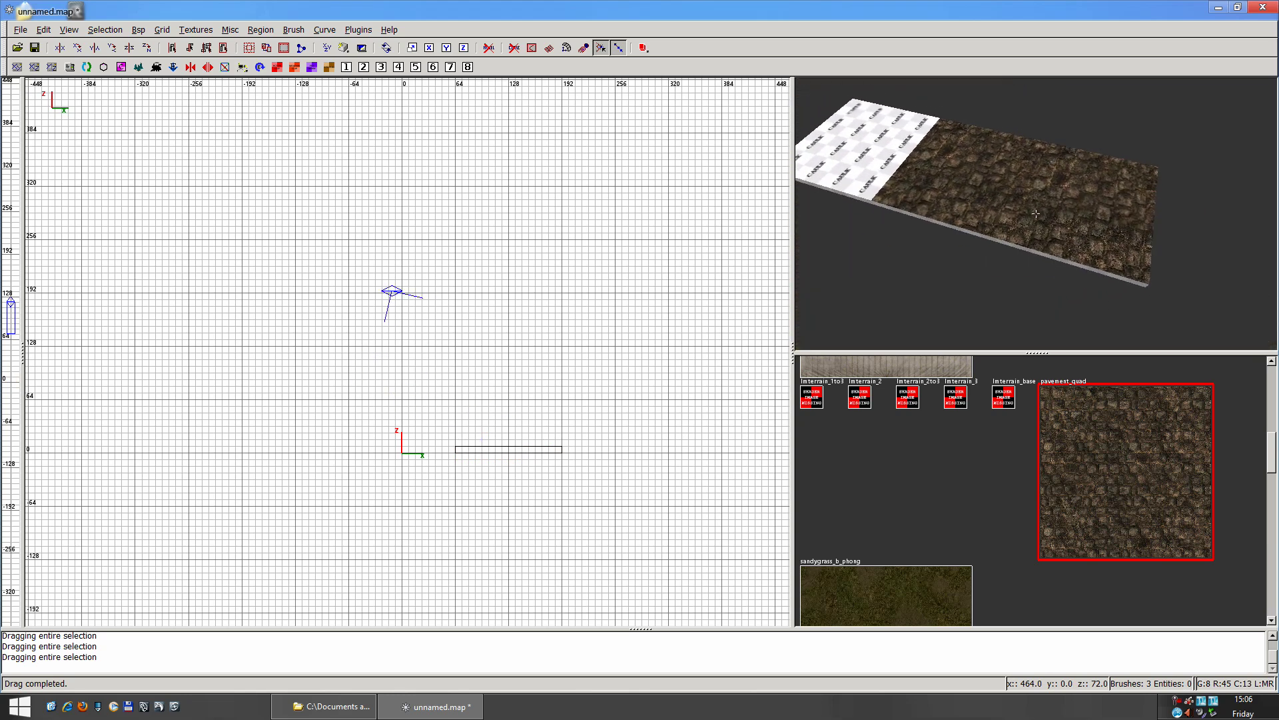
key(Up)
key(Down)
key(Up)
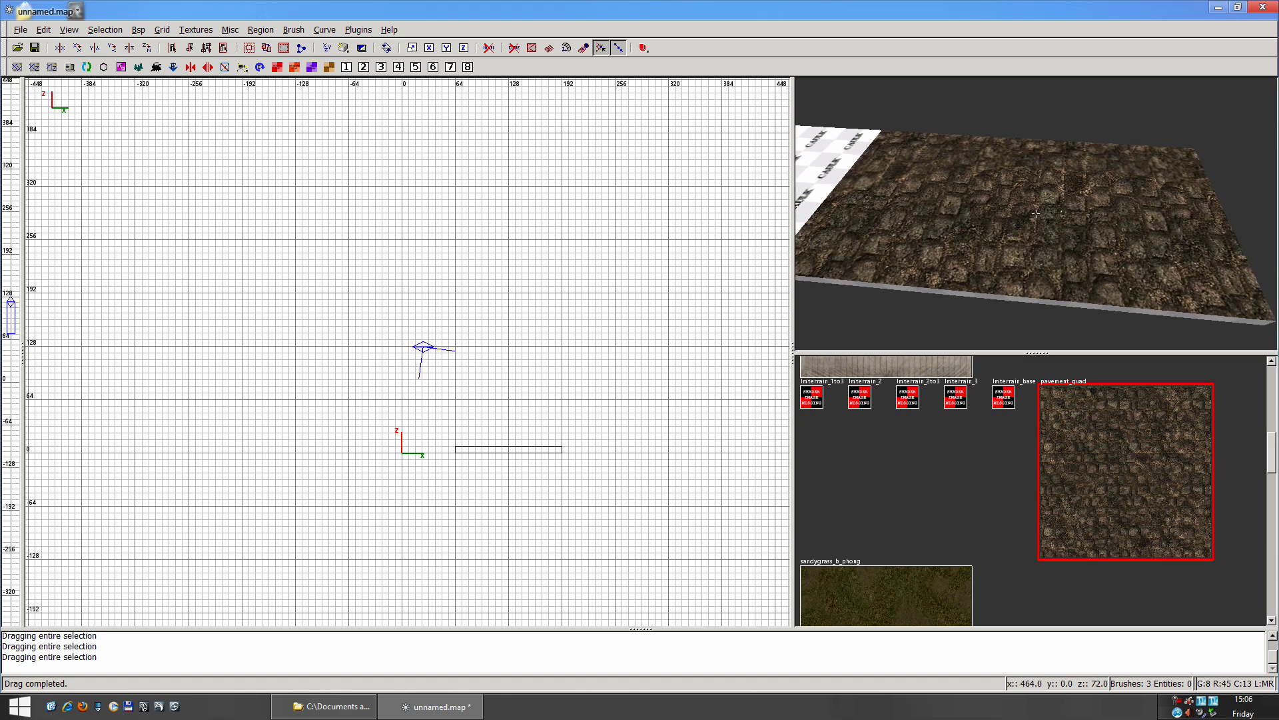
key(Down)
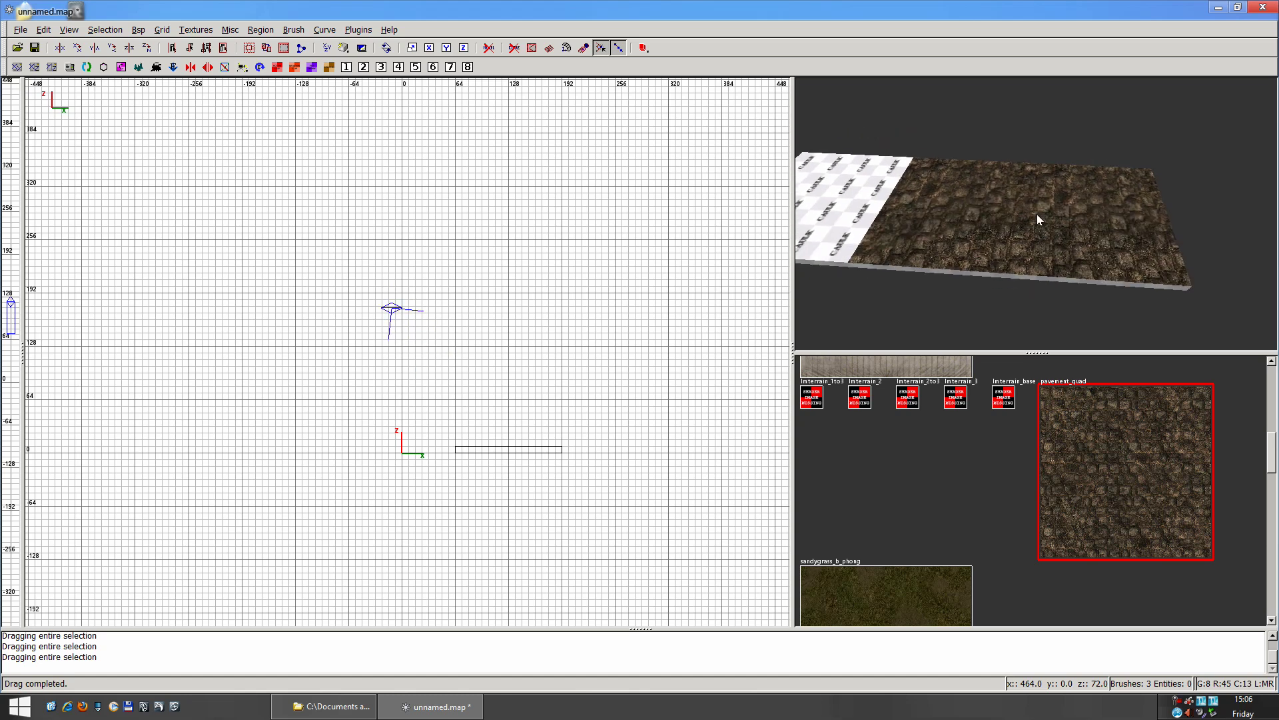
Texture the middle and right slab sections with pavement_quad cobblestone, then check them in 3D
shift+click(1060, 222)
shift+click(993, 225)
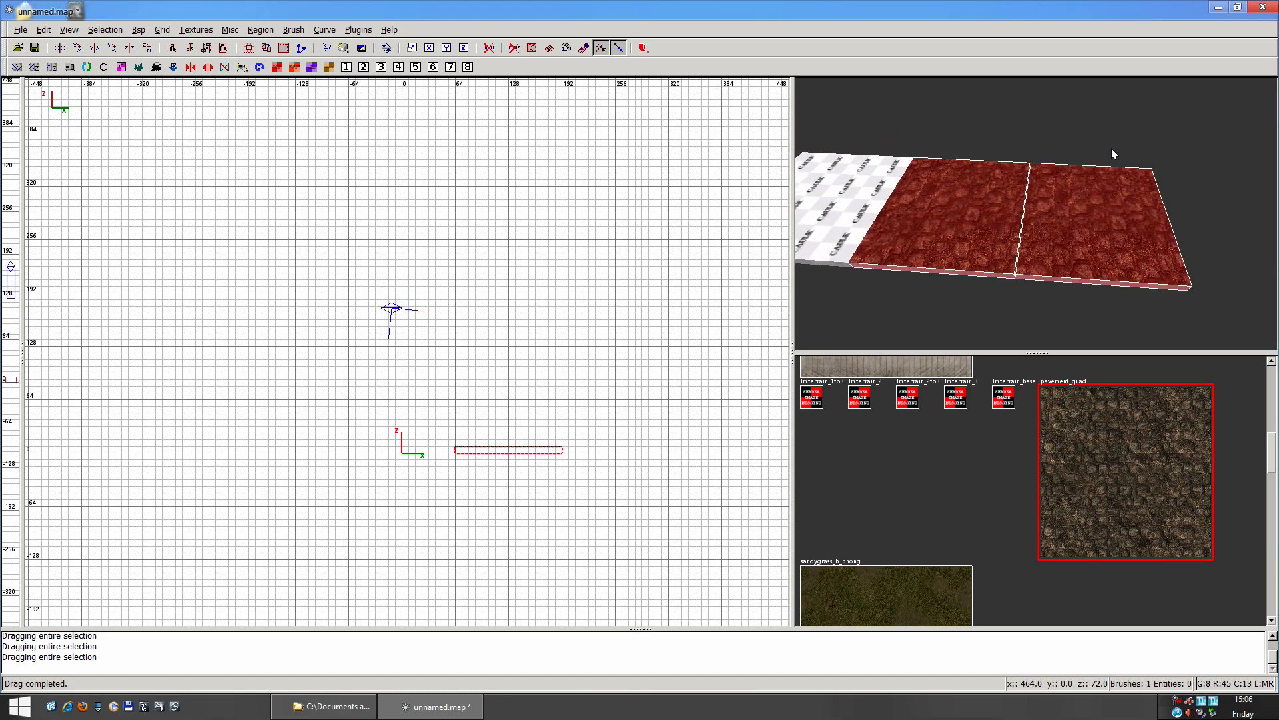
key(Escape)
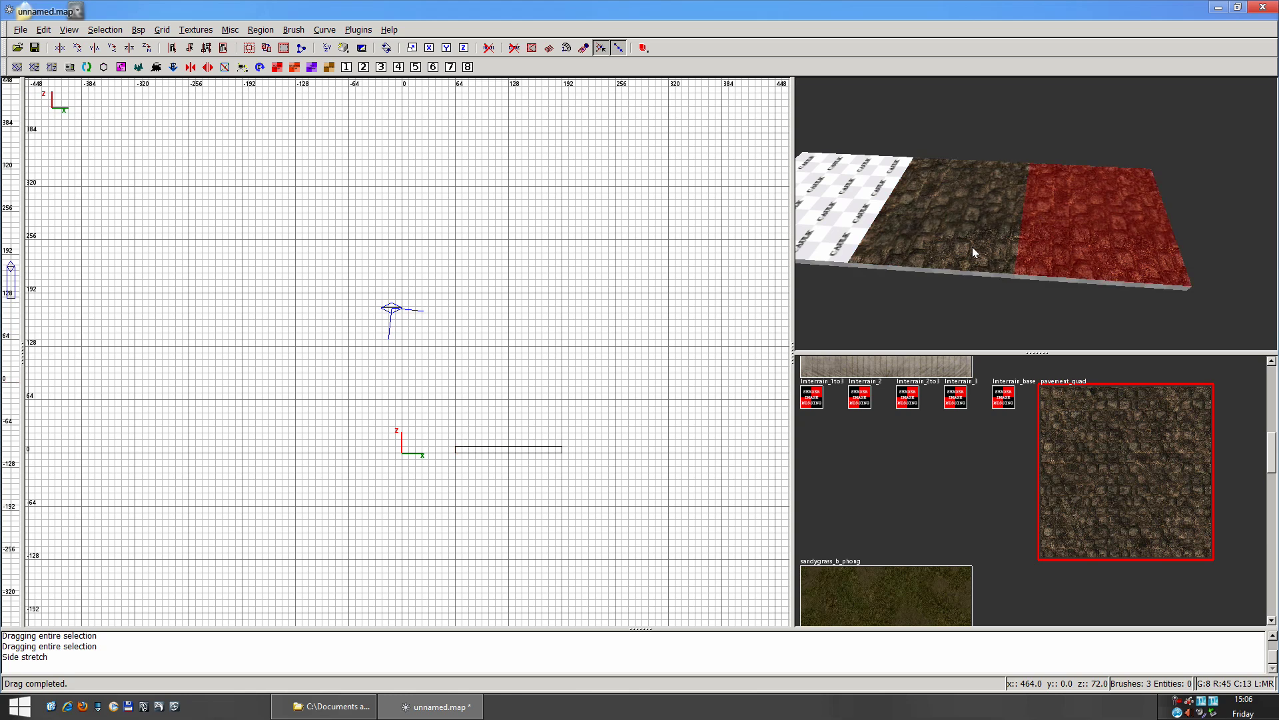
shift+click(1101, 246)
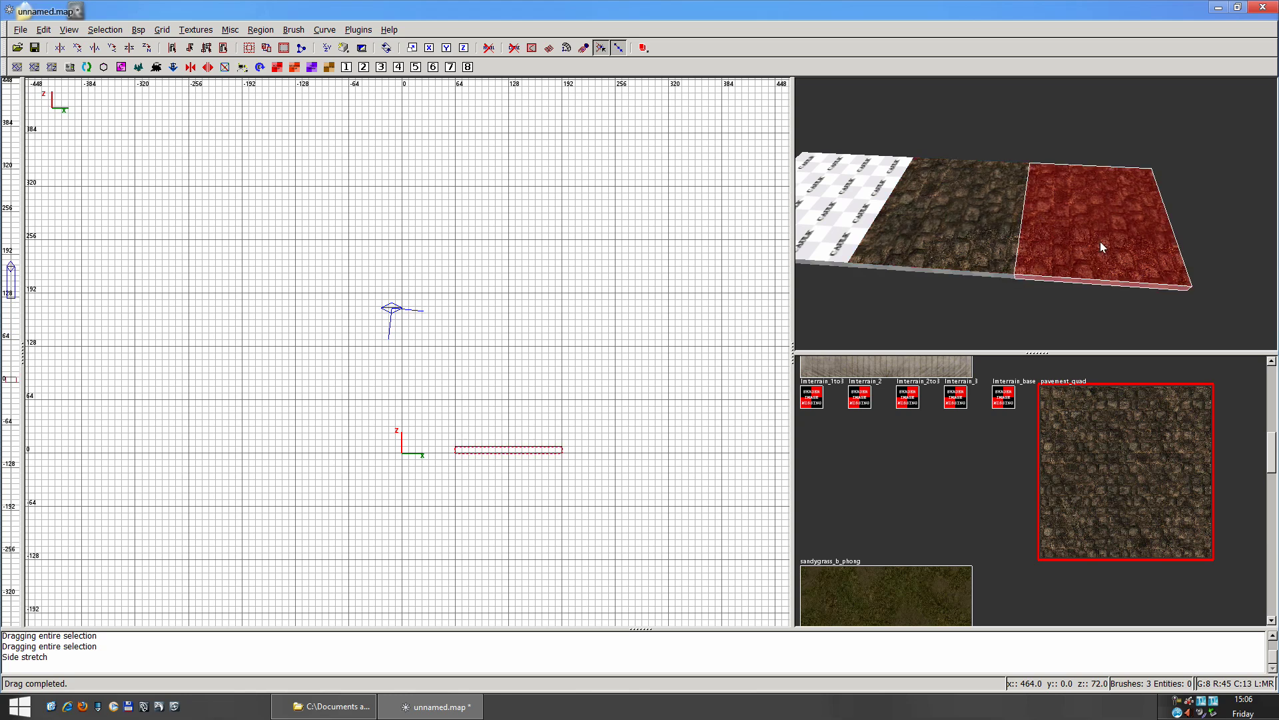
shift+click(974, 238)
click(1114, 451)
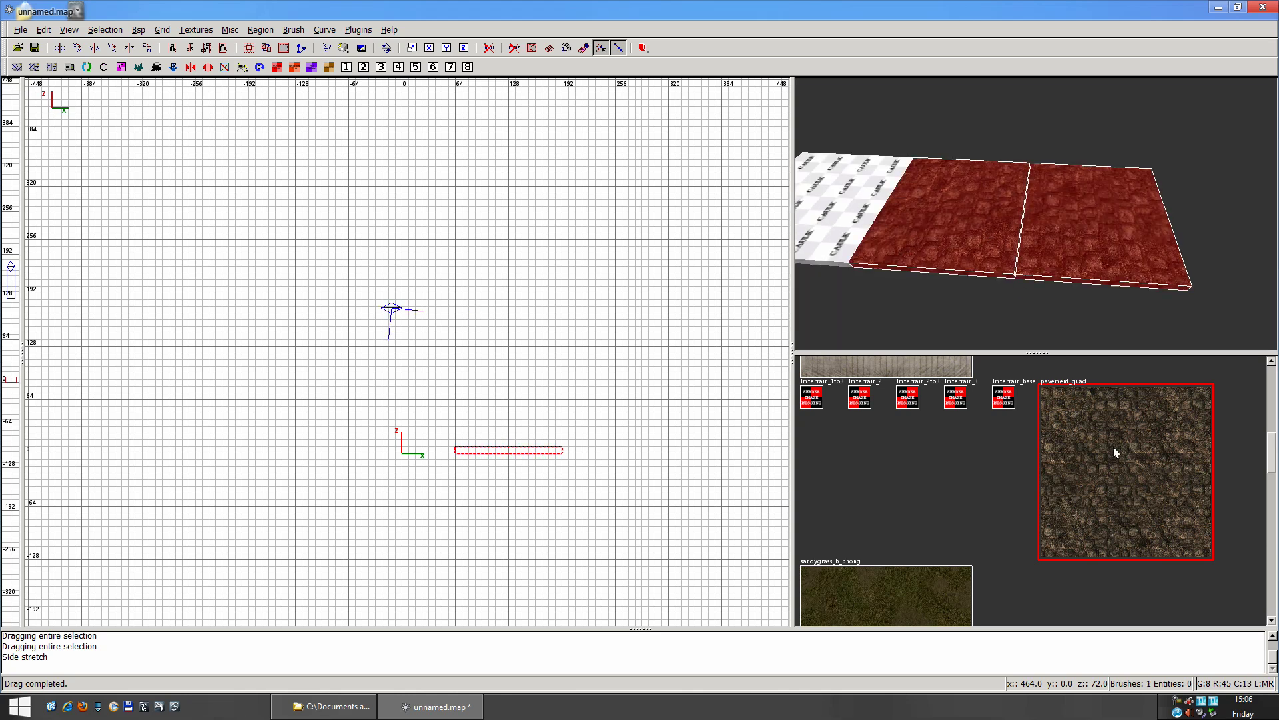
key(Escape)
right_click(1111, 243)
key(Up)
key(Right)
key(Down)
key(Down)
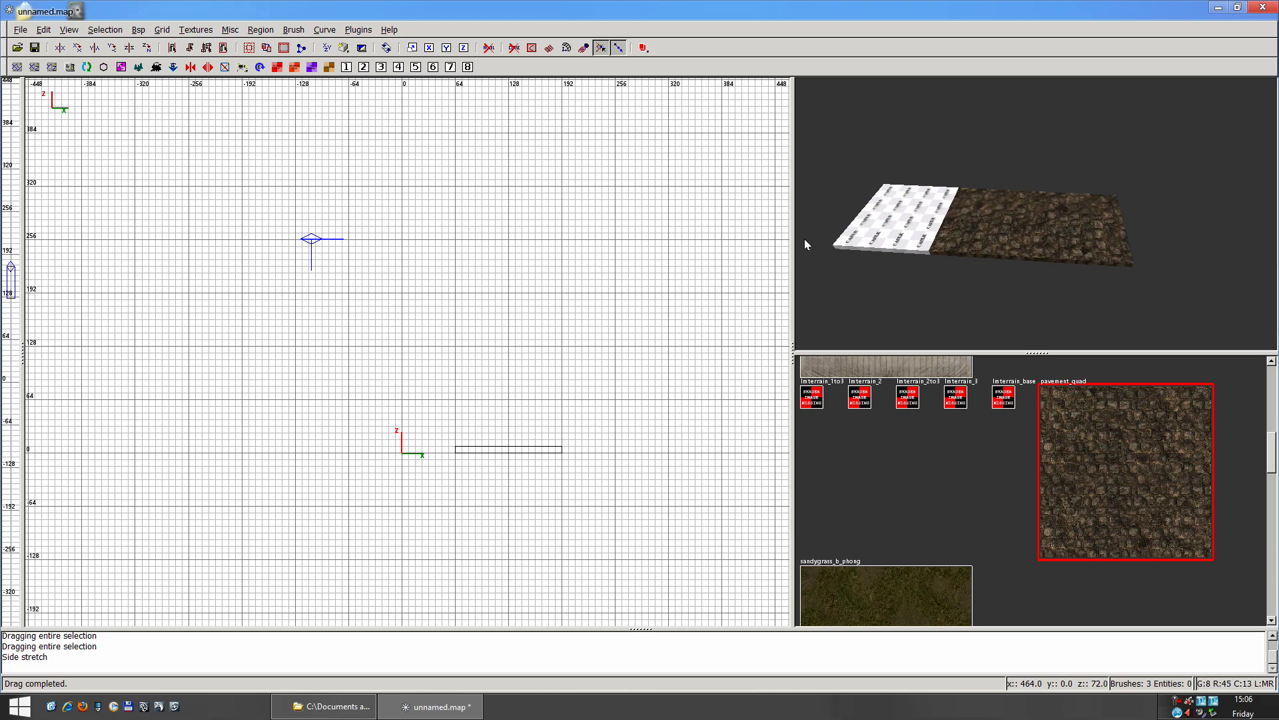
Delete the untextured left section of the slab and look over the remaining strip
shift+click(874, 220)
key(BackSpace)
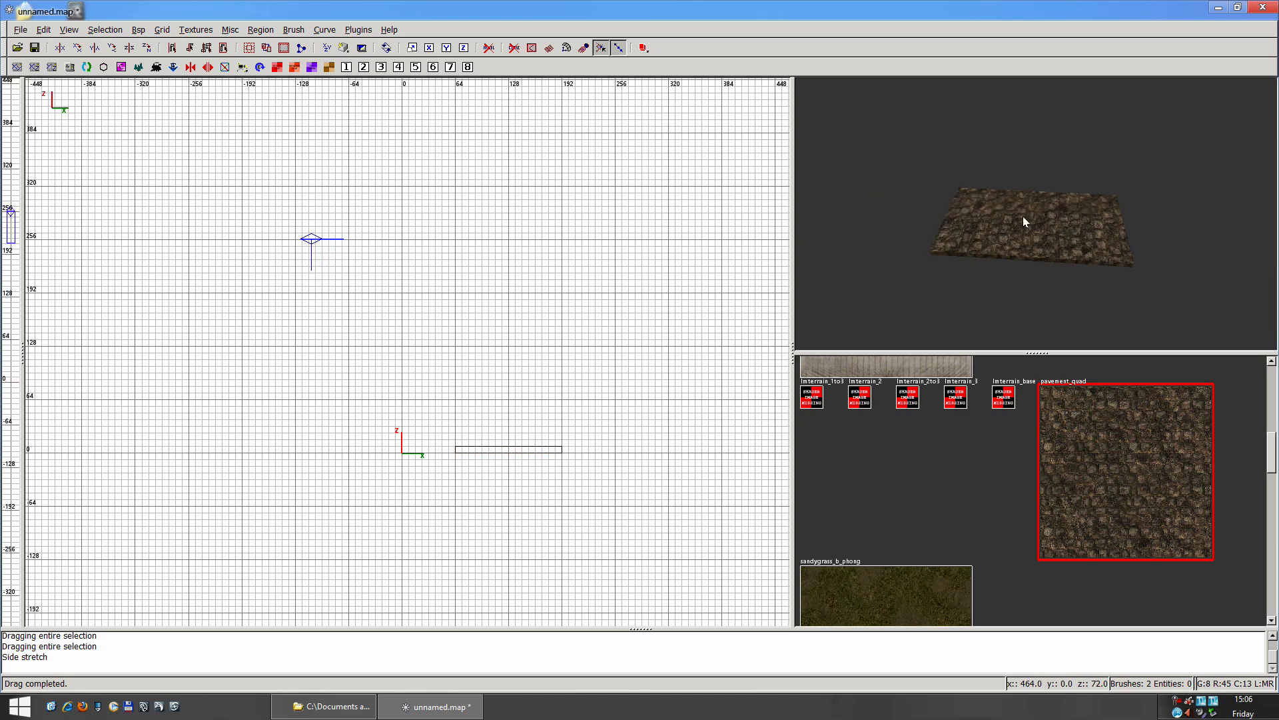
right_click(1031, 214)
key(Up)
key(Right)
key(Down)
key(Left)
key(Up)
key(Left)
key(Down)
key(Right)
key(Up)
key(Left)
key(Down)
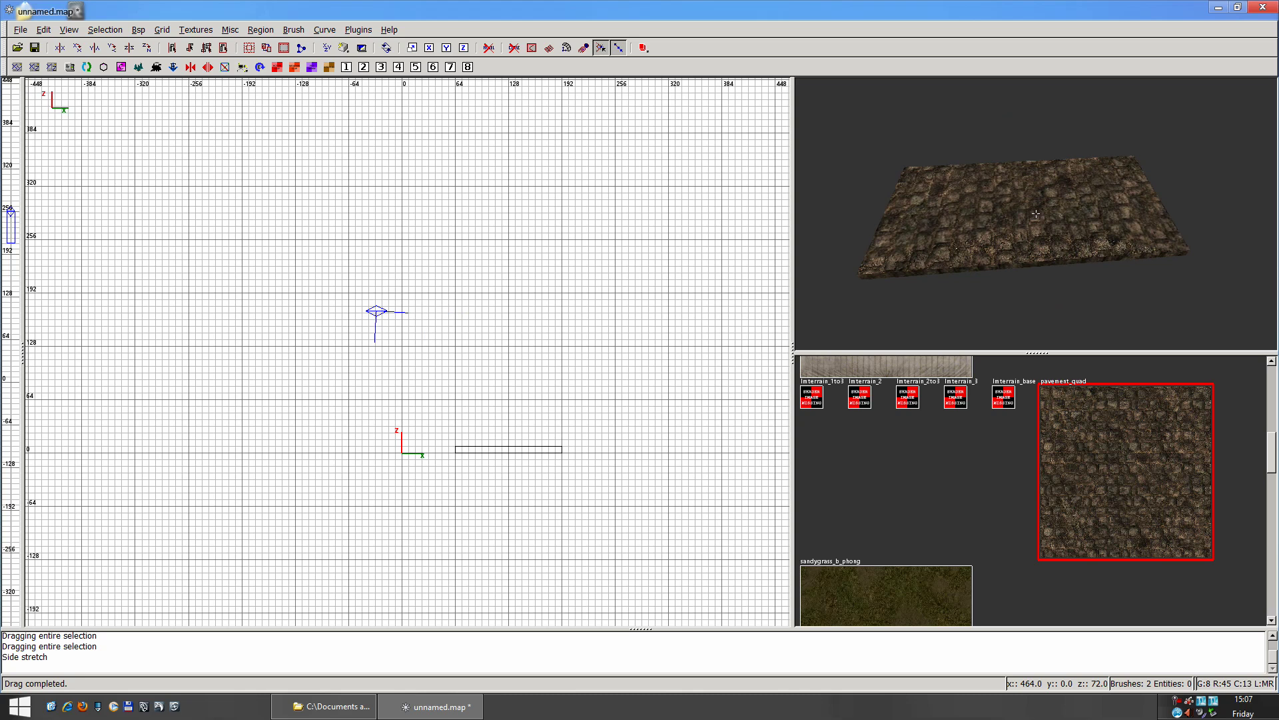
key(Down)
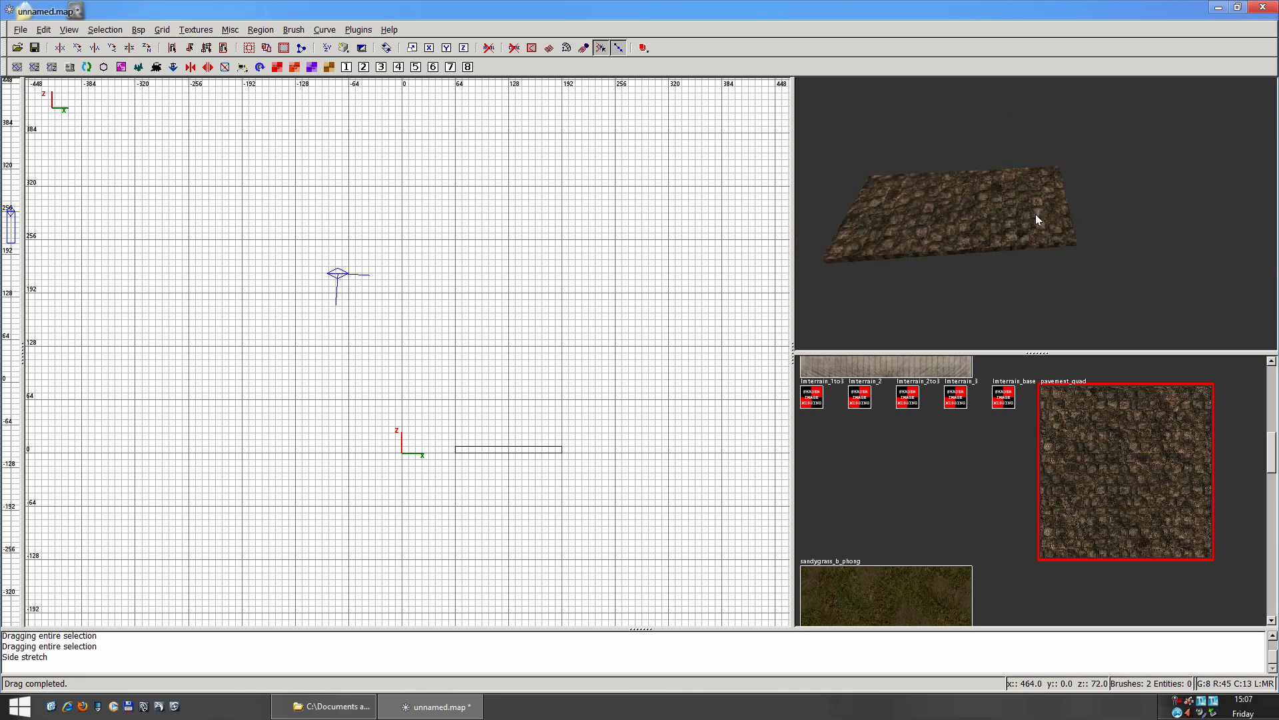
Clone the right cobblestone section and move the copy to the far end of the strip
shift+click(1036, 214)
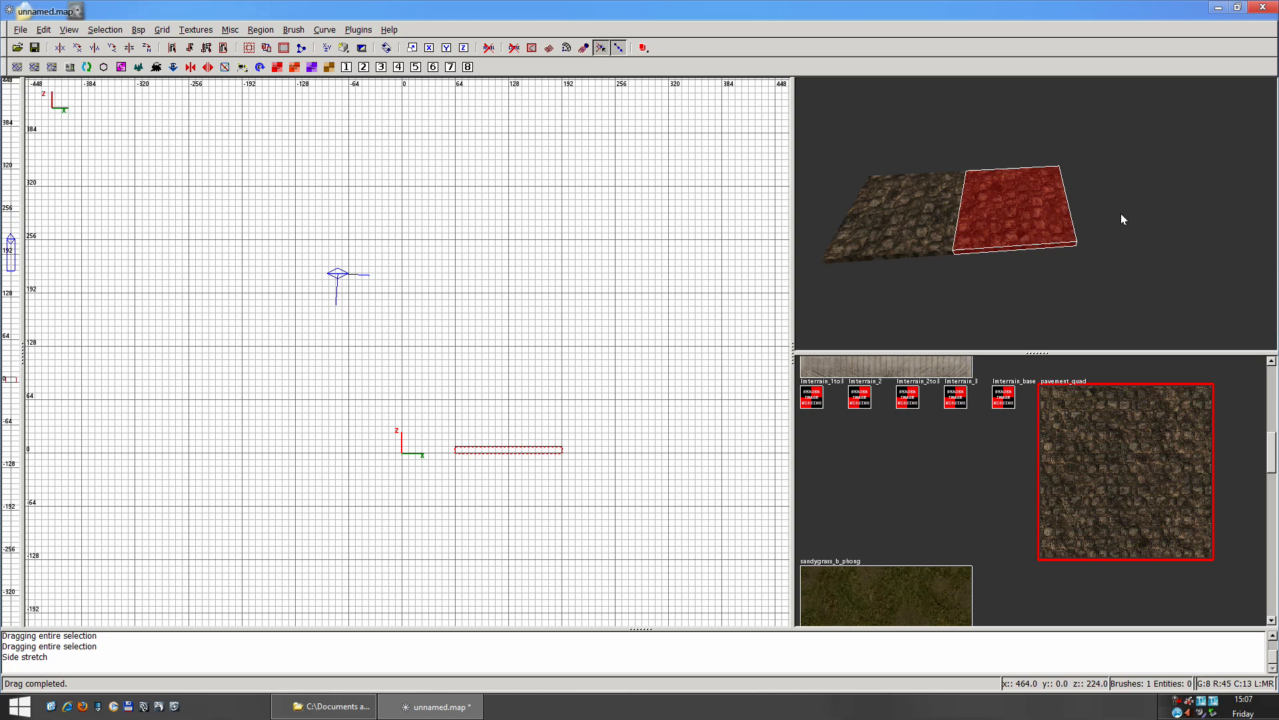
key(space)
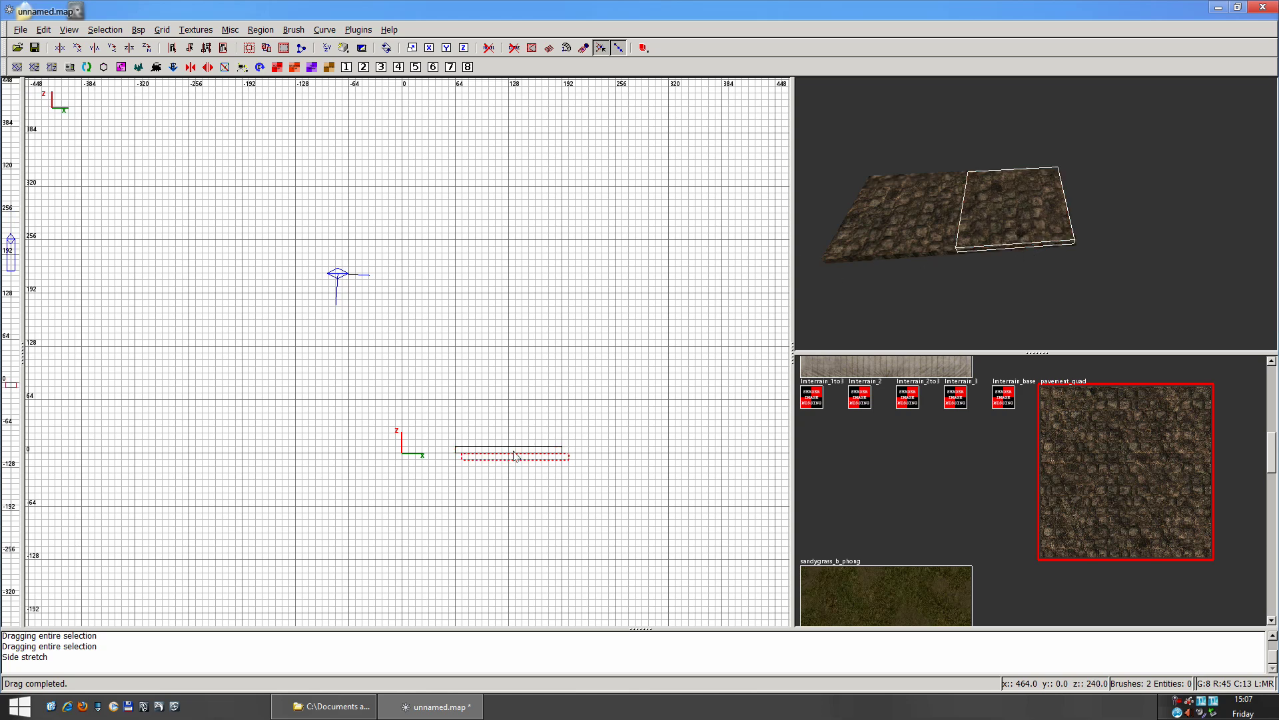
drag(512, 456, 509, 455)
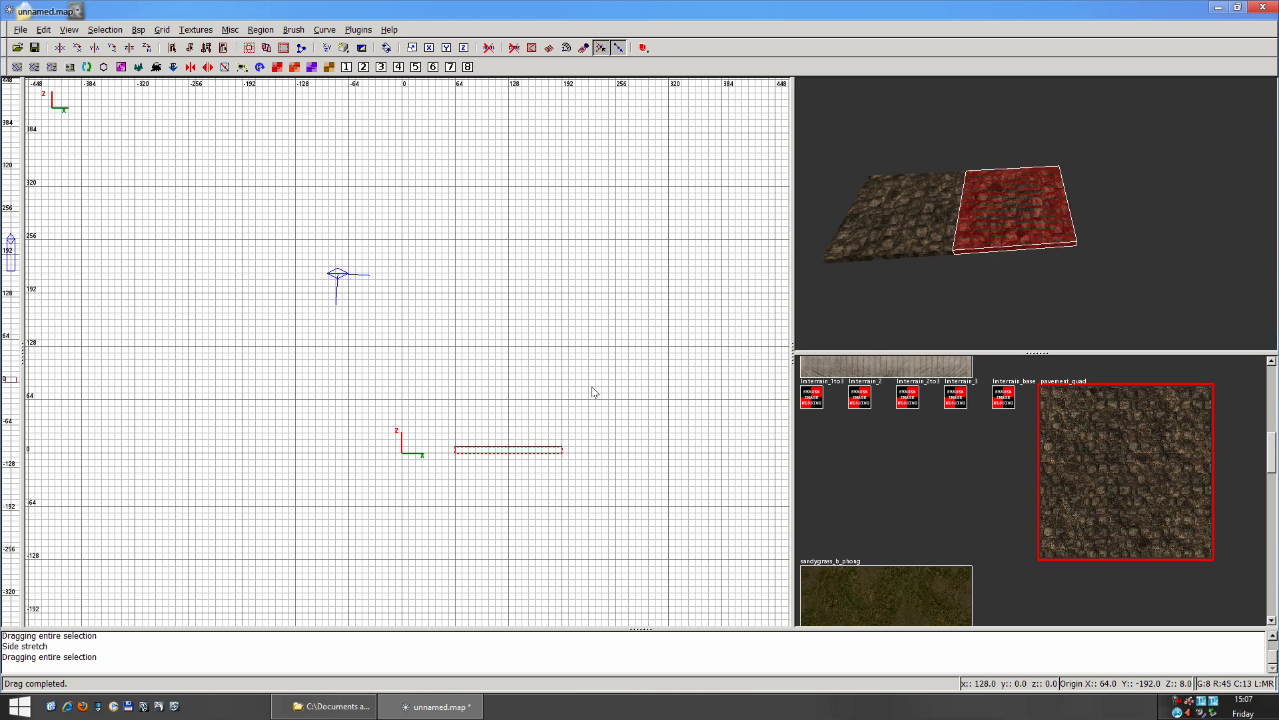
key(ctrl+Tab)
mouse_move(415, 349)
mouse_down()
mouse_move(278, 354)
mouse_move(312, 355)
mouse_up()
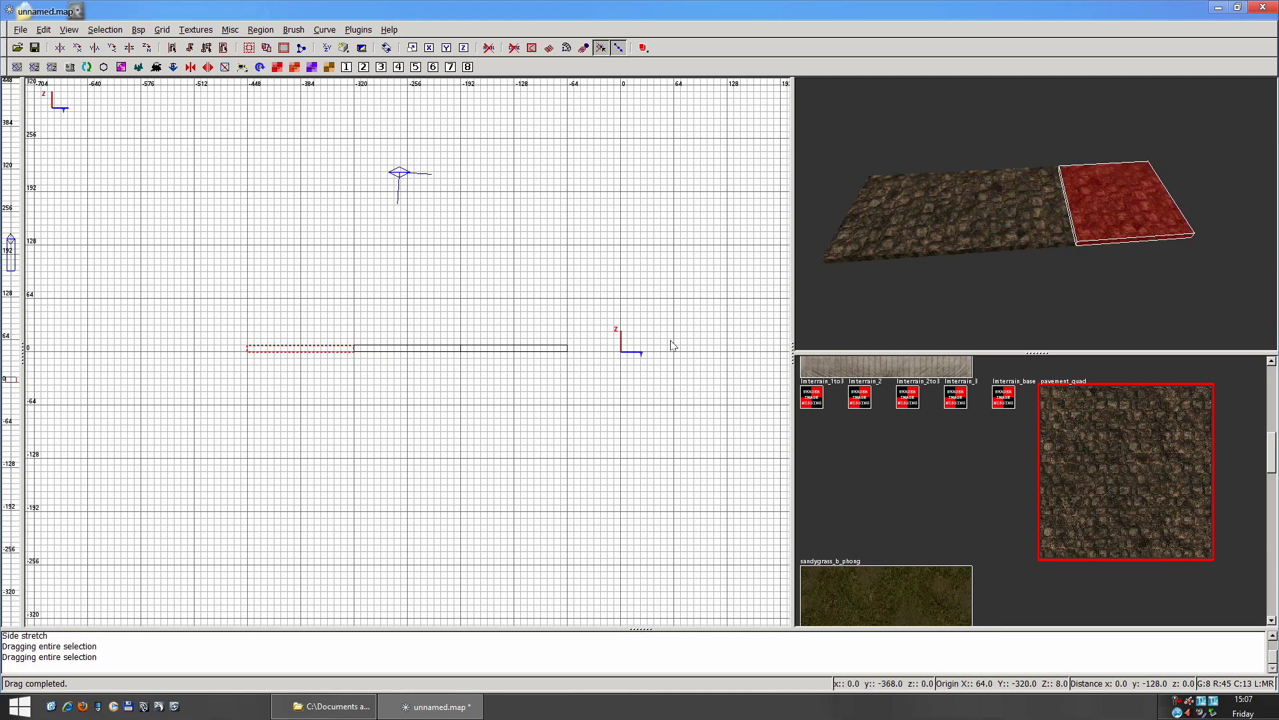
Select the middle slab section, frame it in 3D, and undo a stray edge drag
key(Escape)
shift+click(1005, 219)
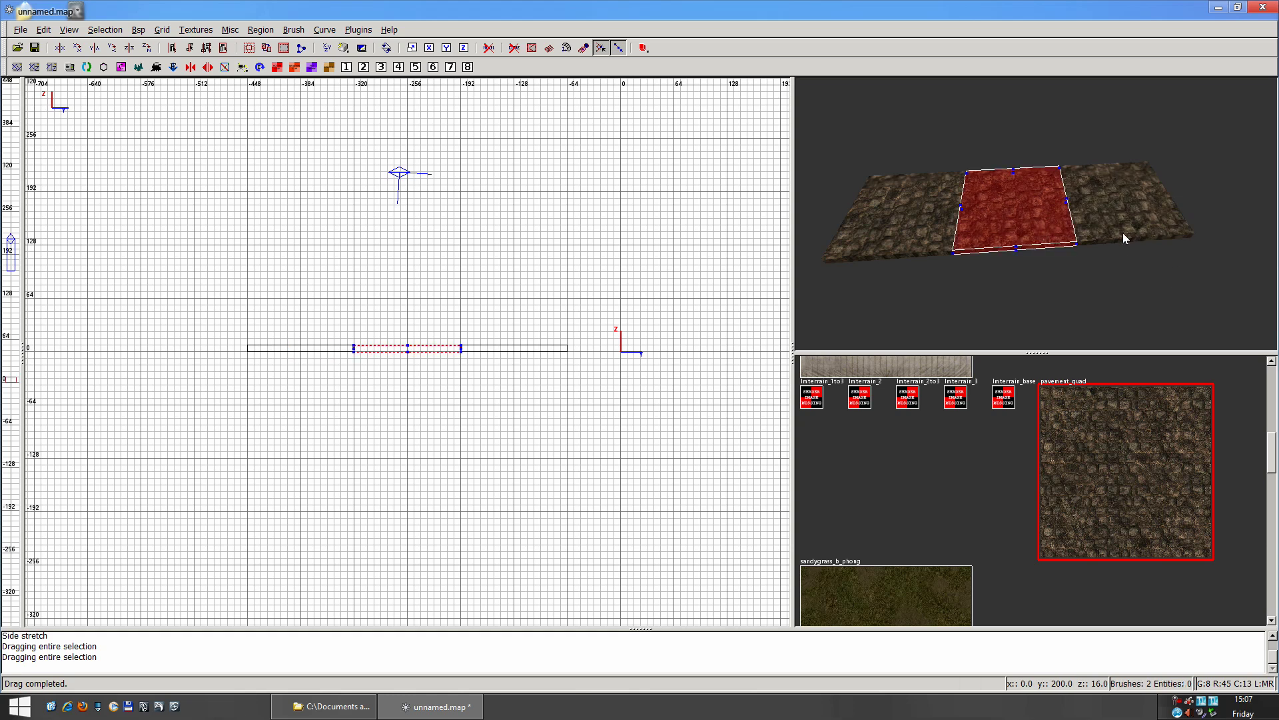
right_click(1083, 264)
key(Right)
key(Up)
key(Down)
key(Left)
key(Up)
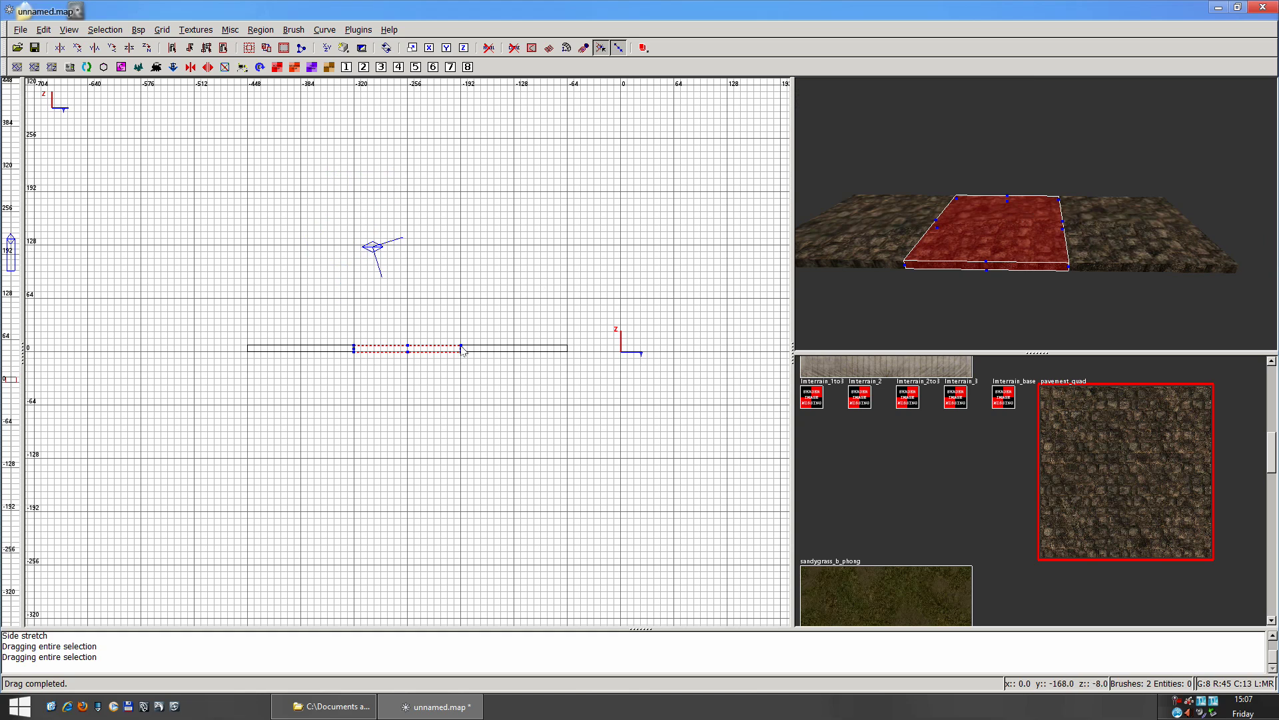
mouse_move(464, 349)
mouse_down()
mouse_move(465, 333)
mouse_move(470, 352)
mouse_up()
scroll(462, 363, up, 4)
key(ctrl+z)
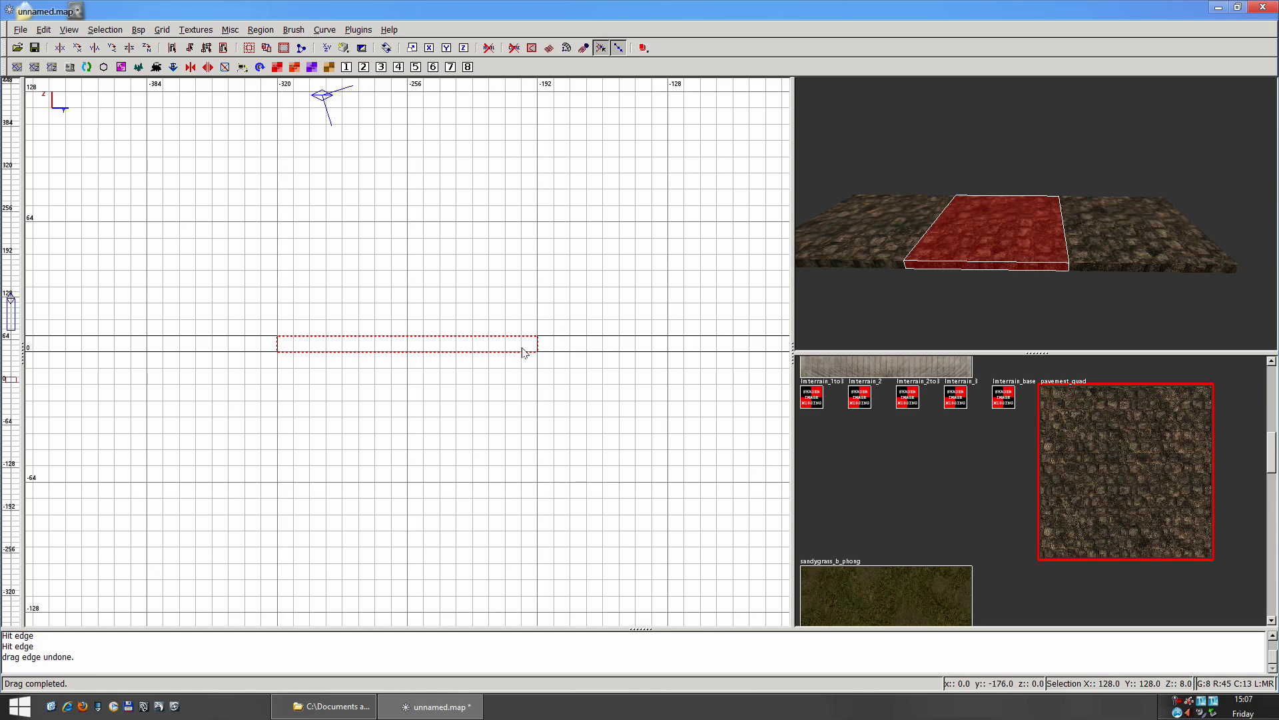
Raise the middle section's top-right edge in edge mode to form a wedge
key(e)
click(537, 333)
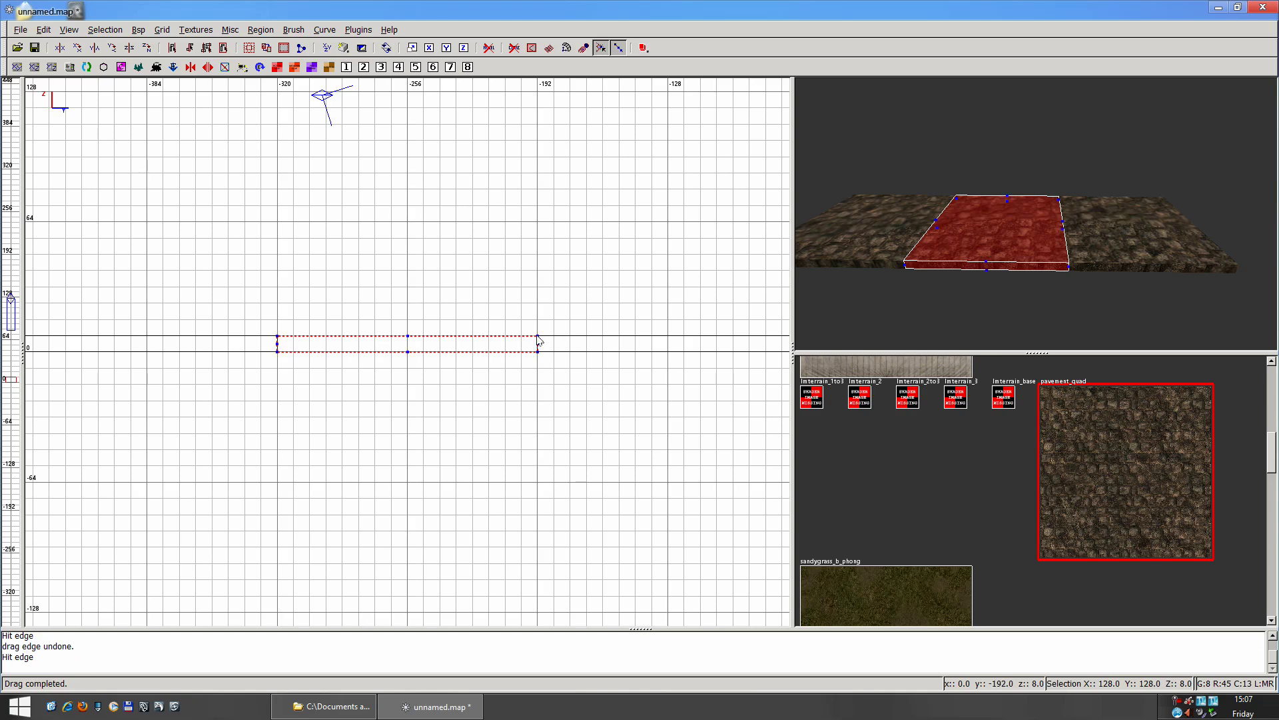
mouse_move(537, 336)
mouse_down()
mouse_move(538, 226)
mouse_move(537, 287)
mouse_up()
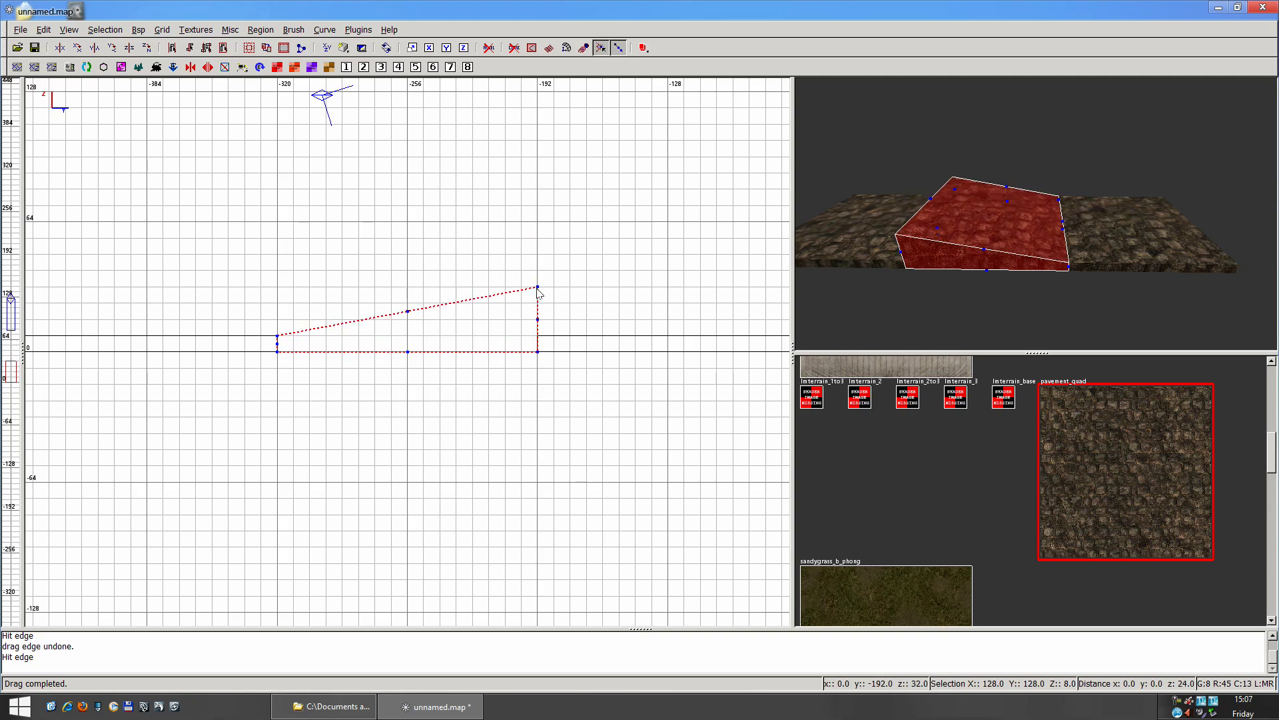
key(Escape)
Raise both top edges of the end section so the slope continues to about 64 units
shift+click(590, 349)
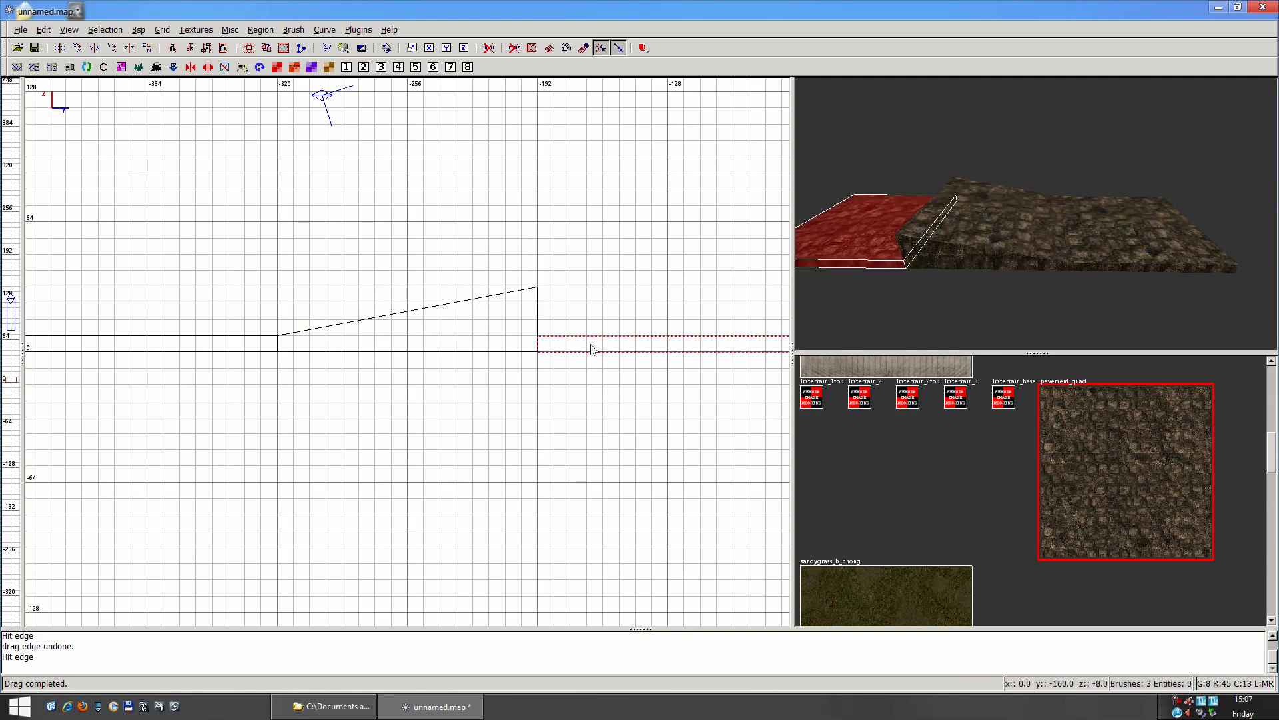
scroll(587, 334, down, 1)
key(e)
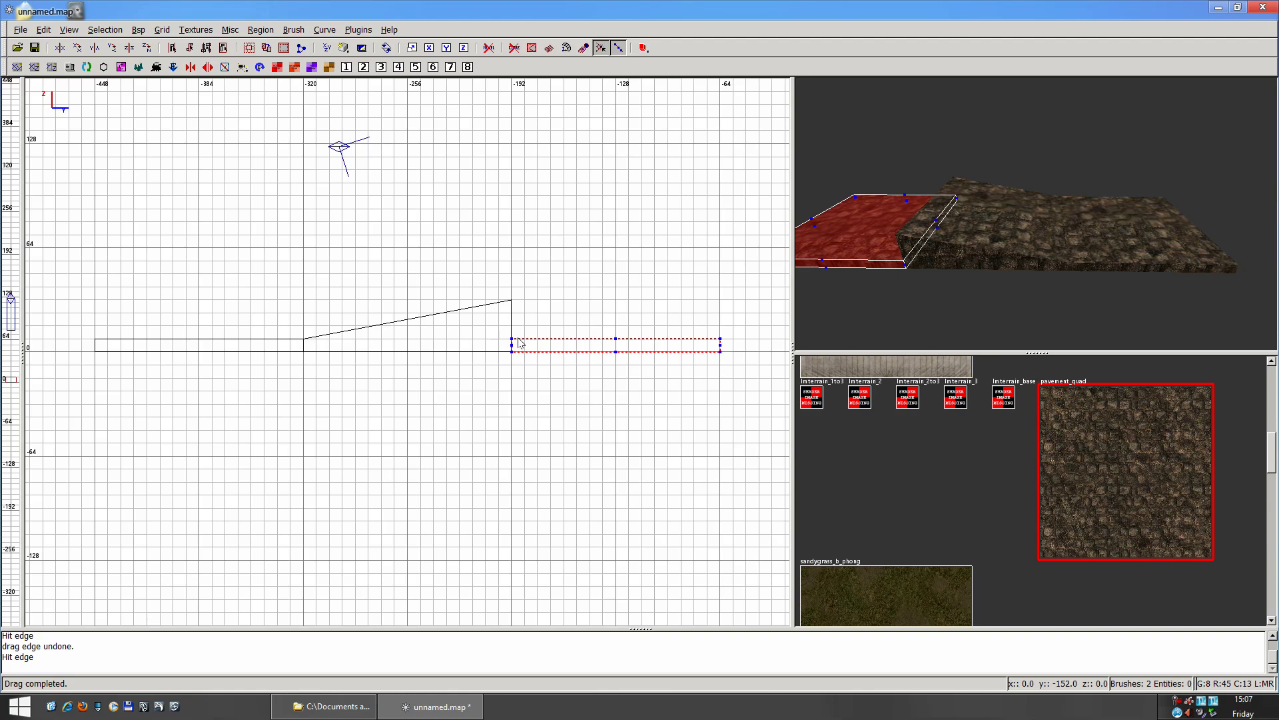
drag(517, 343, 512, 300)
drag(721, 343, 721, 252)
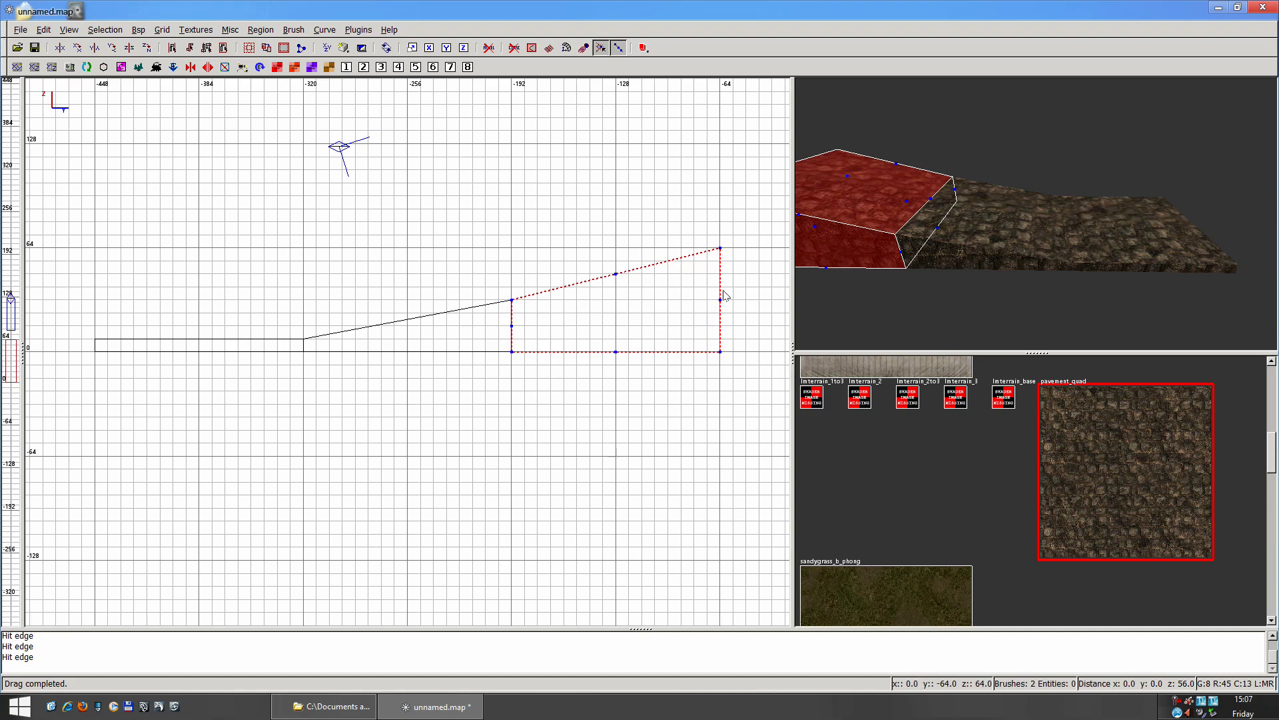
key(Escape)
Orbit the 3D view around the finished cobblestone ramp to inspect it
right_click(1026, 238)
key(Right)
key(Down)
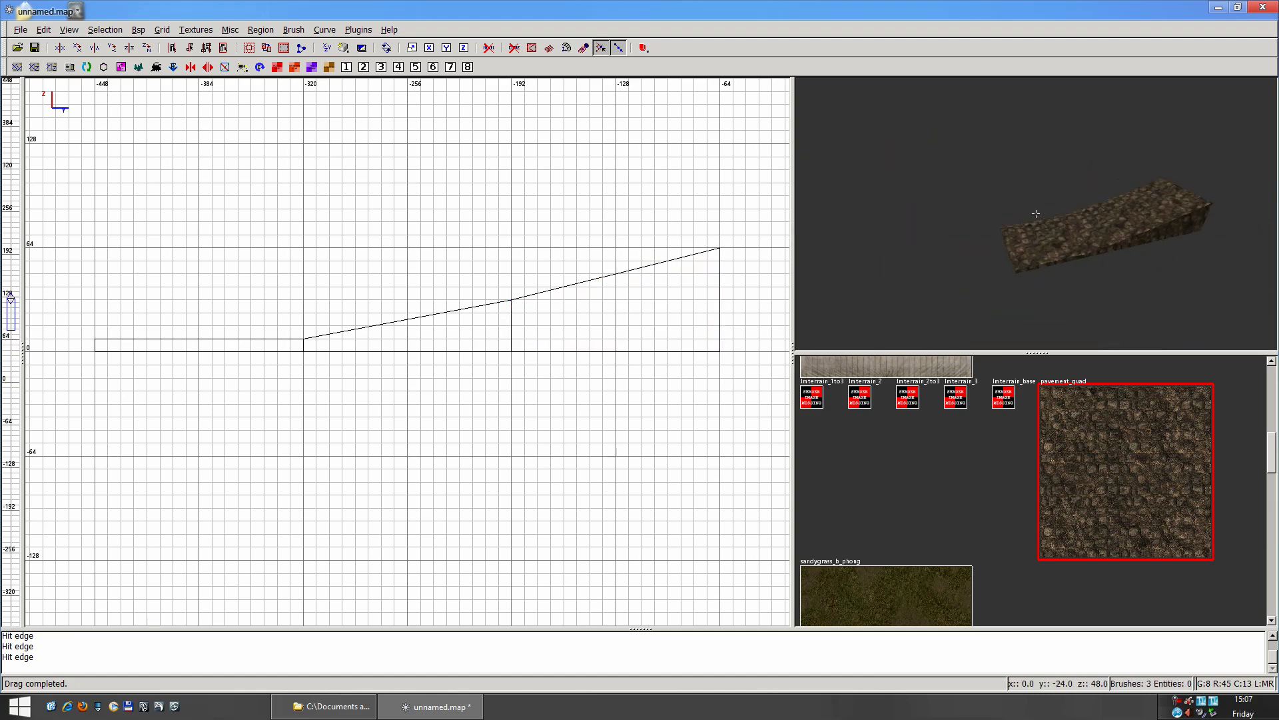
key(Up)
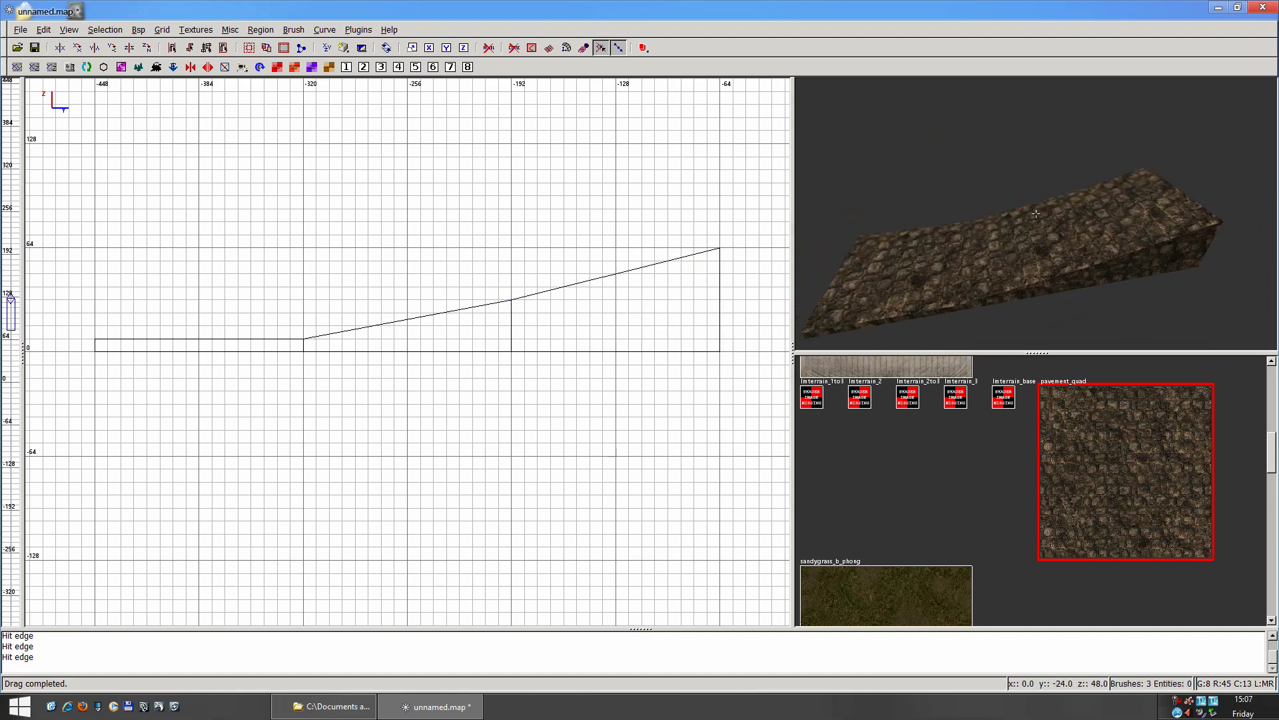
key(Left)
right_click(1036, 213)
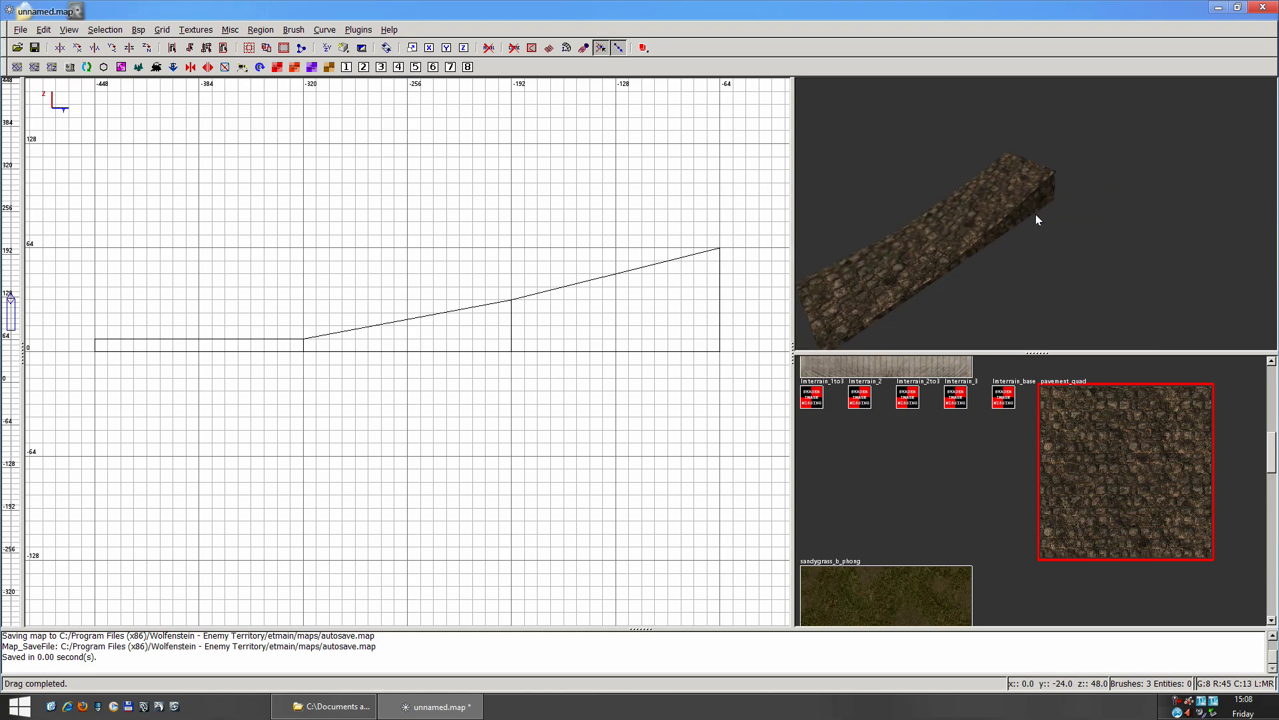
right_click(1036, 215)
key(Down)
right_click(1037, 215)
right_click(1045, 228)
right_click(1003, 220)
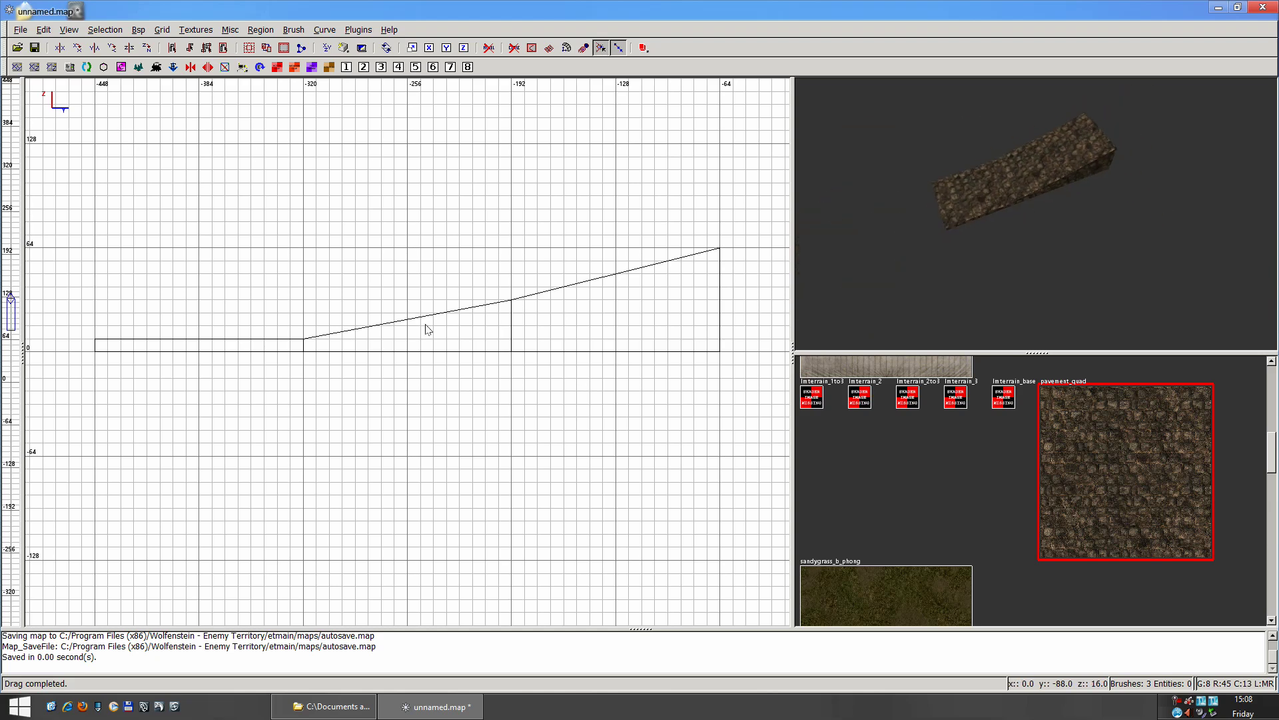
key(ctrl+Tab)
key(ctrl+Tab)
key(ctrl+Tab)
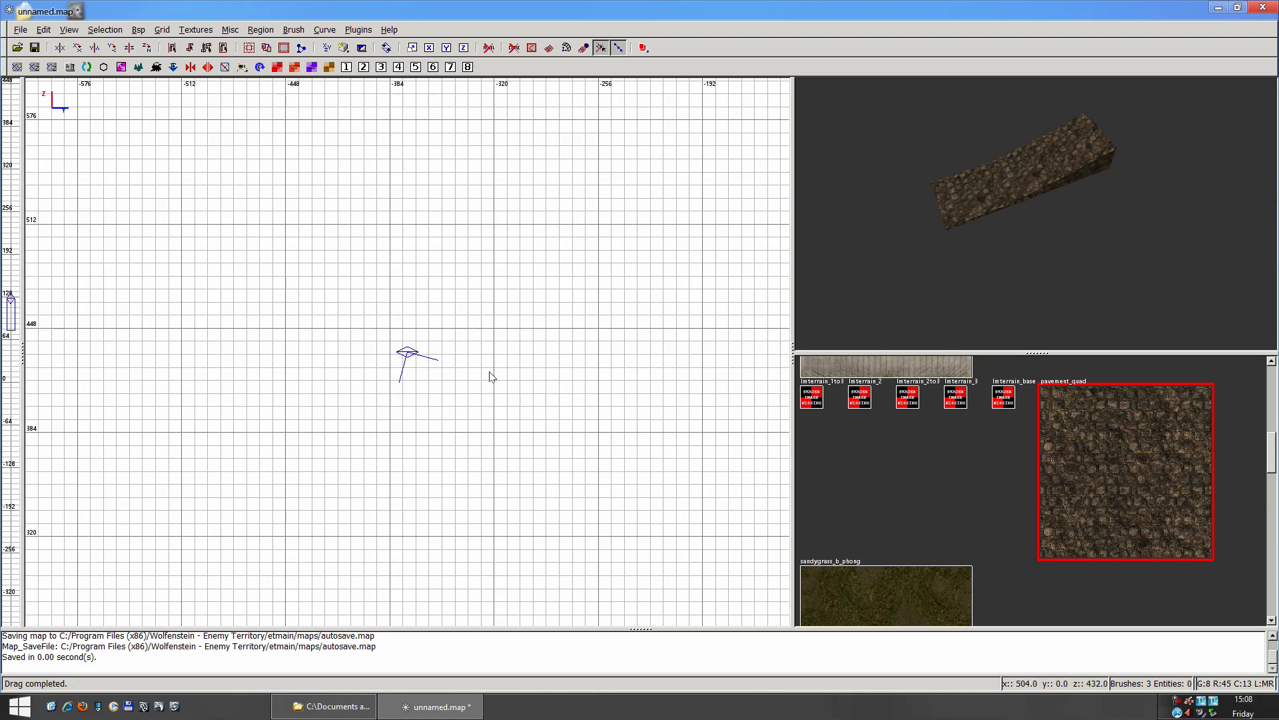
Draw a large brush around the ramp in the top view and drop it just below the ramp's base
scroll(490, 387, down, 6)
key(ctrl+Tab)
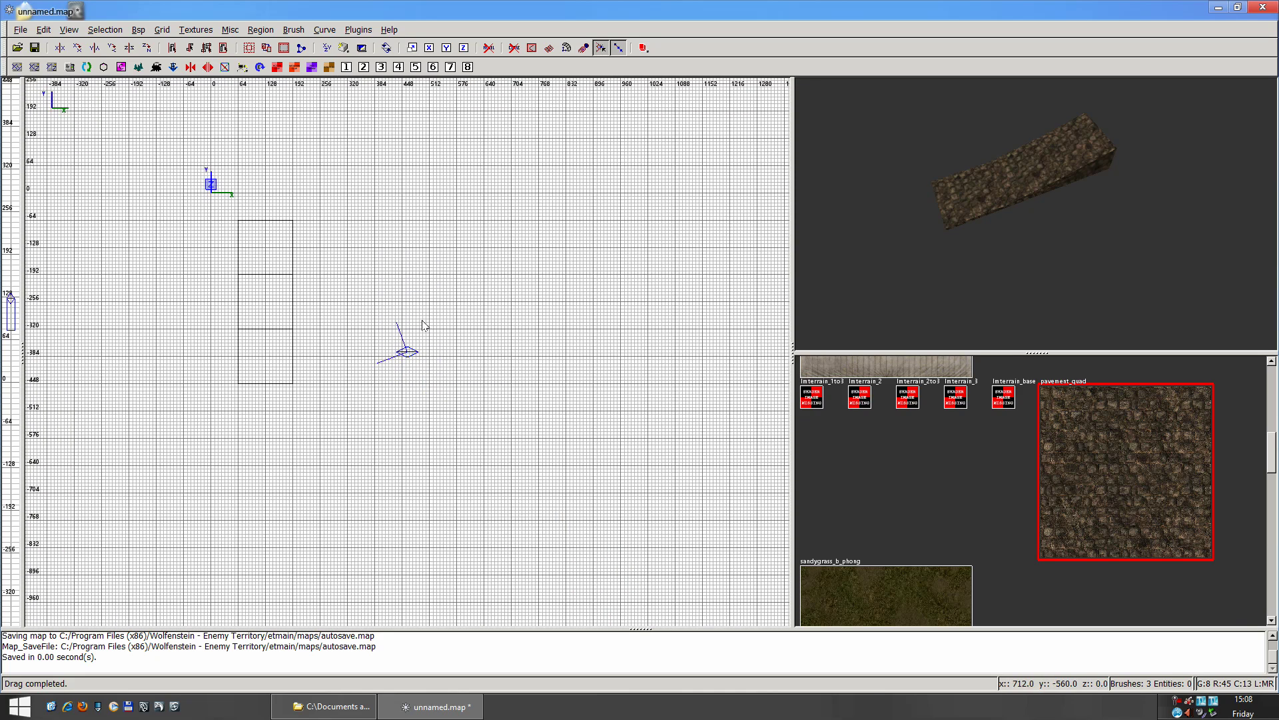
scroll(413, 324, down, 1)
mouse_move(510, 244)
mouse_down()
mouse_move(278, 442)
mouse_move(130, 450)
mouse_up()
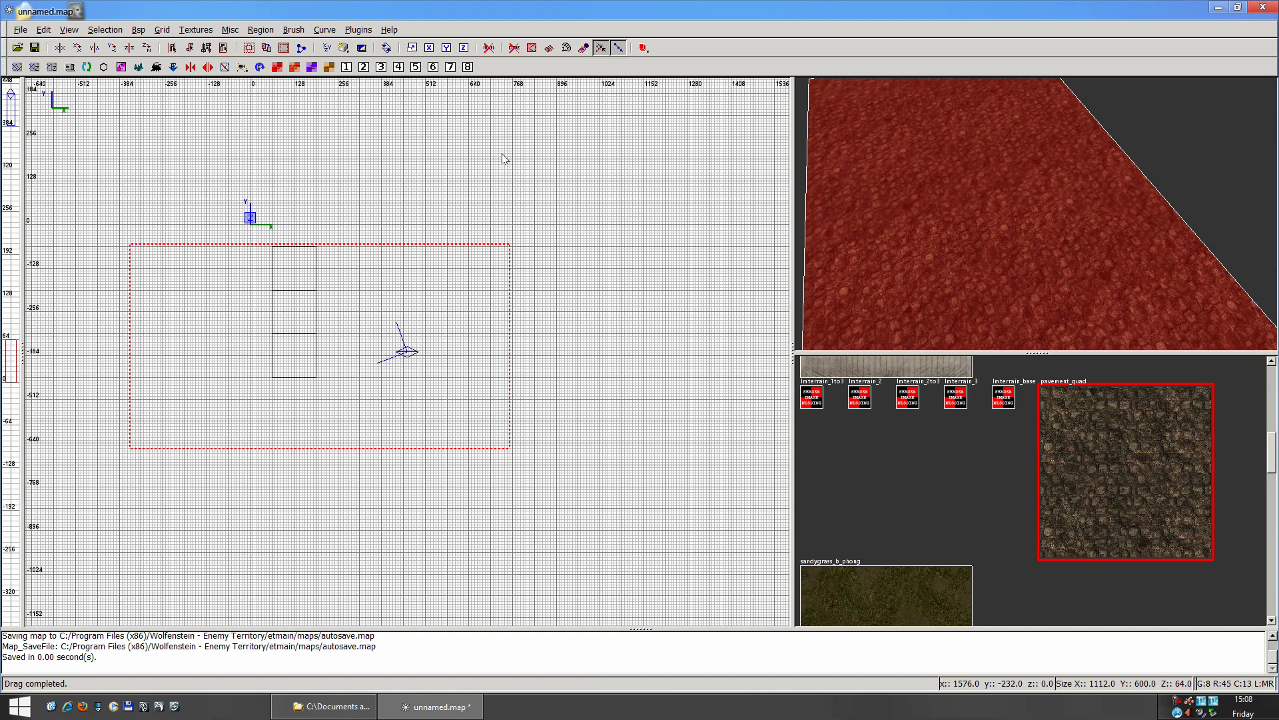
key(ctrl+Tab)
drag(463, 340, 451, 373)
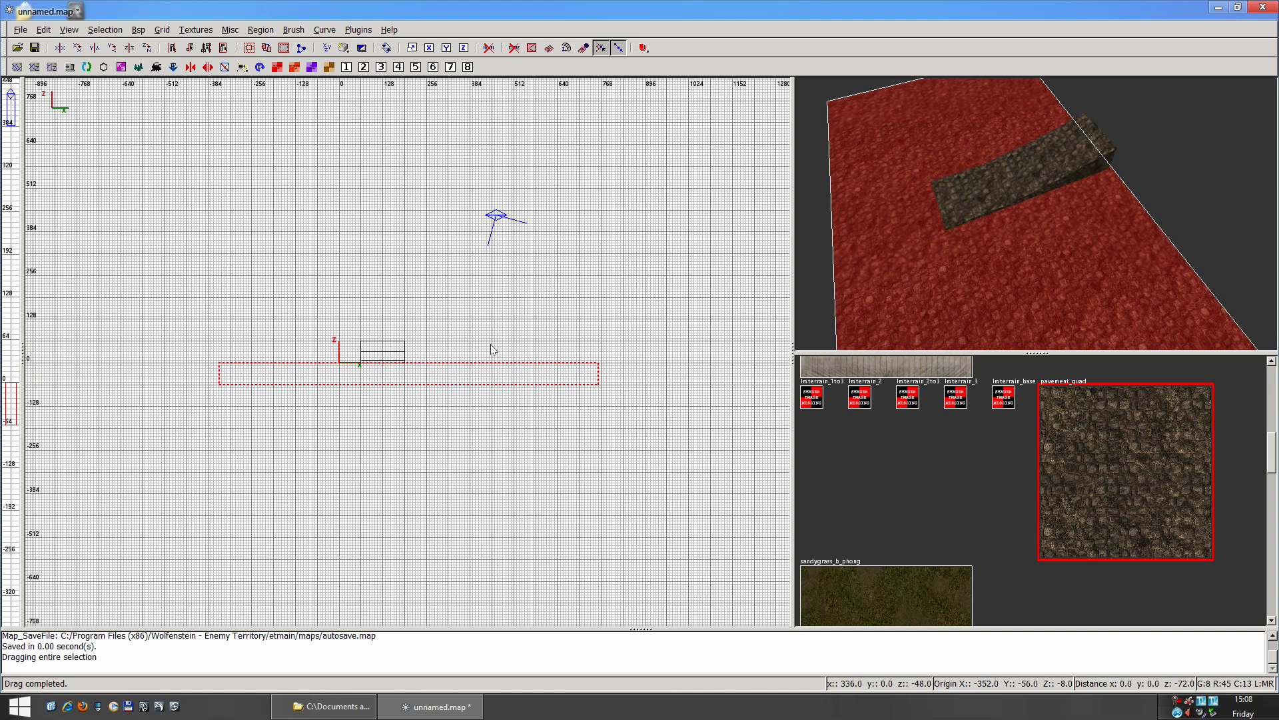
right_click(1093, 191)
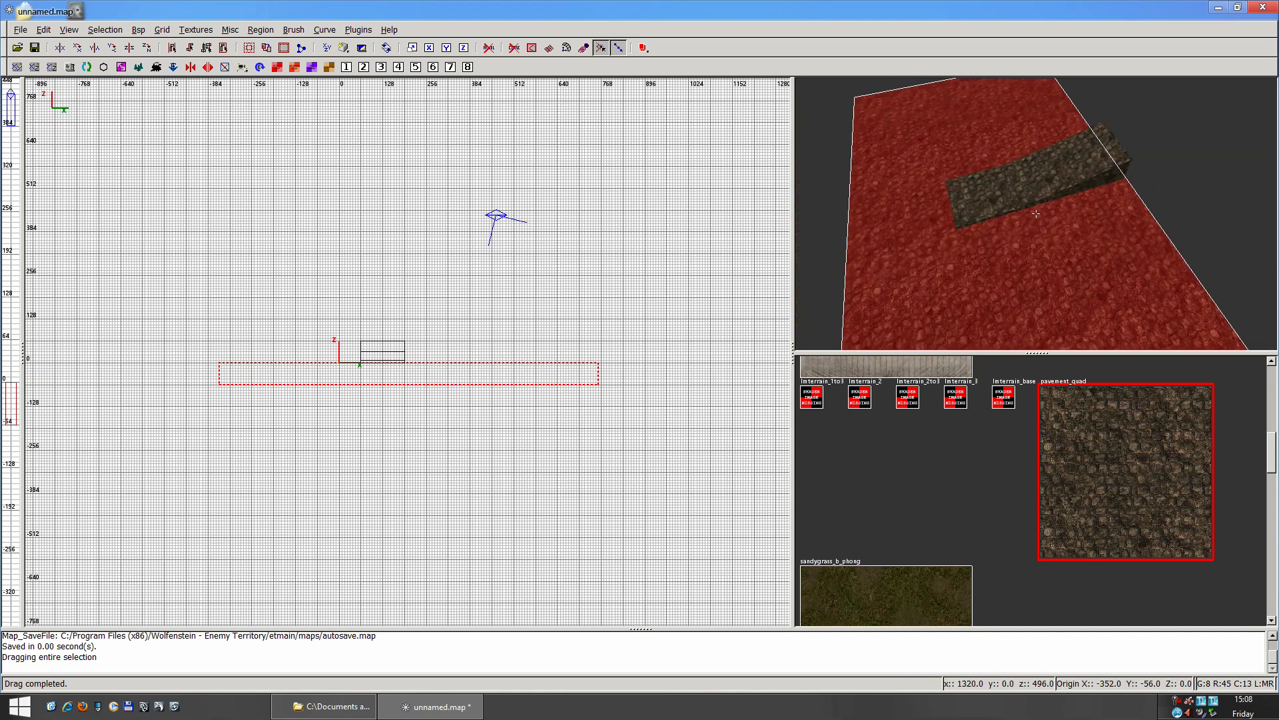
key(Down)
key(Up)
key(Down)
key(Left)
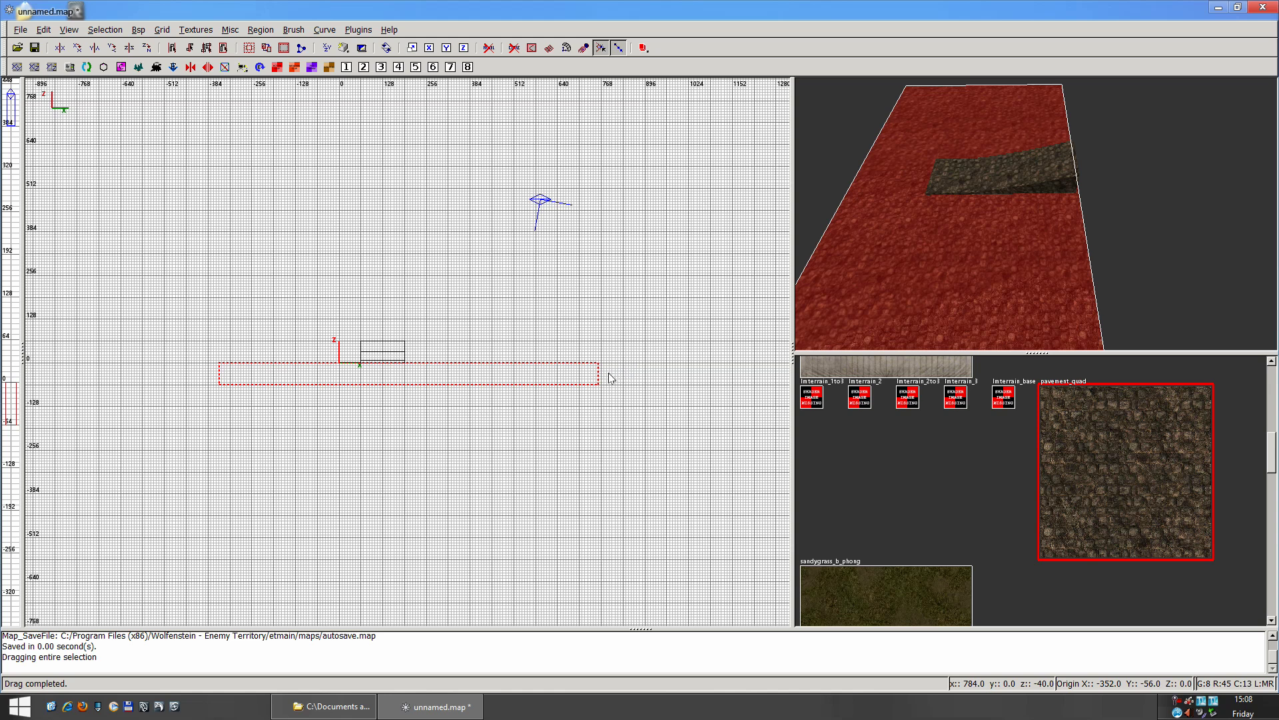
Drag the floor brush's sides outward so it extends well beyond the ramp
mouse_move(603, 372)
mouse_down()
mouse_move(771, 374)
mouse_move(543, 374)
mouse_move(571, 375)
mouse_up()
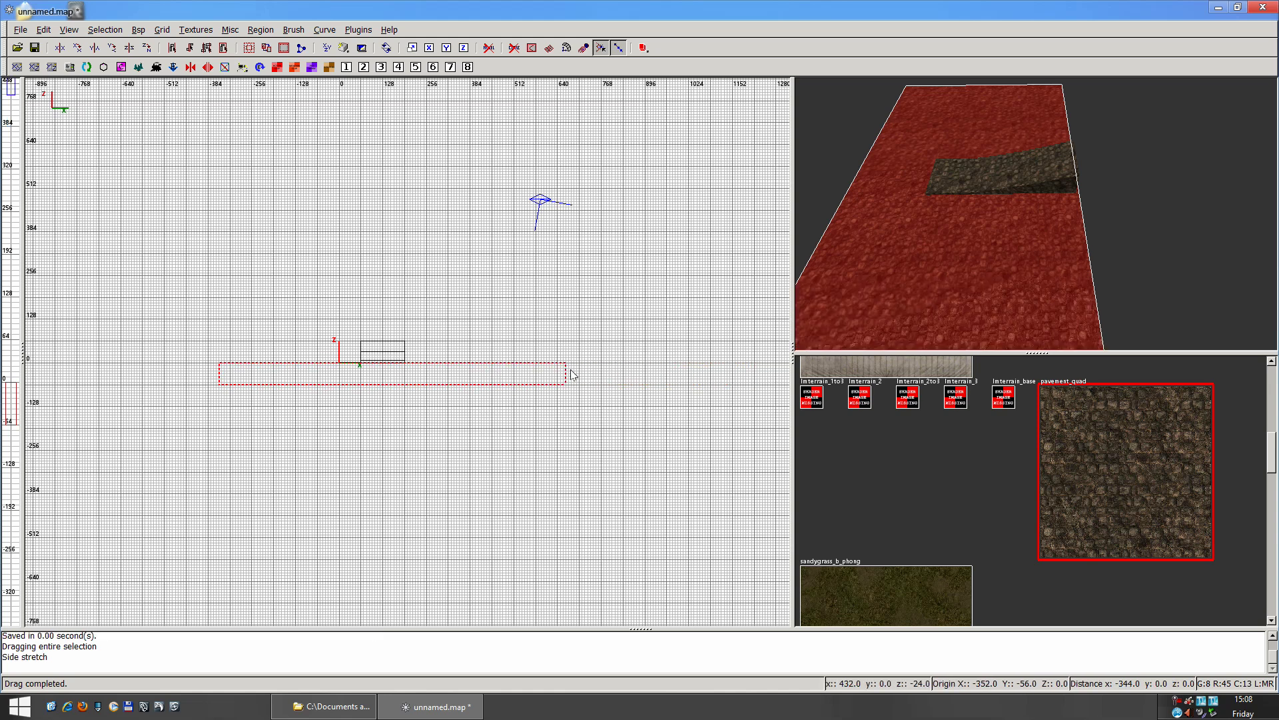
click(526, 348)
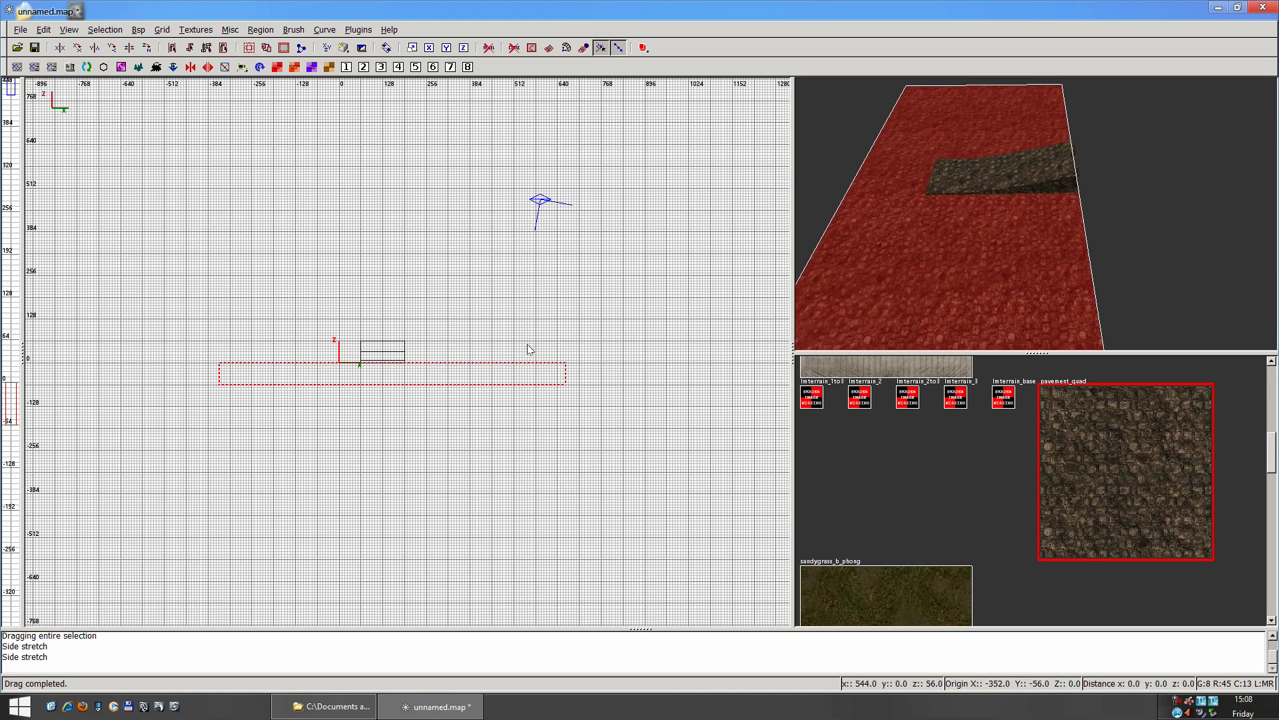
drag(1103, 238, 1249, 220)
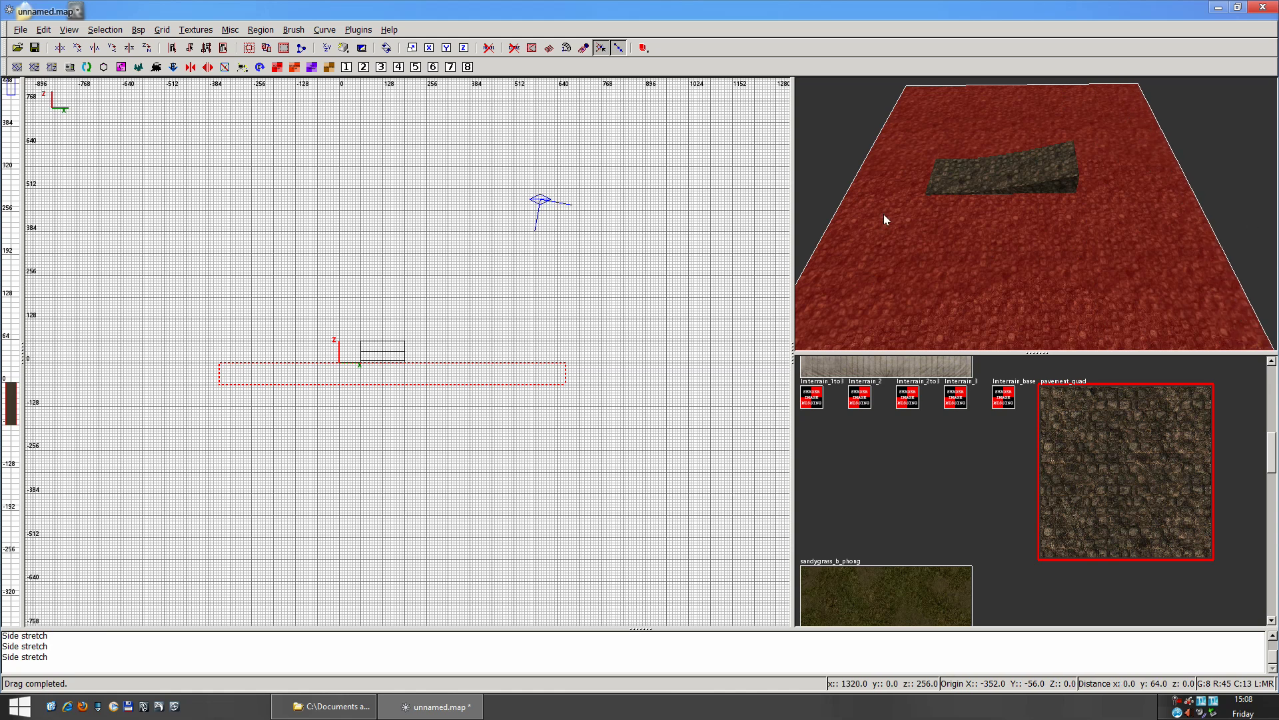
right_drag(975, 211, 1036, 214)
key(Escape)
key(Up)
right_click(1030, 251)
key(Up)
key(Down)
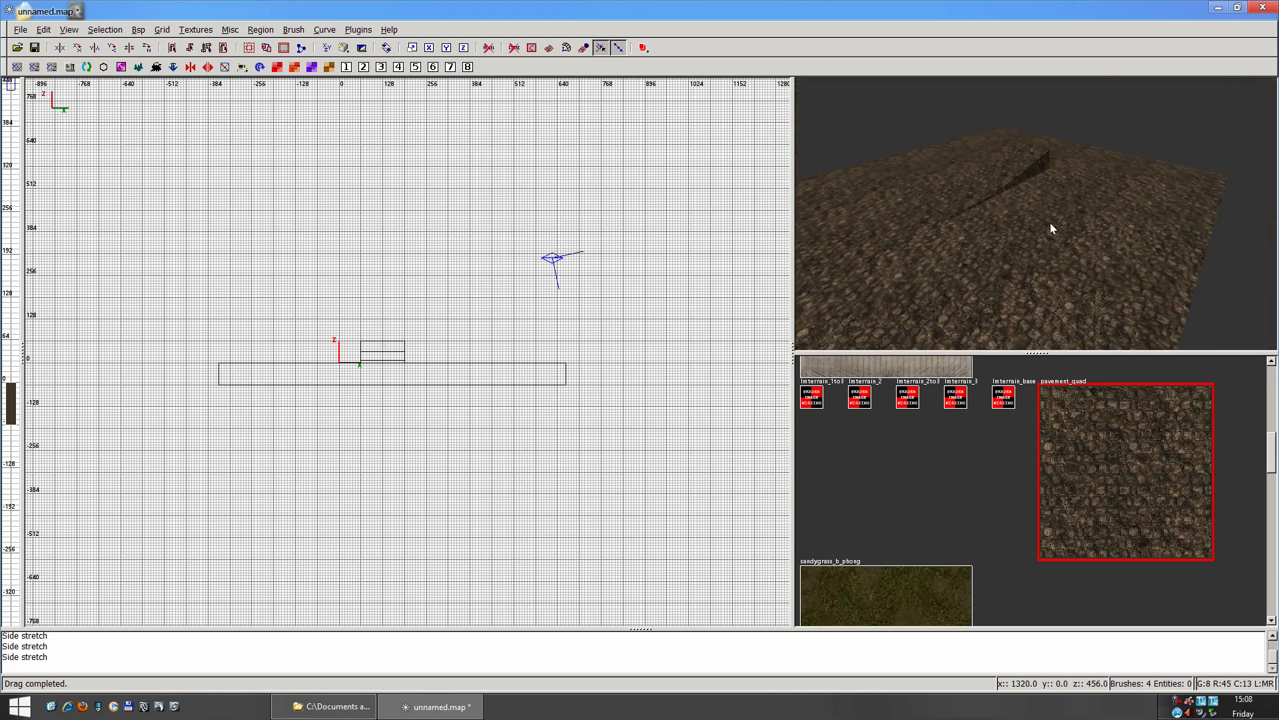
Select the floor slab and free-look in 3D to confirm the ramp rests on it
shift+click(1075, 256)
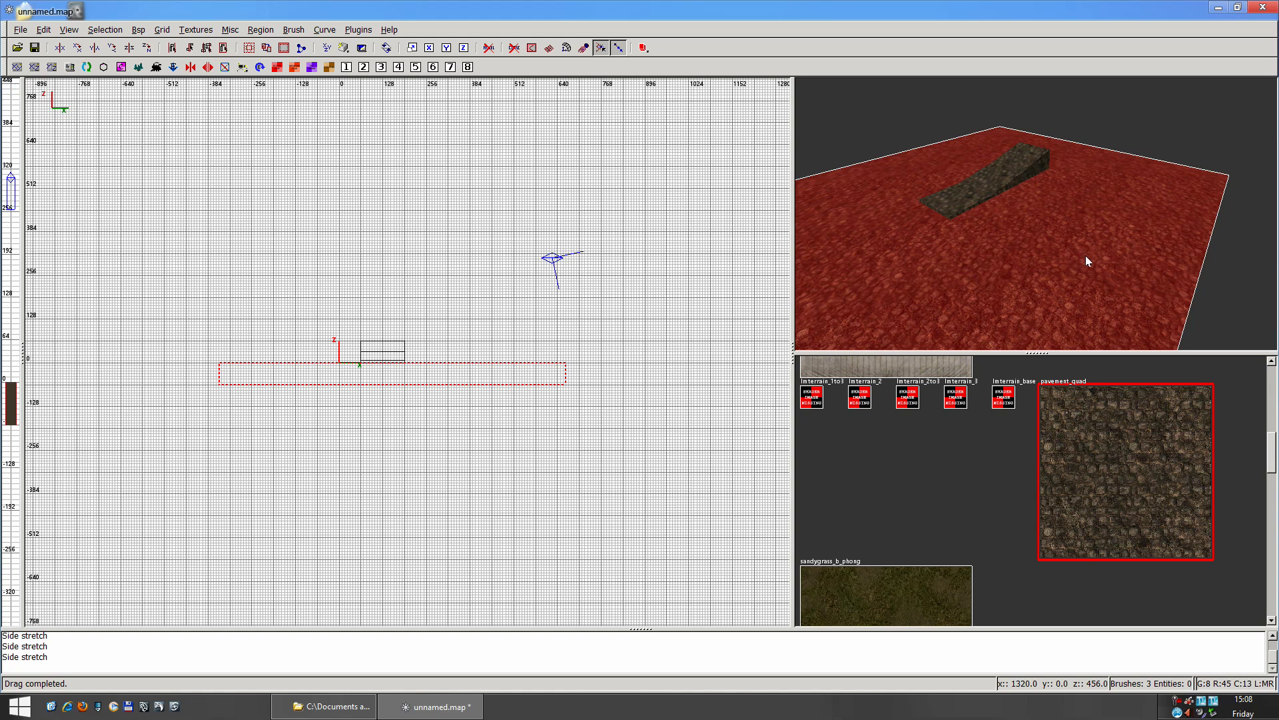
right_click(1097, 247)
key(Right)
key(Up)
key(Down)
key(Left)
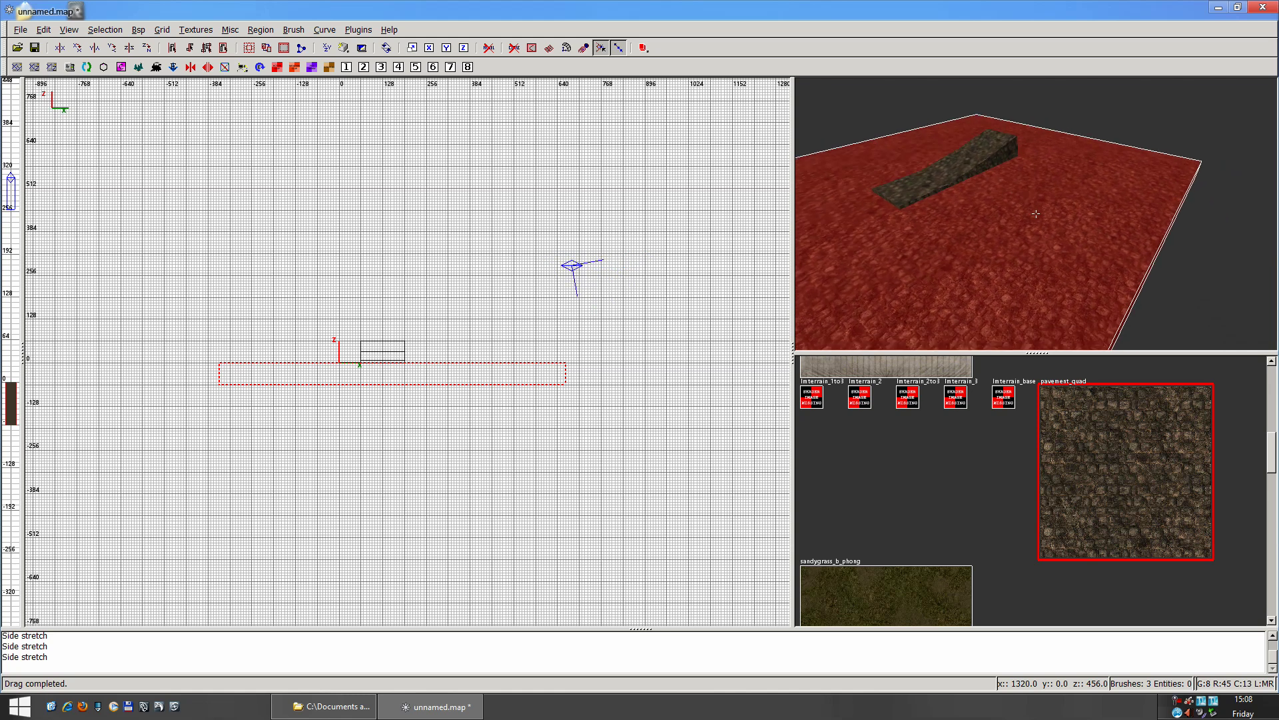
right_drag(1036, 214, 1036, 213)
key(Left)
right_click(1036, 214)
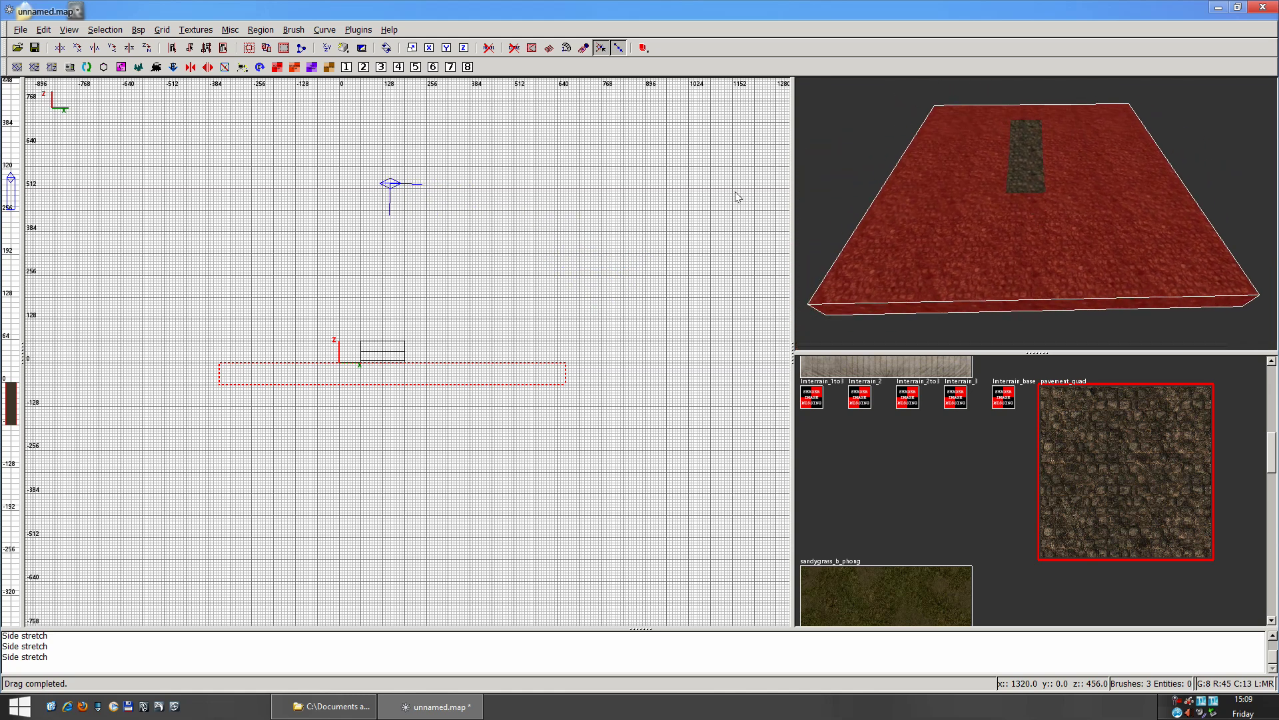
Turn on the Clipper and split the floor brush with a vertical cut at x=384
click(109, 31)
mouse_move(187, 221)
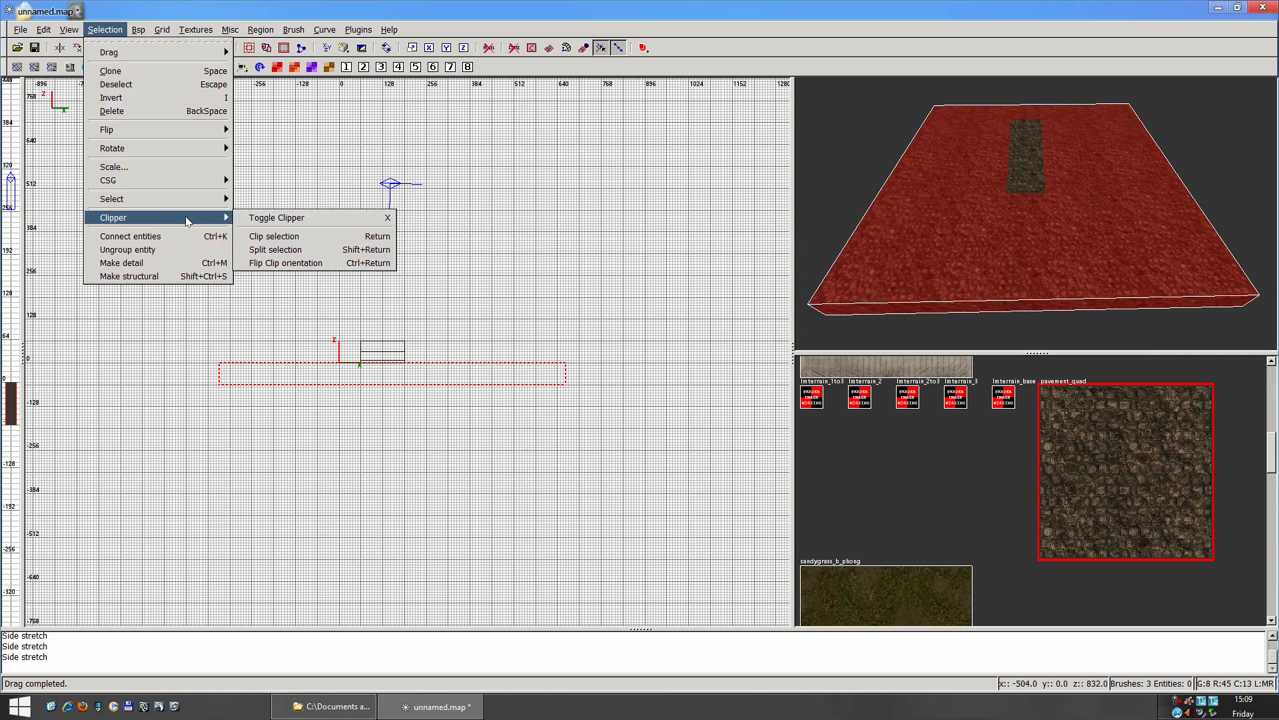
click(291, 218)
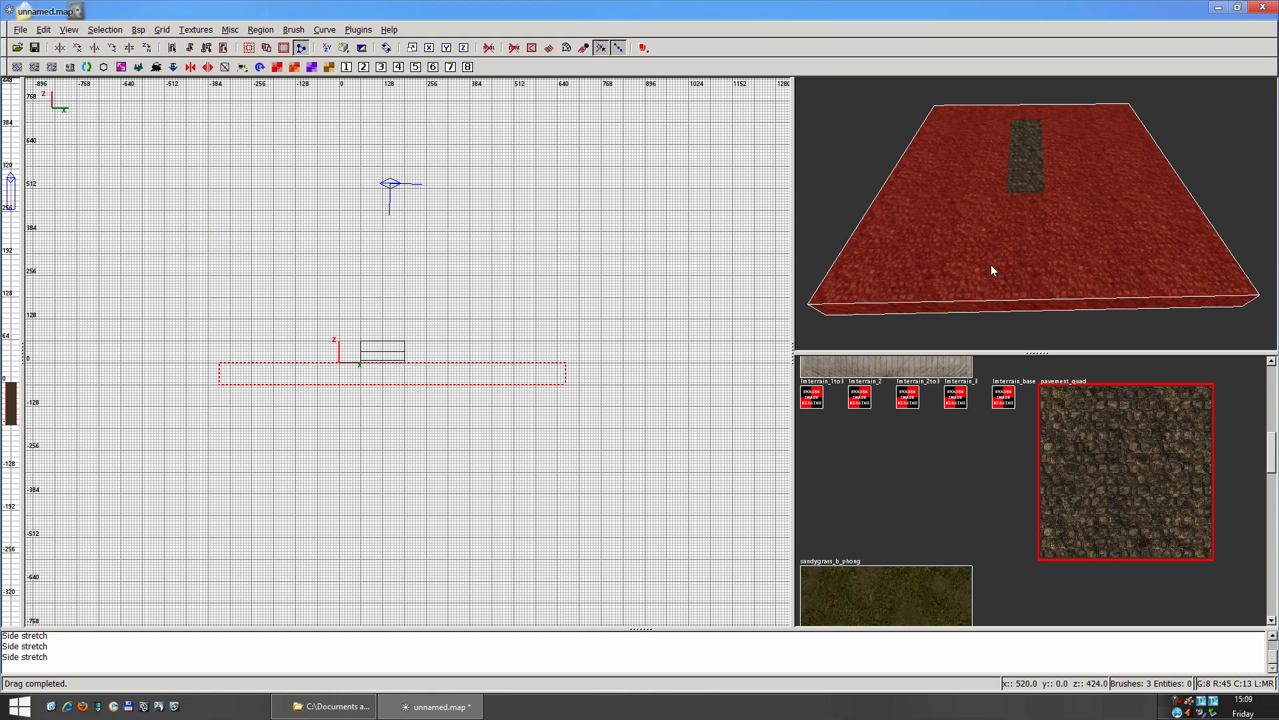
scroll(541, 432, up, 2)
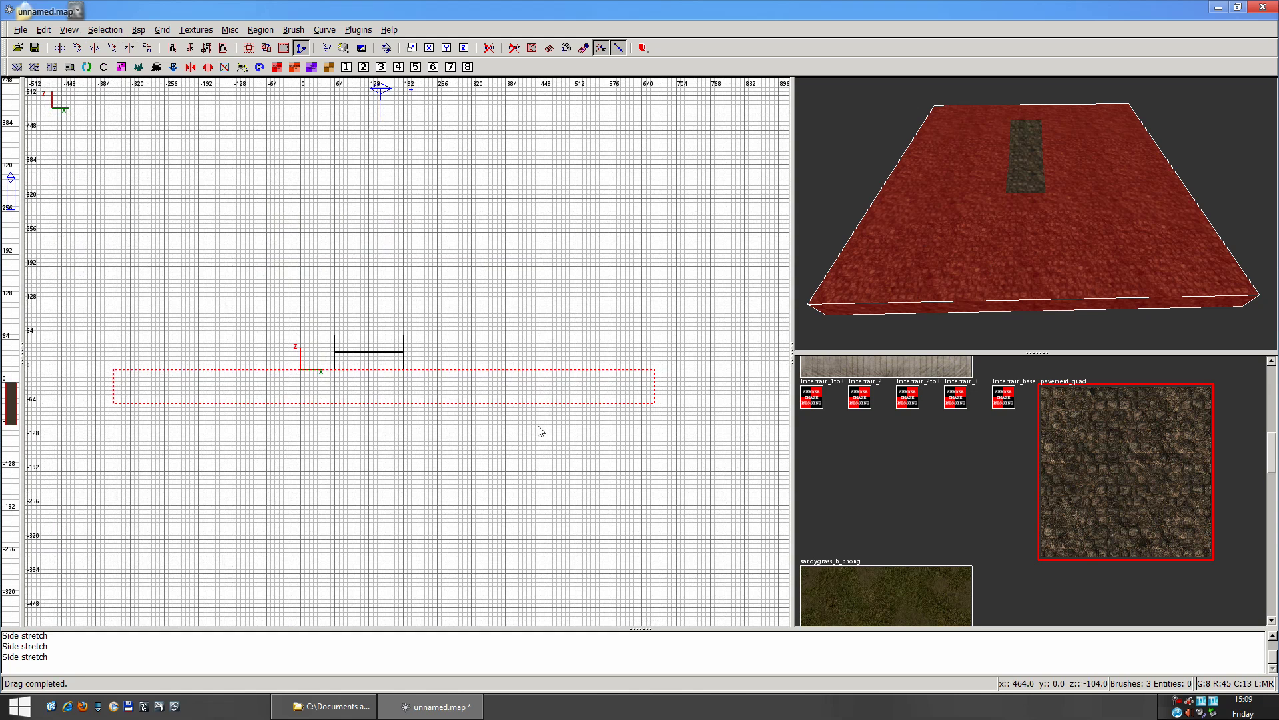
scroll(542, 448, up, 1)
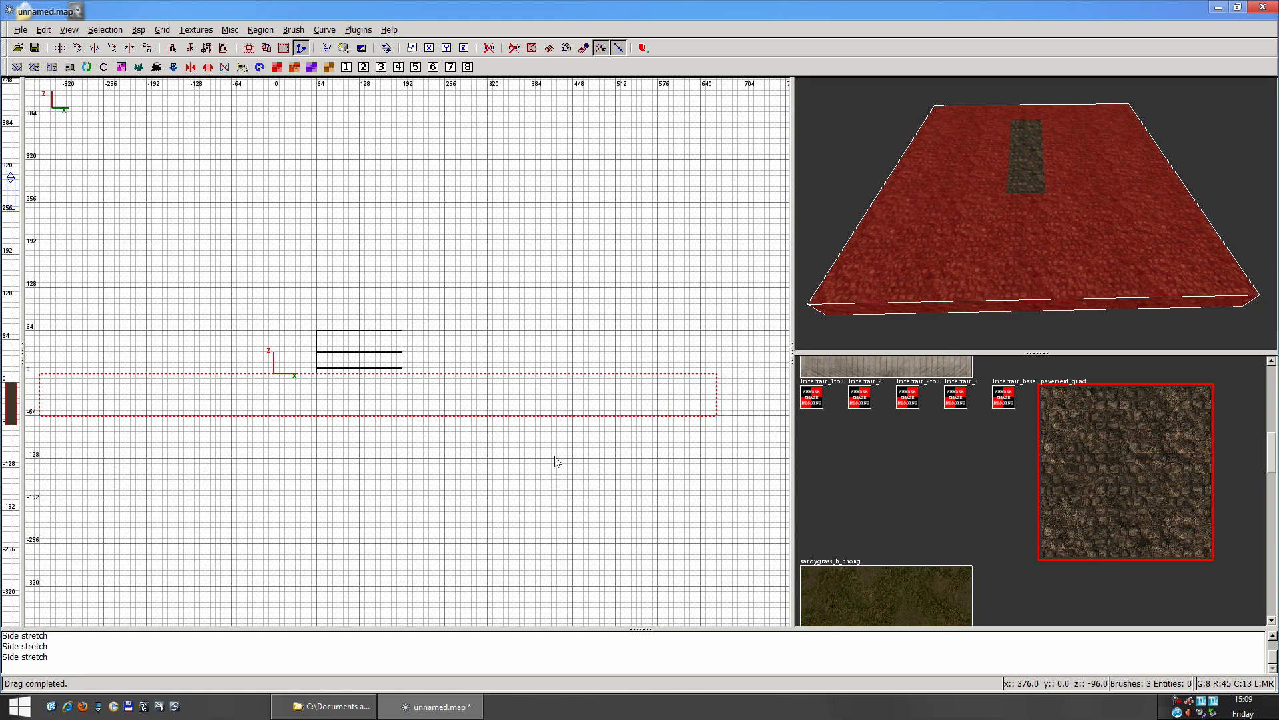
scroll(545, 455, down, 2)
scroll(545, 457, up, 1)
scroll(546, 458, up, 2)
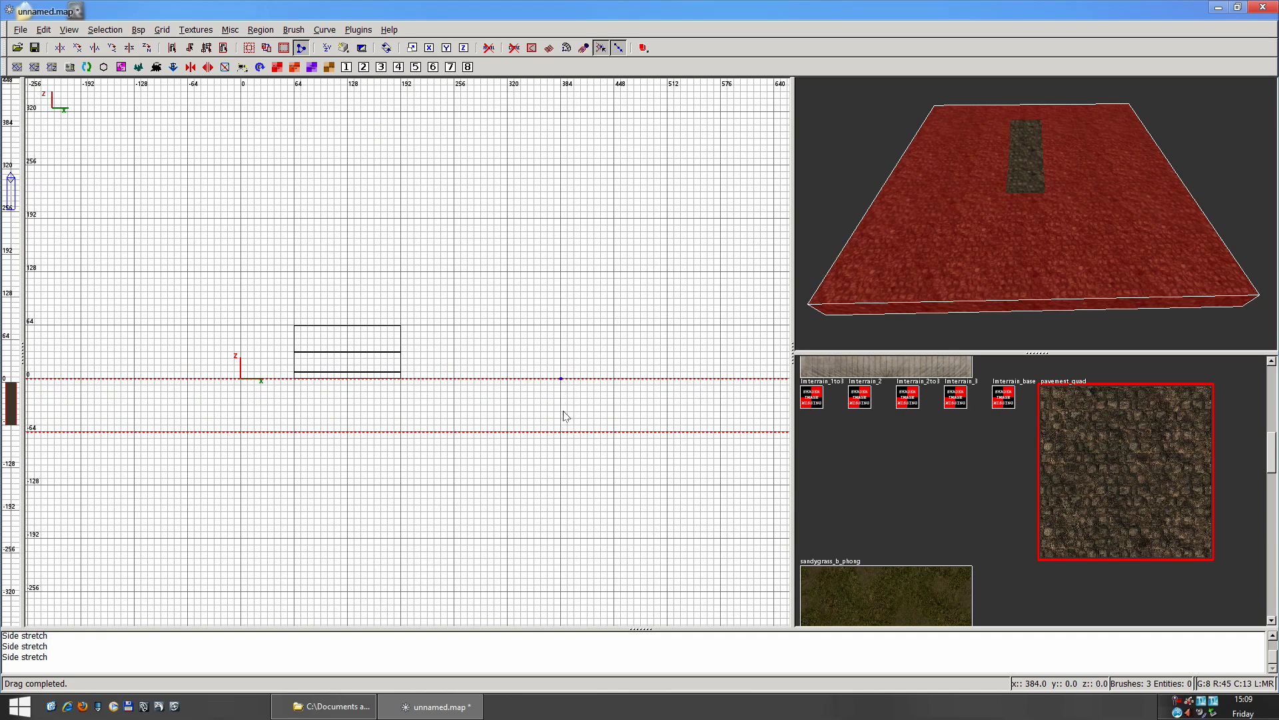
drag(562, 436, 564, 437)
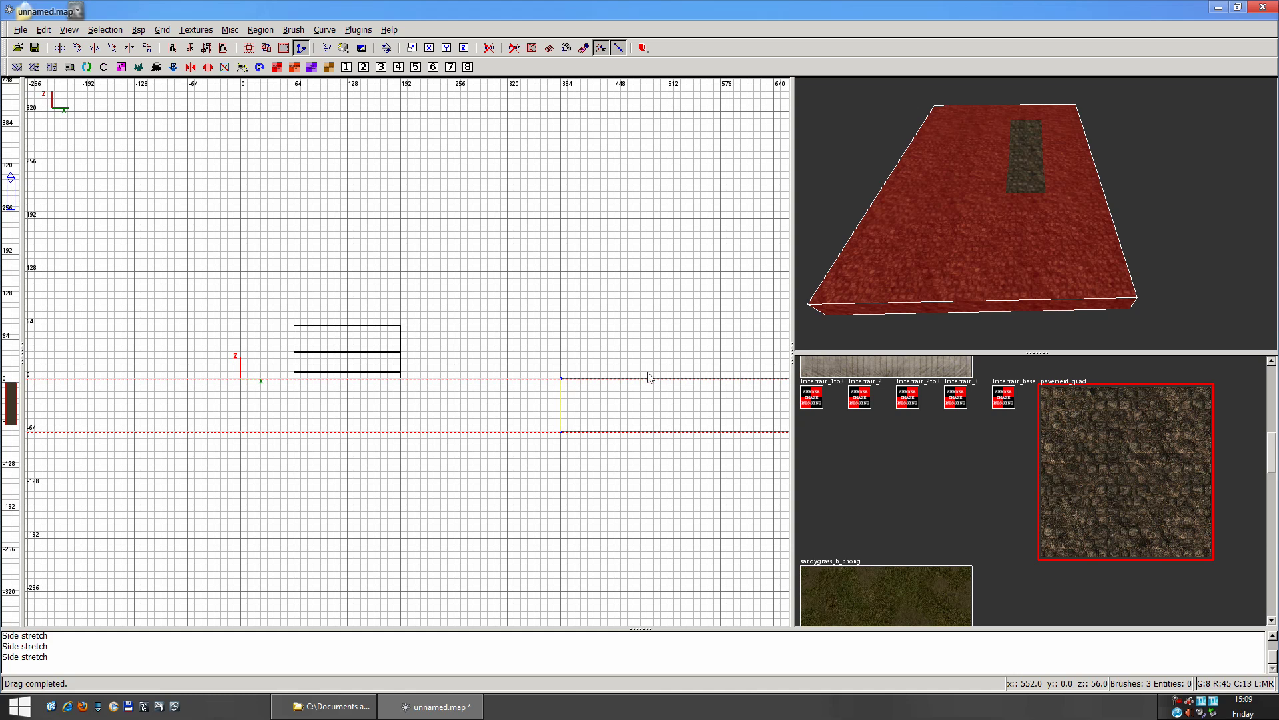
scroll(648, 372, down, 2)
scroll(650, 376, up, 1)
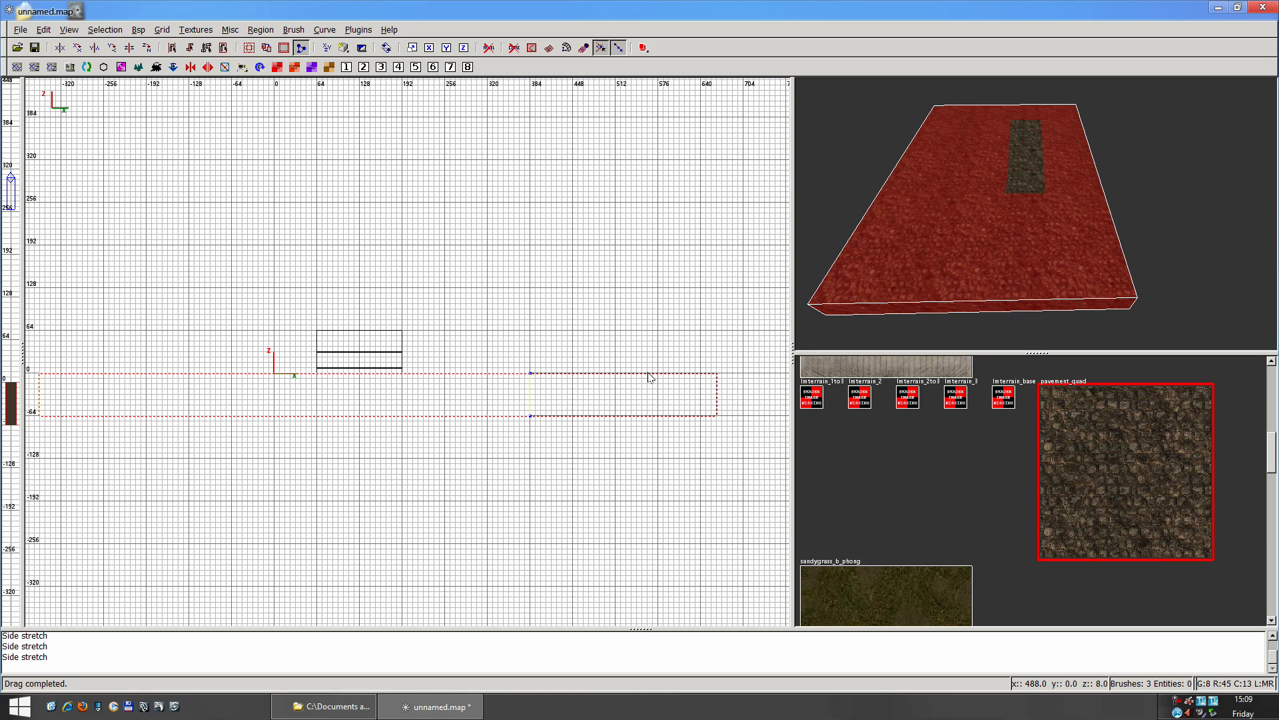
key(shift+Return)
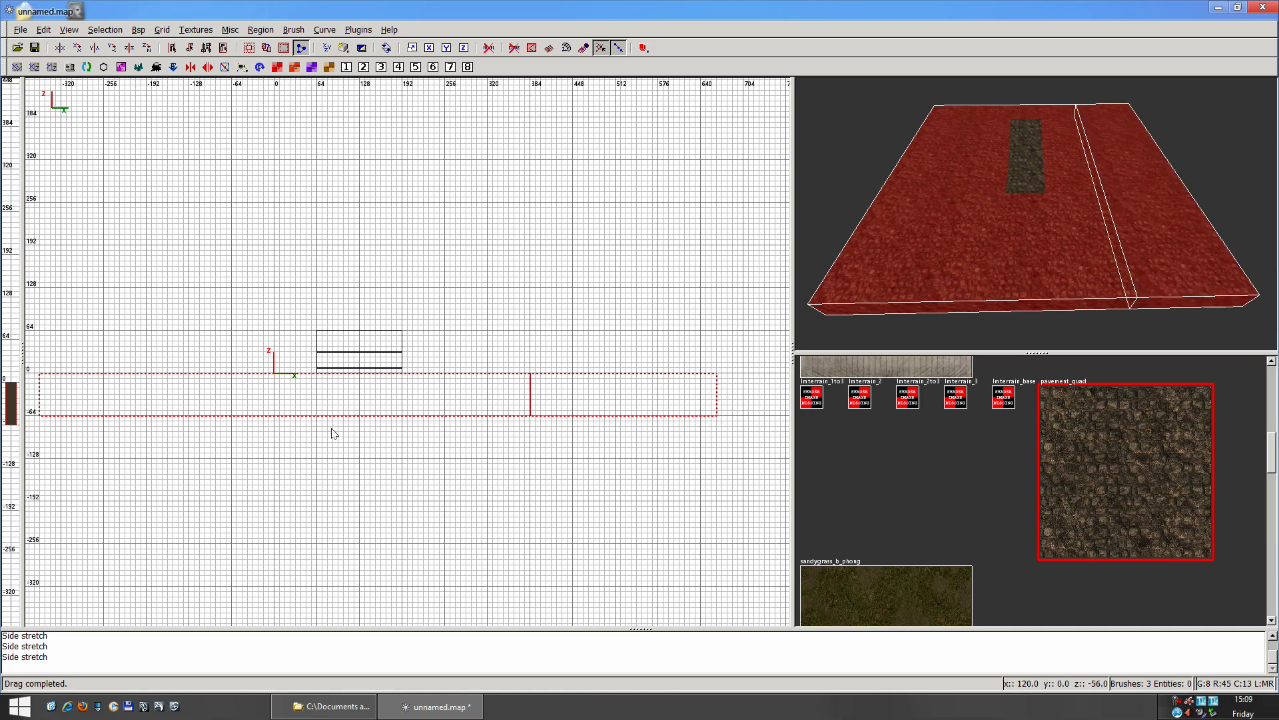
Make a second vertical cut at x=-64, then turn off the clipper and deselect
click(232, 416)
click(231, 374)
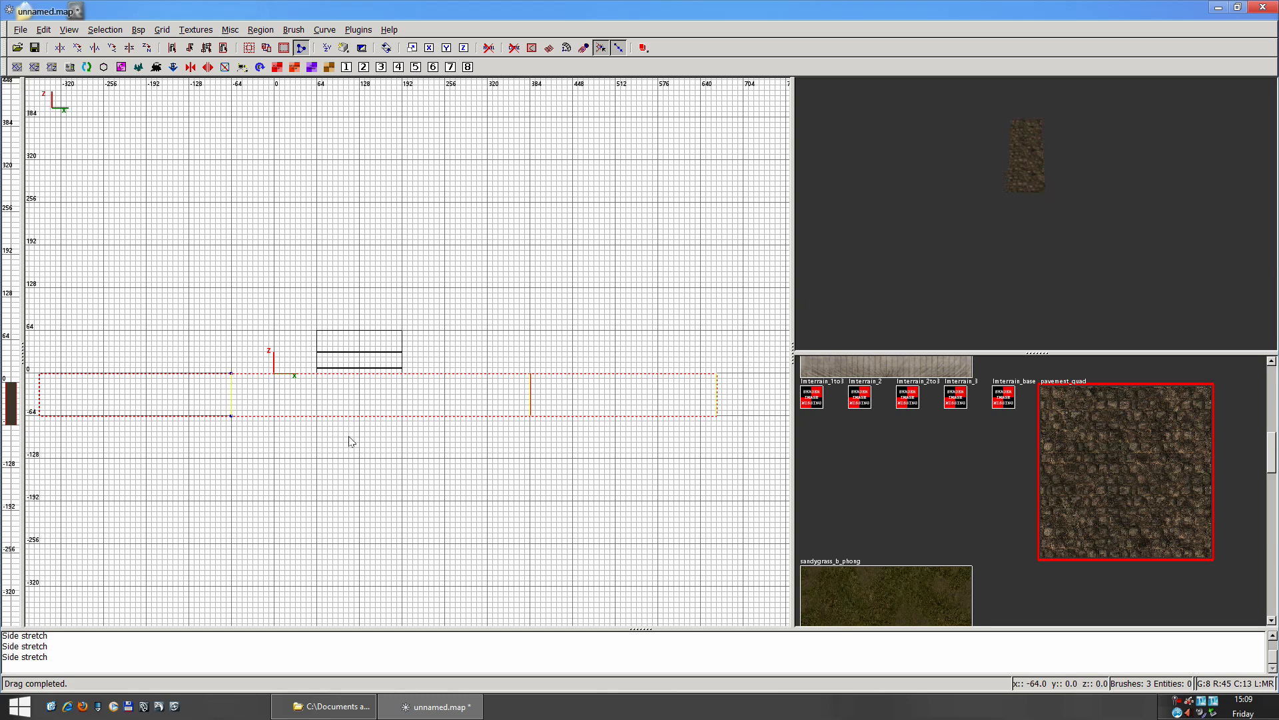
key(shift+Return)
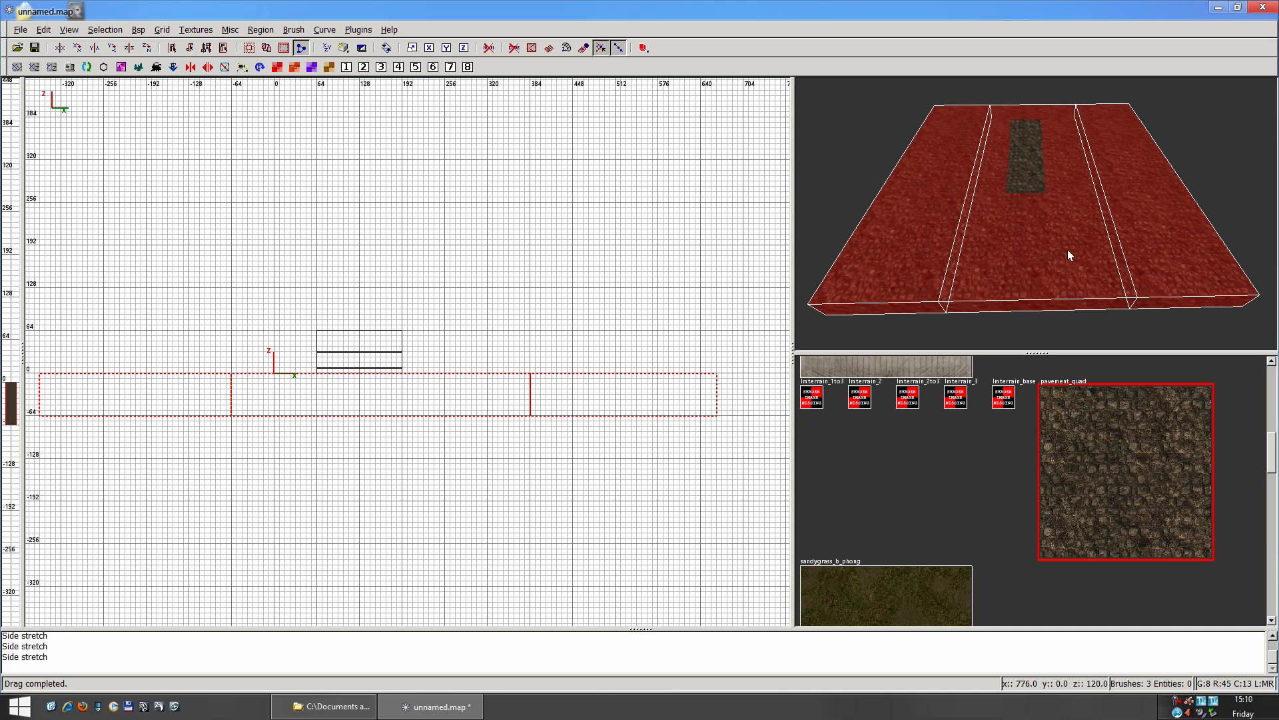
key(x)
key(Escape)
Raise the middle floor section's top face above the neighbouring sections
shift+click(1022, 265)
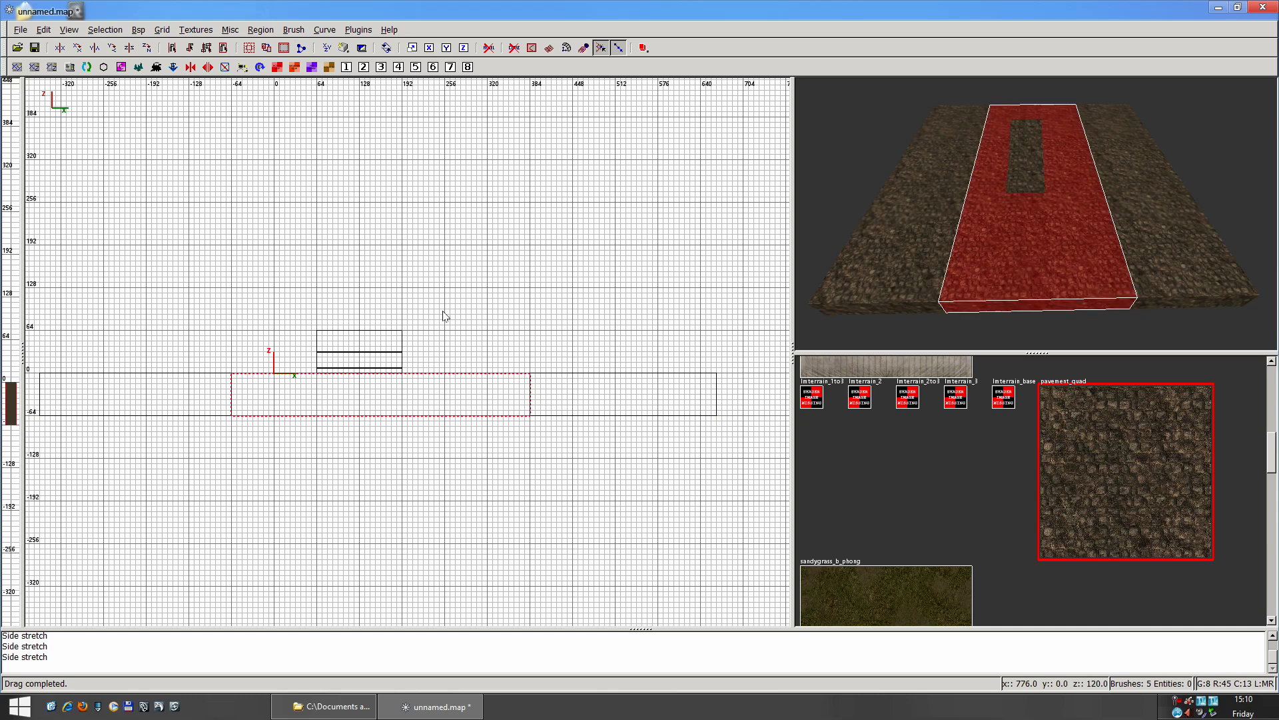
drag(438, 349, 443, 332)
right_click(904, 327)
key(Left)
key(Up)
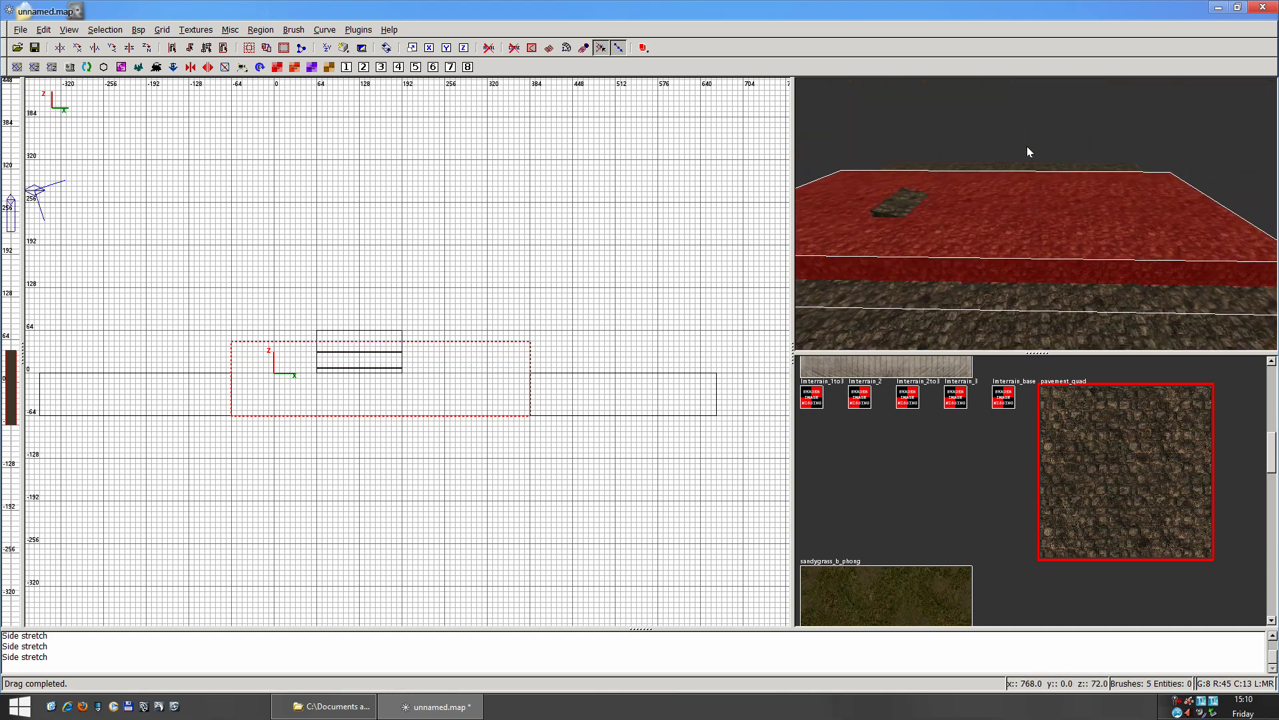
right_click(1025, 143)
key(Down)
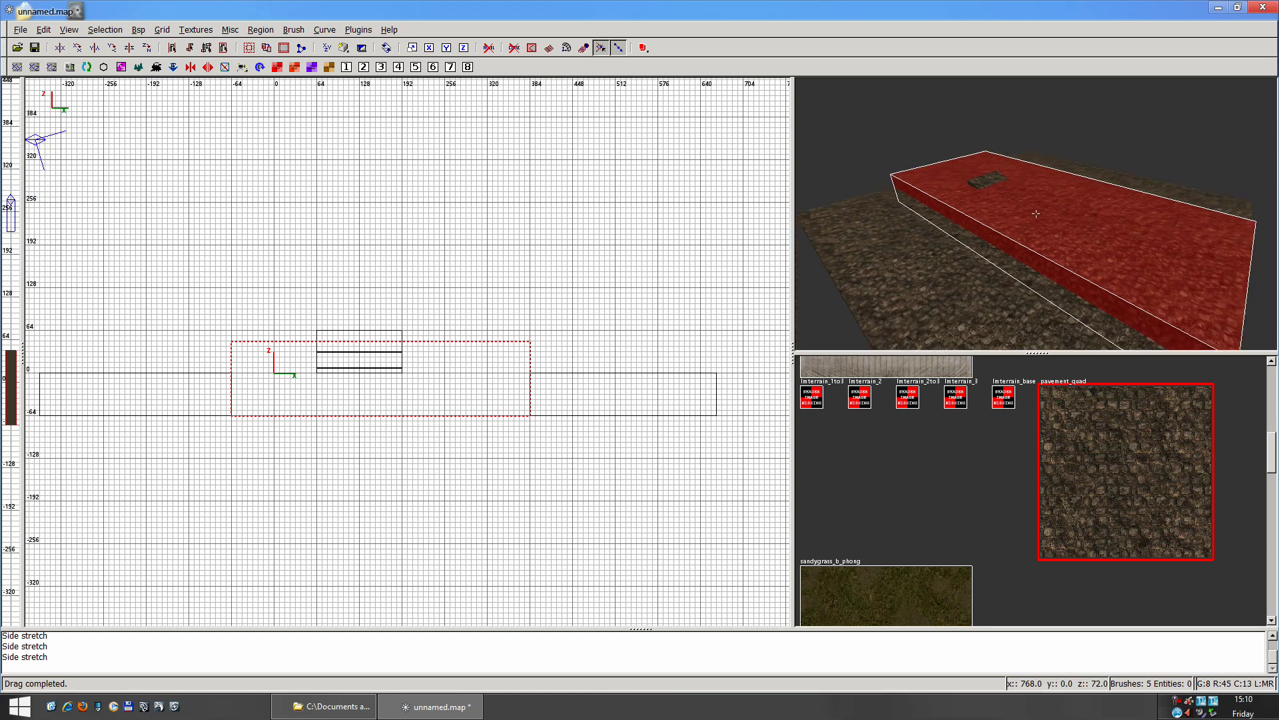
right_click(1035, 214)
In edge mode, lower one top edge to slope the middle section and inspect it in 3D
key(e)
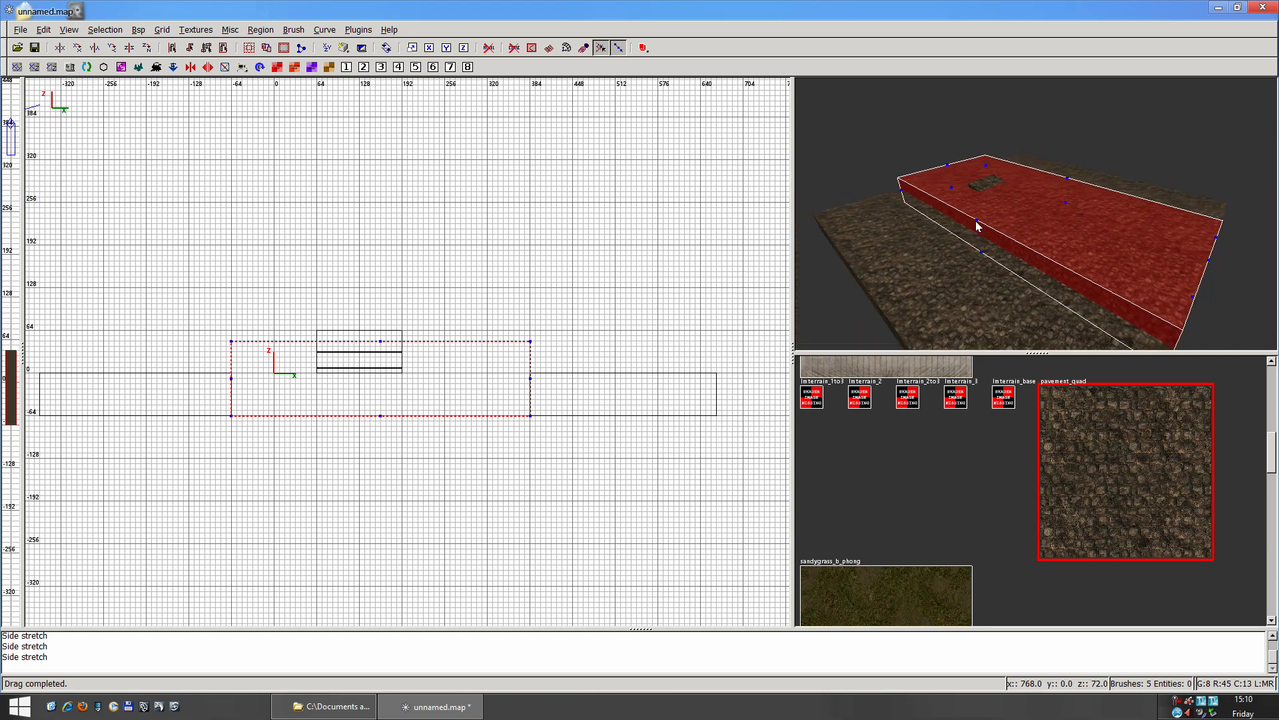
drag(978, 224, 981, 257)
right_click(1055, 236)
key(Right)
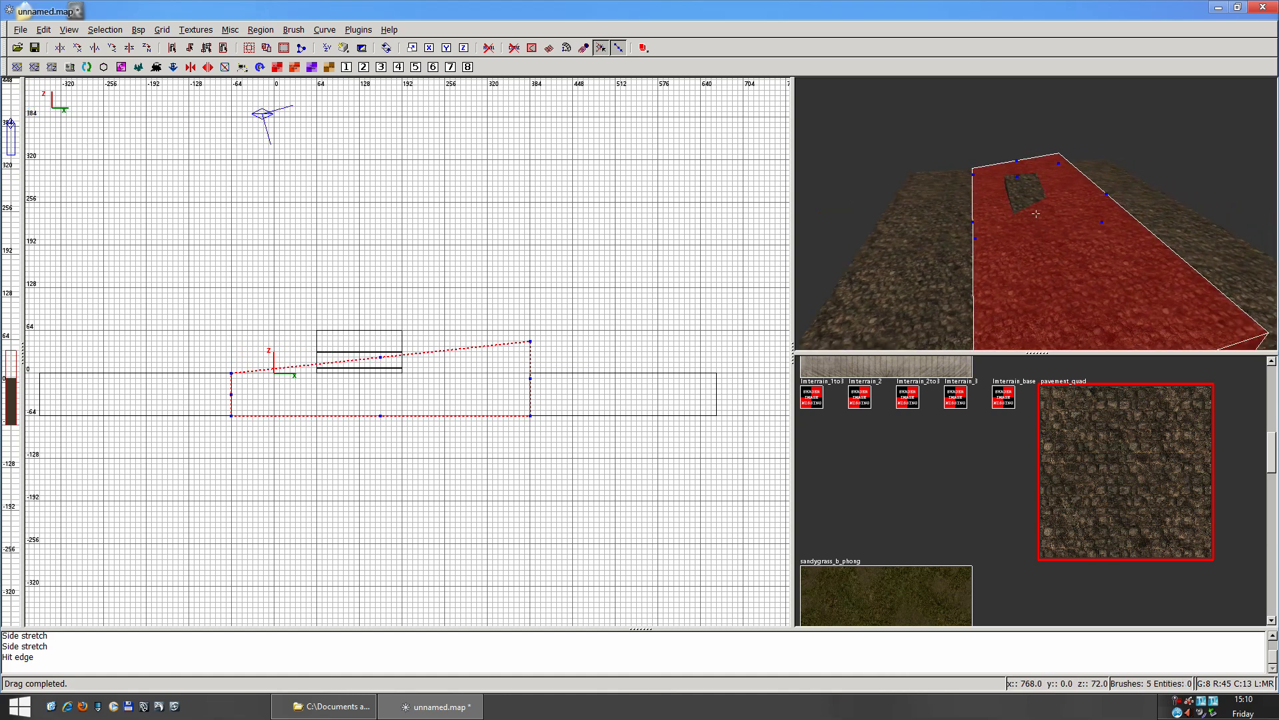
key(Down)
key(Left)
key(Up)
key(Down)
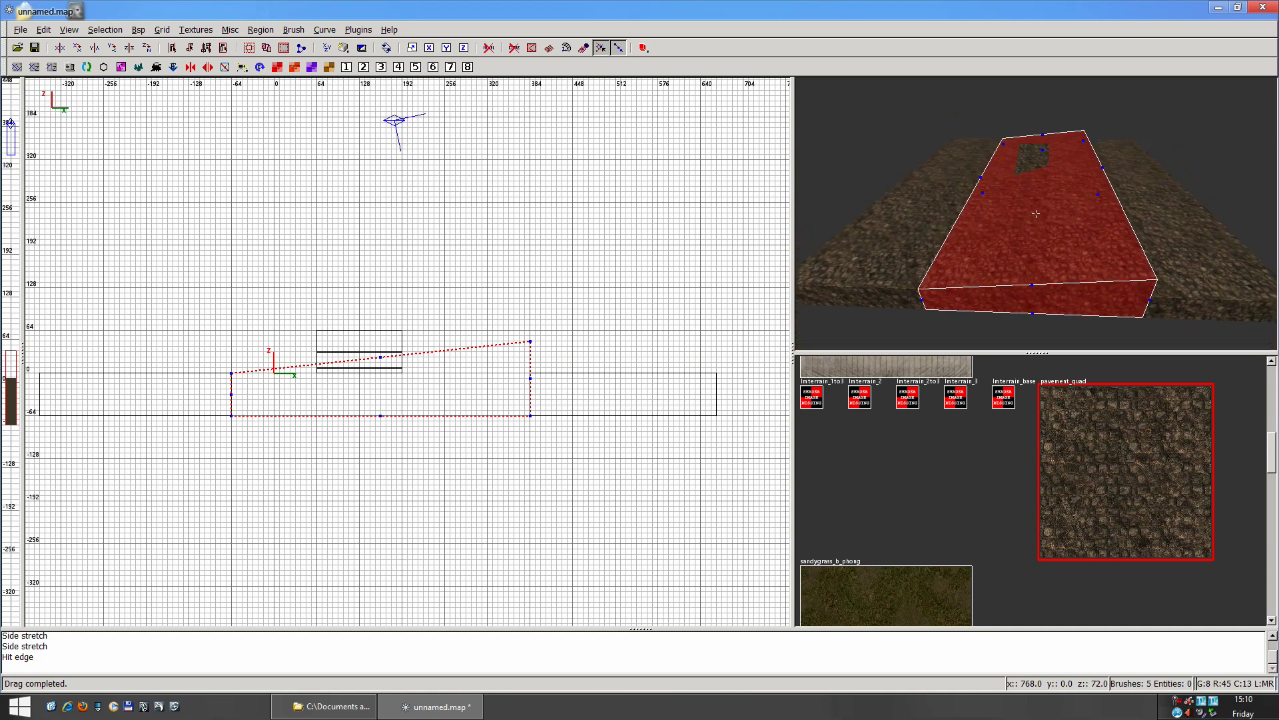
key(Left)
key(Right)
key(Left)
key(Left)
key(Right)
key(Left)
key(Left)
Undo the sloped edge and place a clip point on the section's top edge
key(ctrl+z)
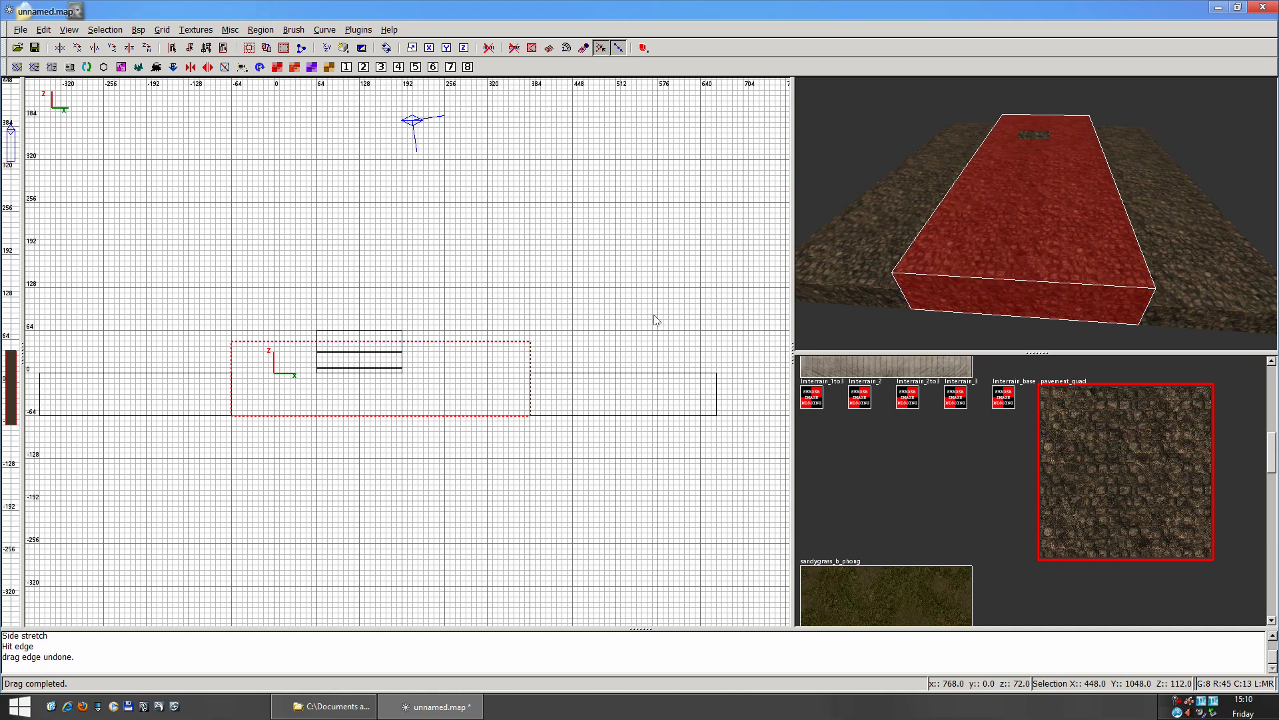
key(x)
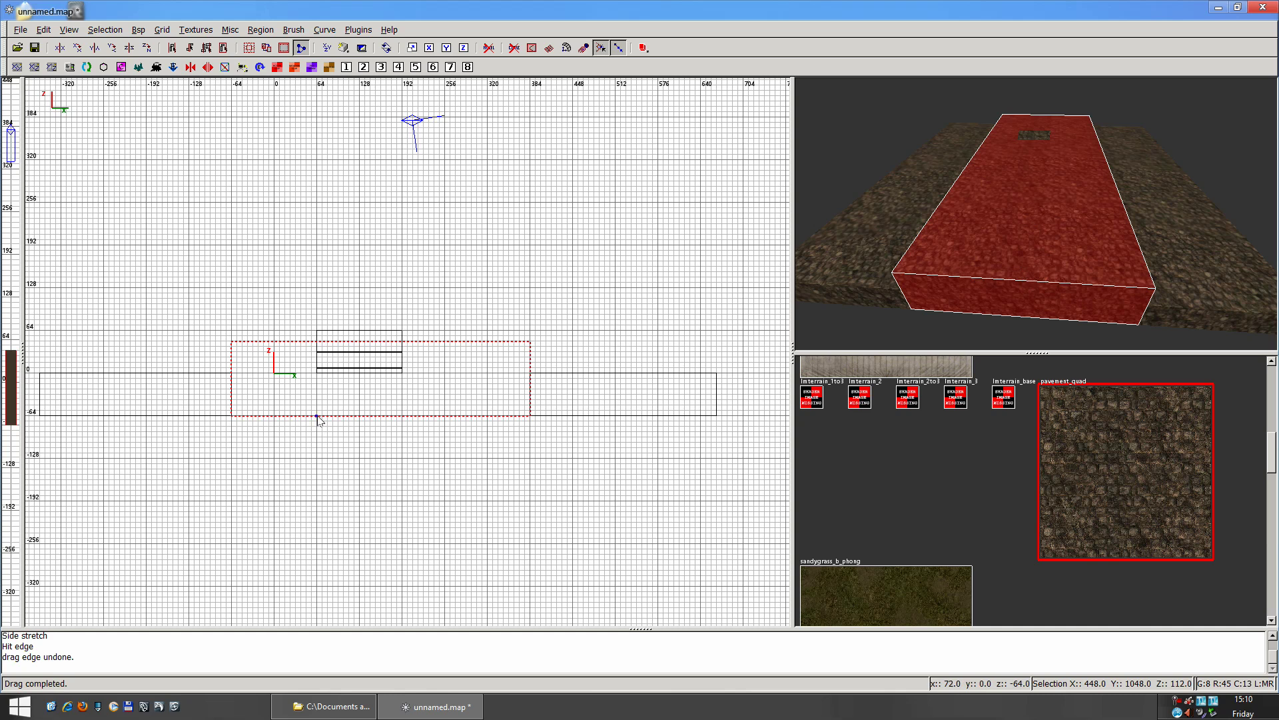
click(316, 342)
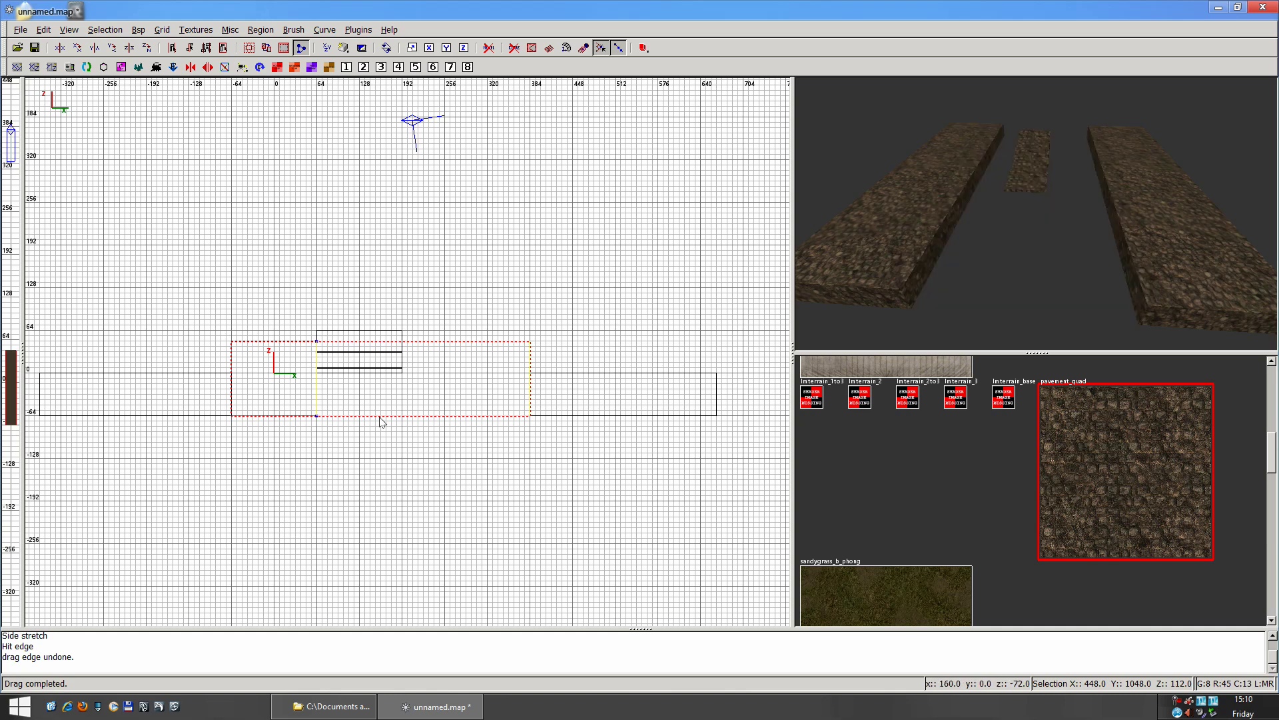